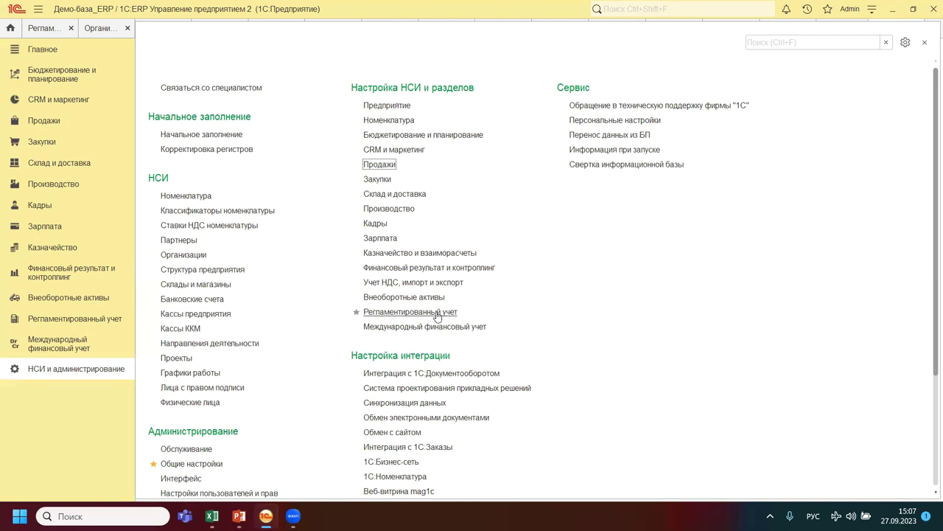
Open the Регламентированный учет settings page and decline the Zoom request for local recording.
left_click(437, 315)
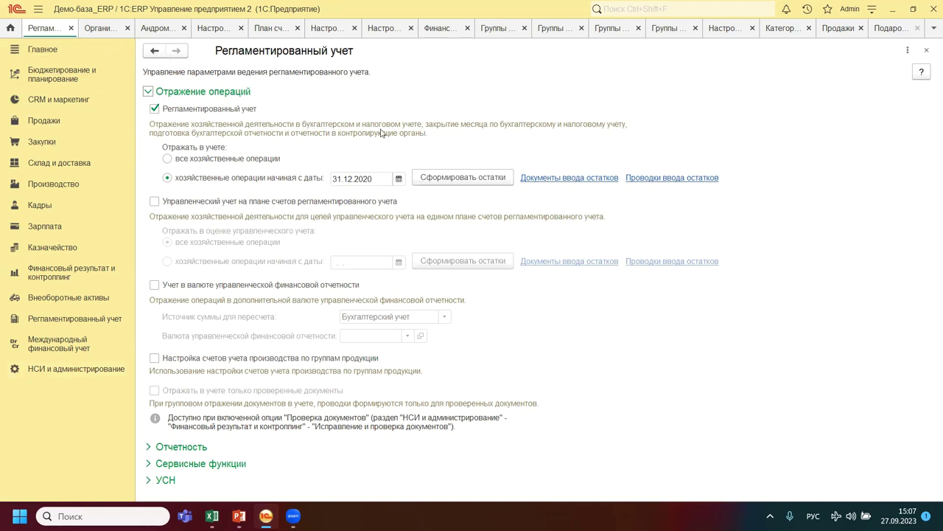
left_click(45, 370)
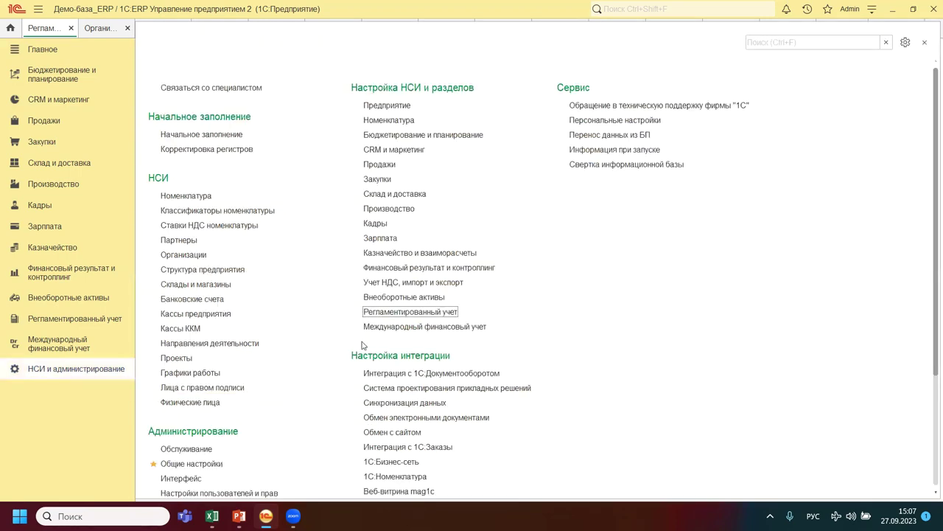
left_click(381, 312)
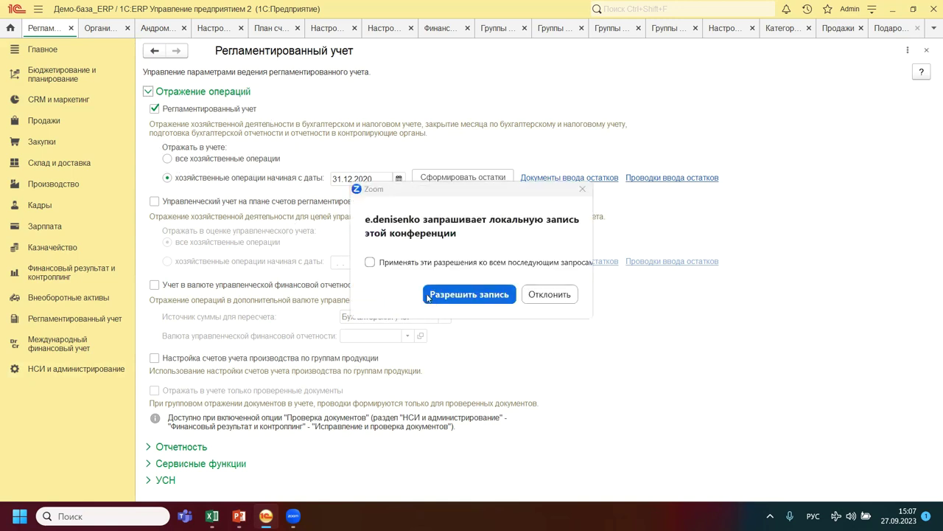
left_click(539, 301)
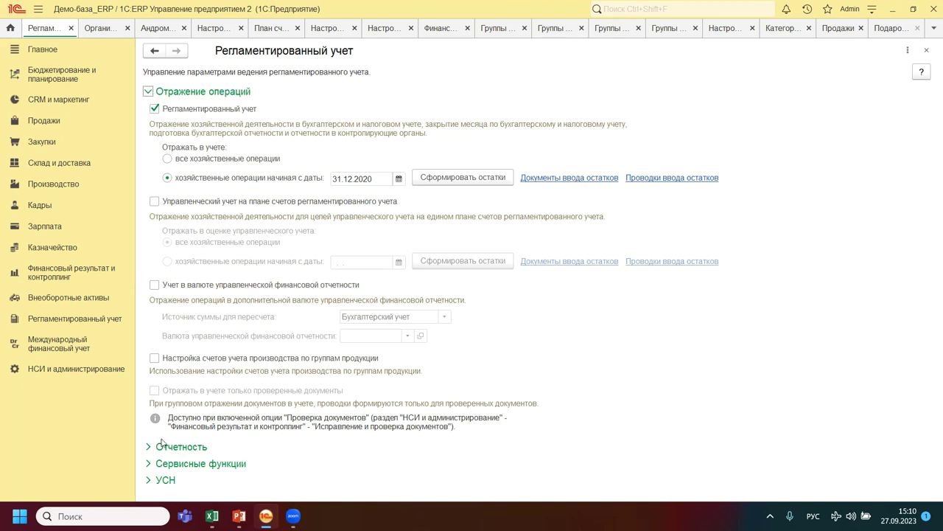
Examine the Сервисные функции section of the Регламентированный учет settings and close the settings page.
left_click(149, 464)
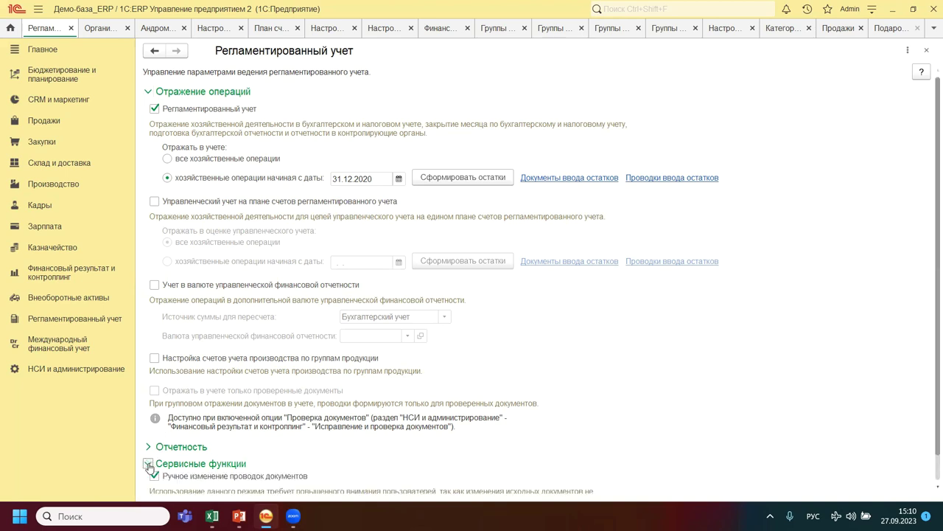
scroll(642, 339, "down", 1)
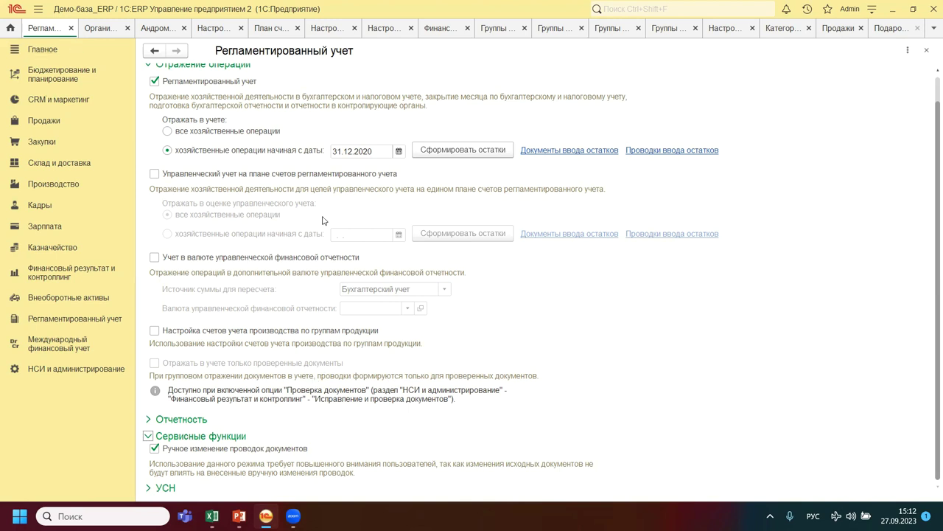
left_click(926, 50)
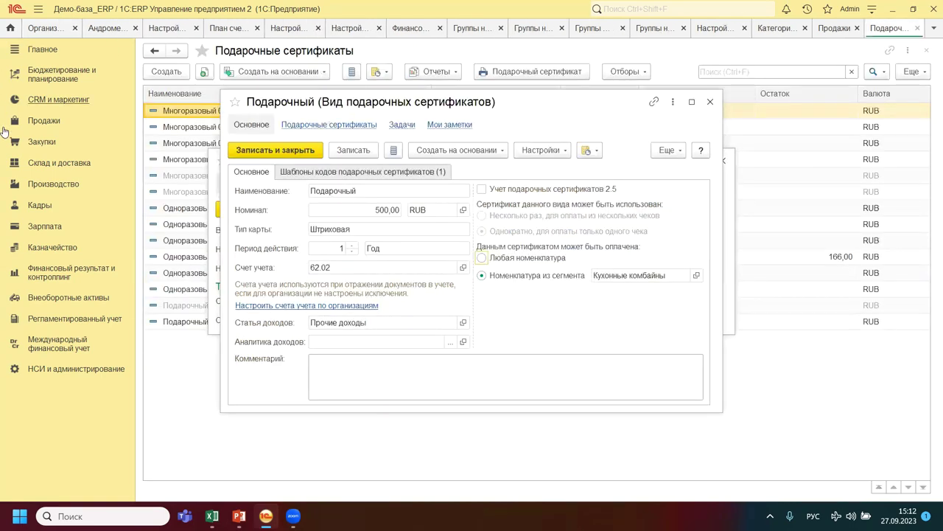
Examine the Предприятие settings for organizations under НСИ и администрирование and close the page.
left_click(88, 371)
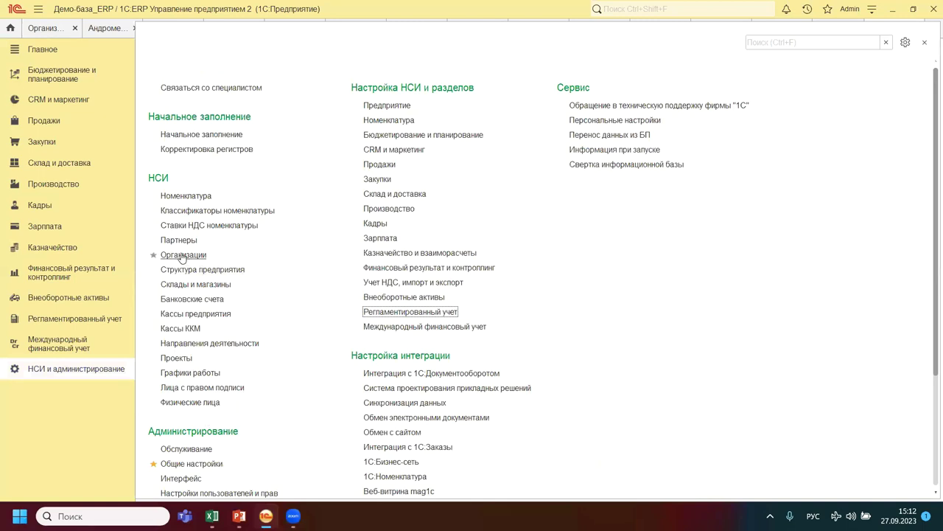
left_click(391, 106)
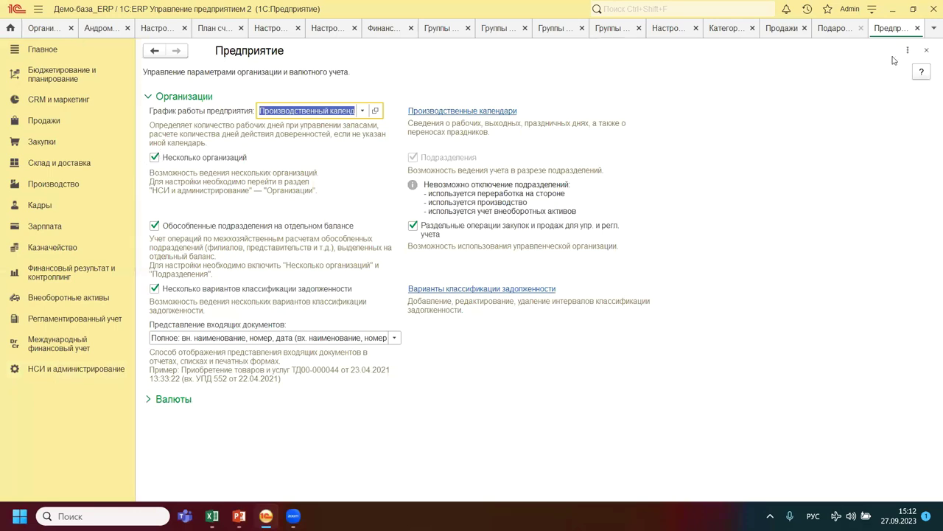
left_click(926, 50)
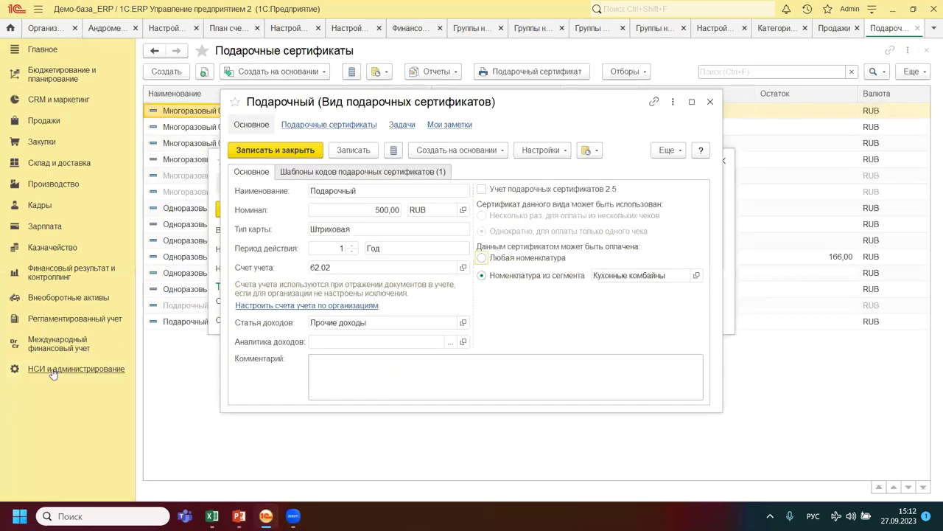
Open the organization Андромеда Плюс from the Организации list and examine its general information.
left_click(81, 369)
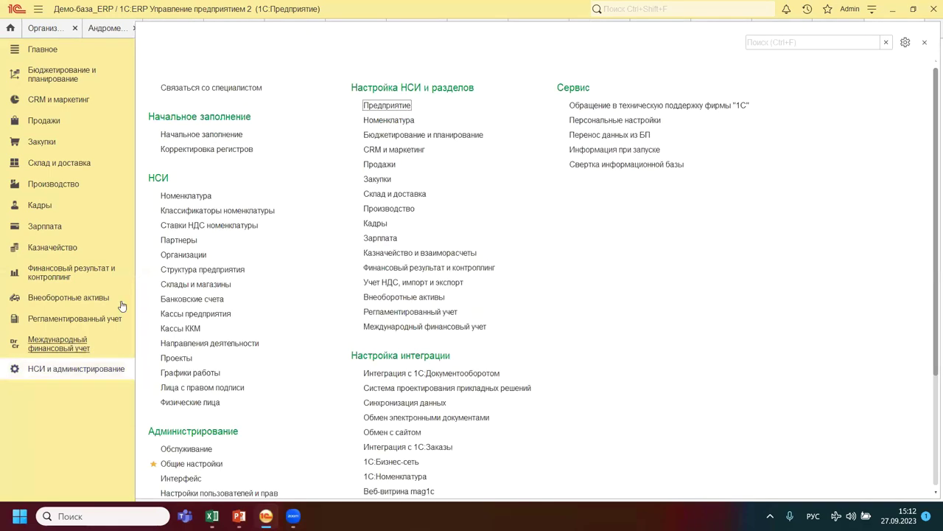
left_click(181, 256)
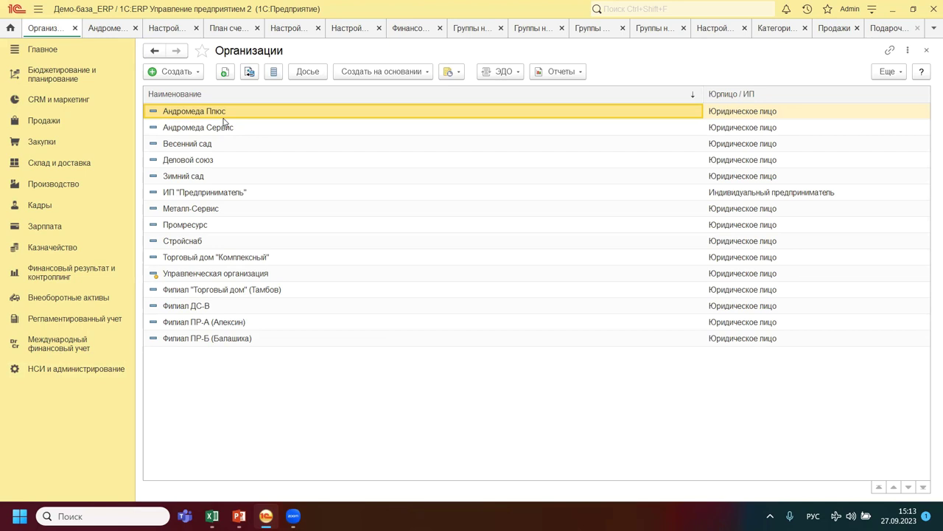
double_click(221, 113)
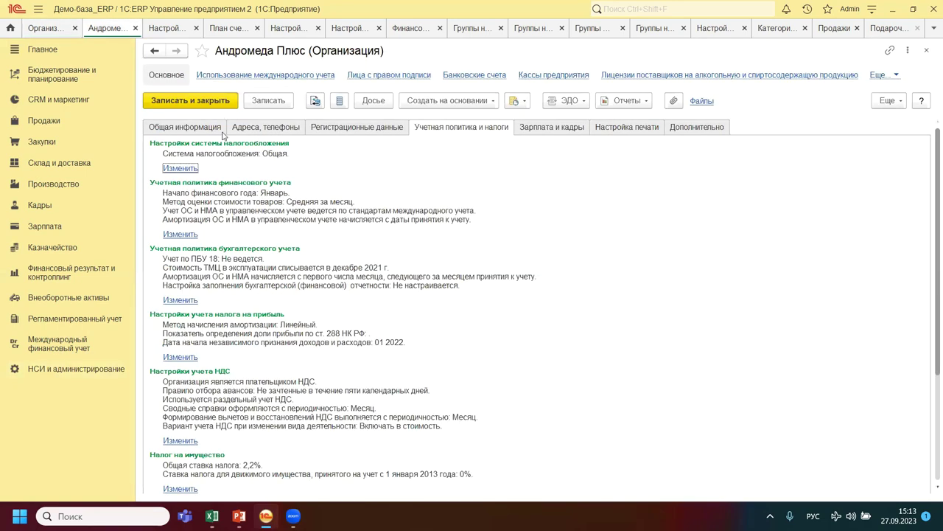
left_click(186, 128)
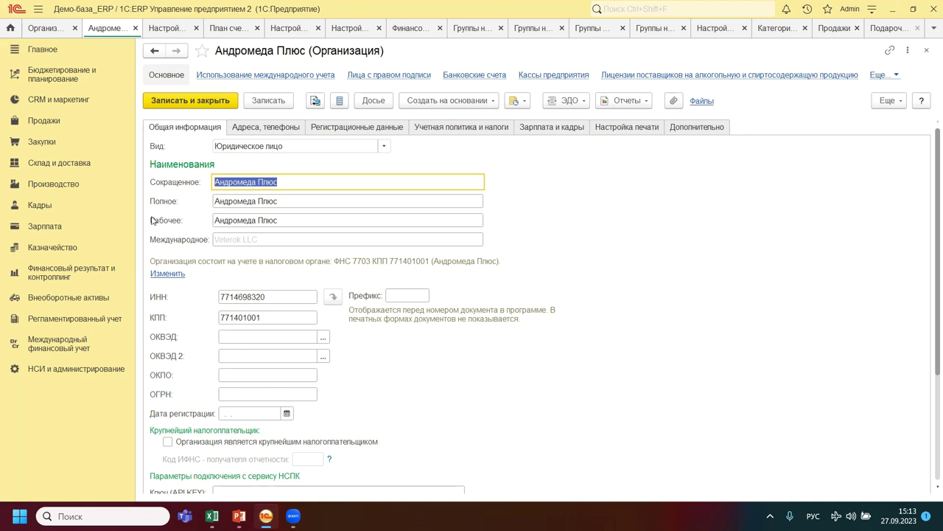
Open a blank organization creation form from the Организации list, examine its fields and close it without saving.
left_click(43, 29)
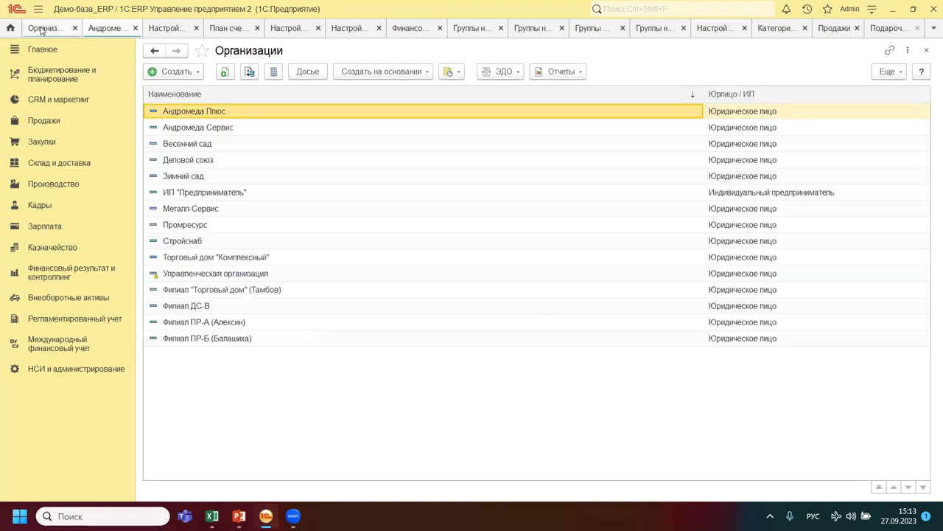
left_click(172, 71)
left_click(171, 89)
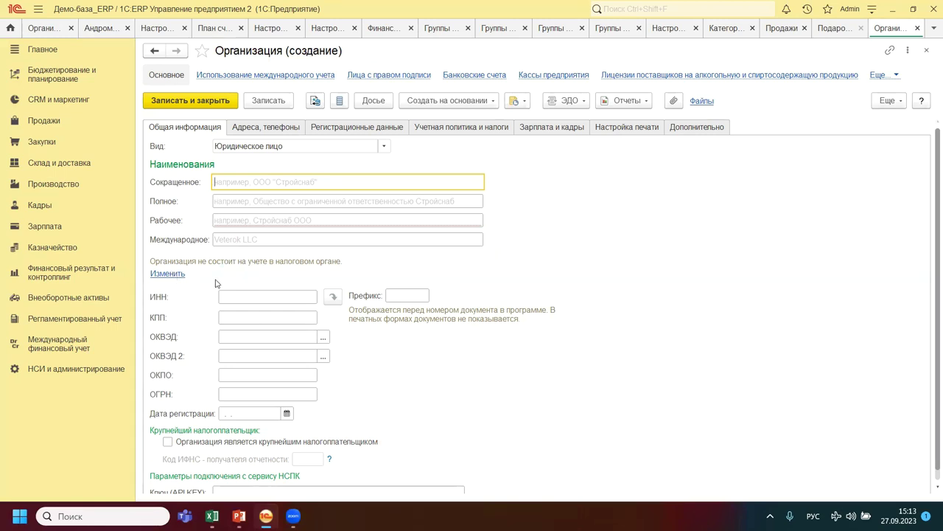
left_click(927, 49)
Return to the Андромеда Плюс card, examine its tax authority registrations and close them.
left_click(107, 28)
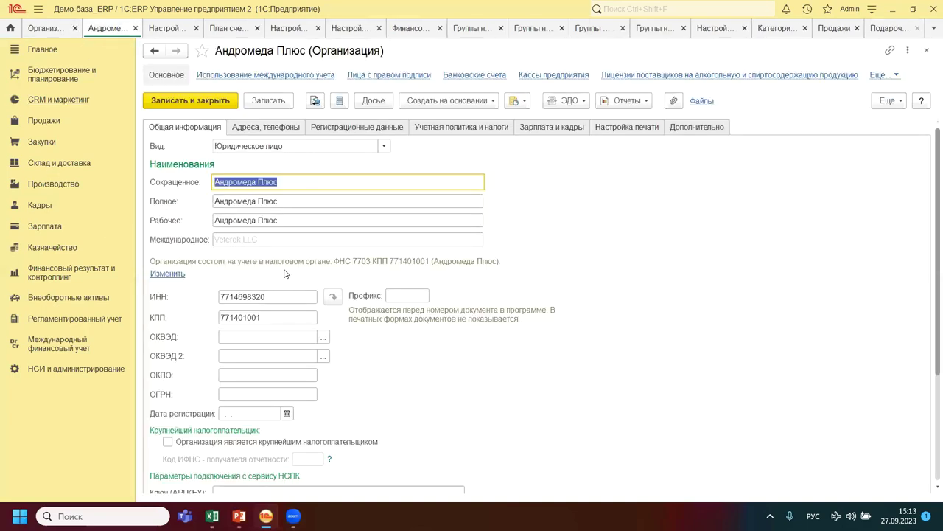
left_click(161, 276)
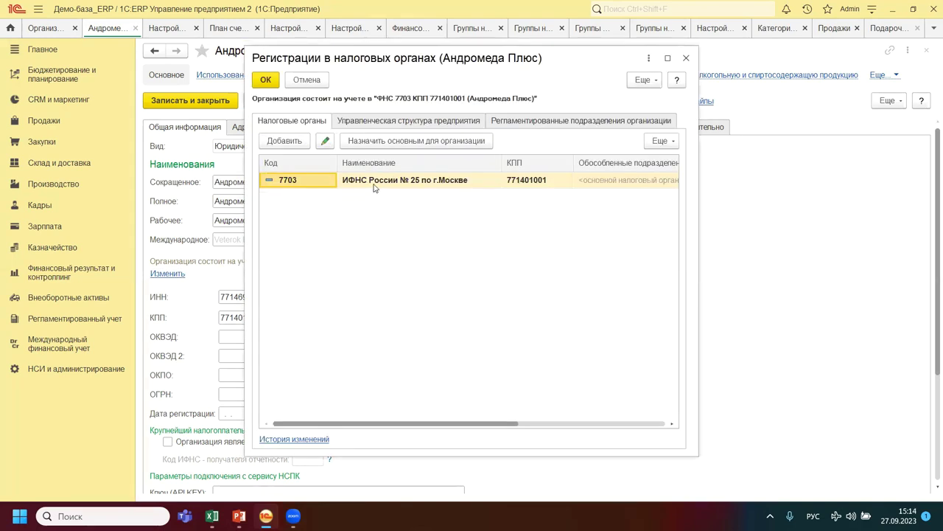
left_click(686, 59)
Examine the taxation system settings in the accounting policy of Андромеда Плюс, widening the dialog, and close it without changes.
left_click(440, 129)
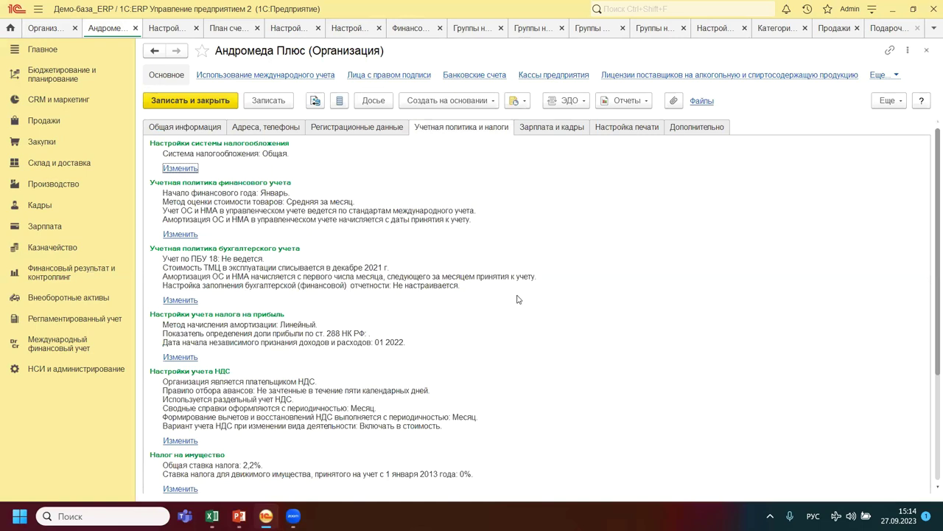
left_click(181, 168)
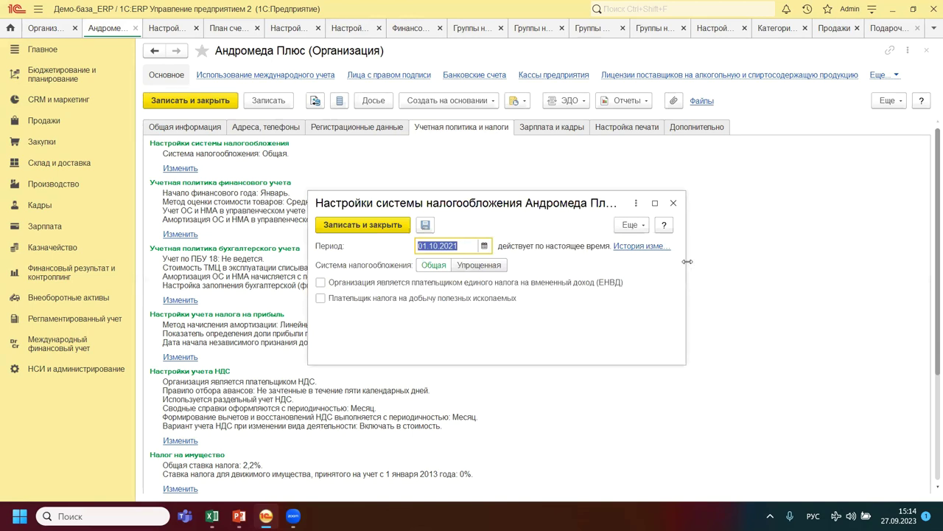
left_click_drag(687, 261, 780, 261)
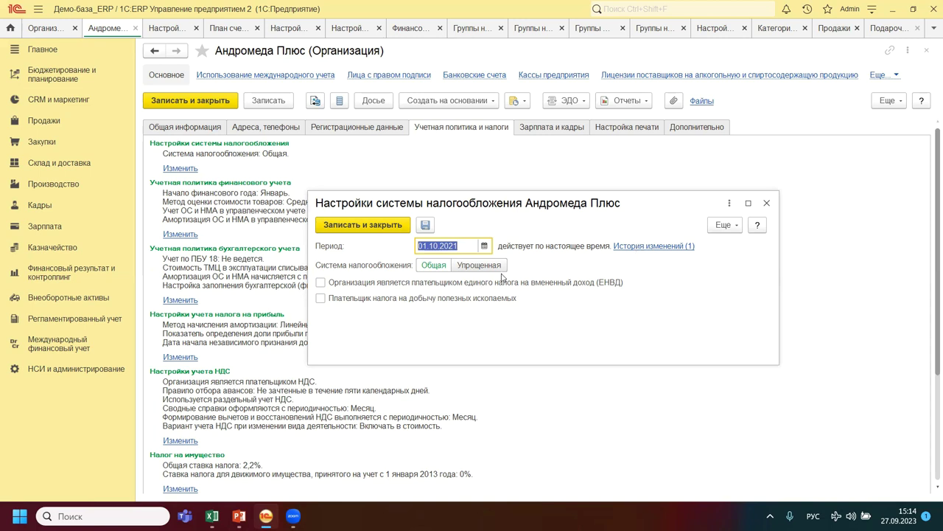
left_click(768, 204)
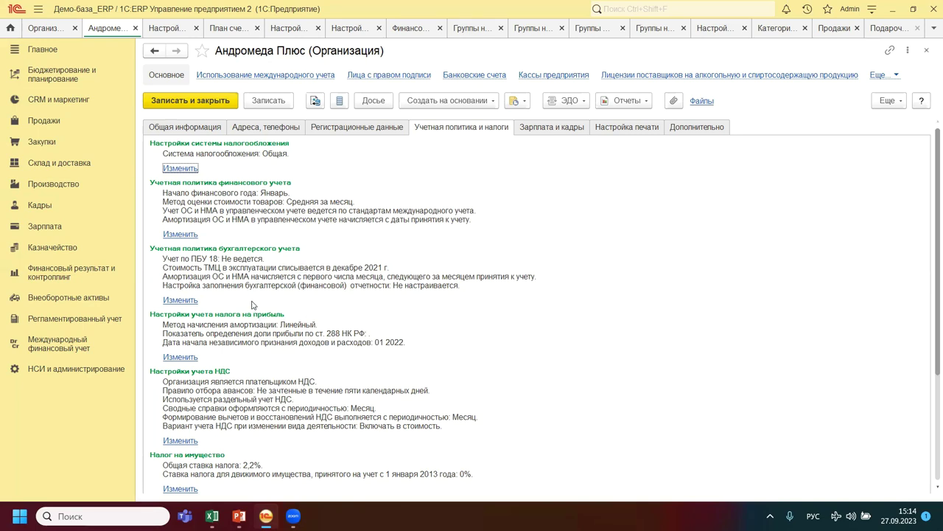
Open the Учетная политика бухгалтерского учета of Андромеда Плюс and examine its settings from Основное through Внеоборотные активы.
left_click(181, 300)
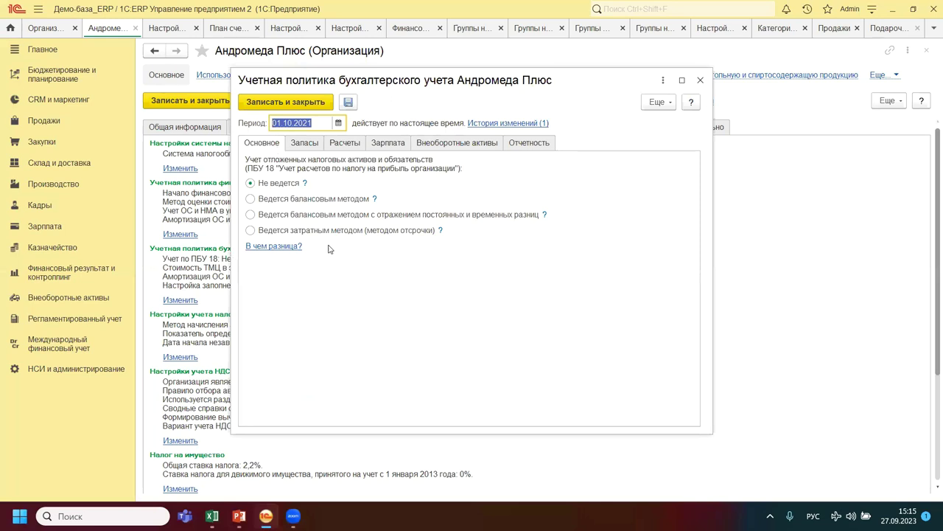
left_click(296, 145)
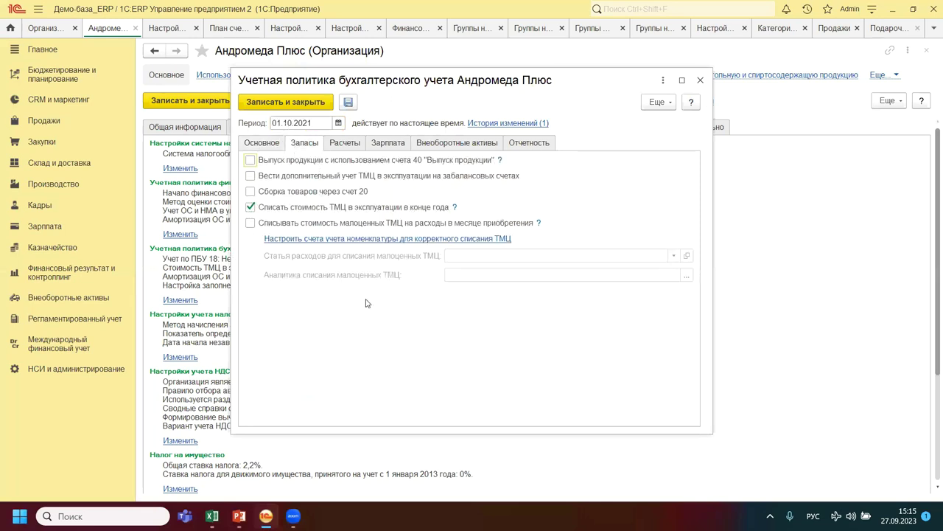
left_click(353, 146)
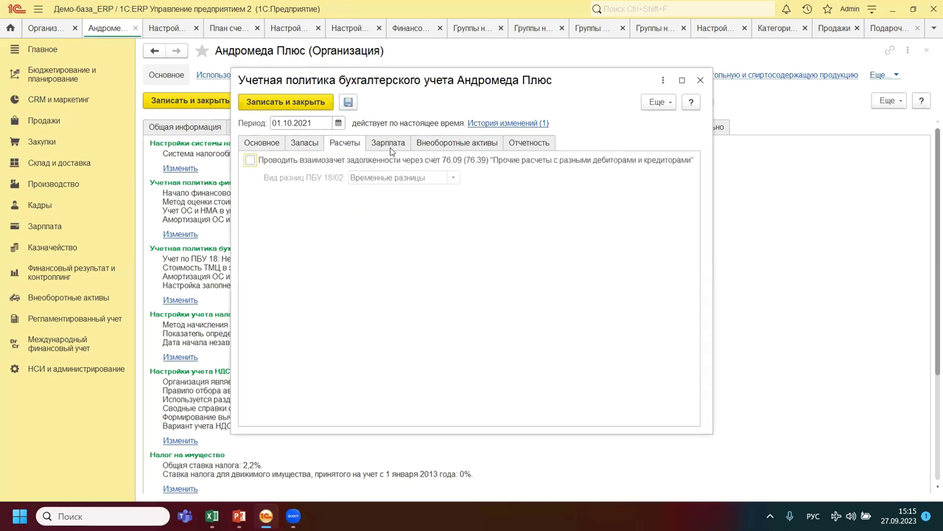
left_click(392, 147)
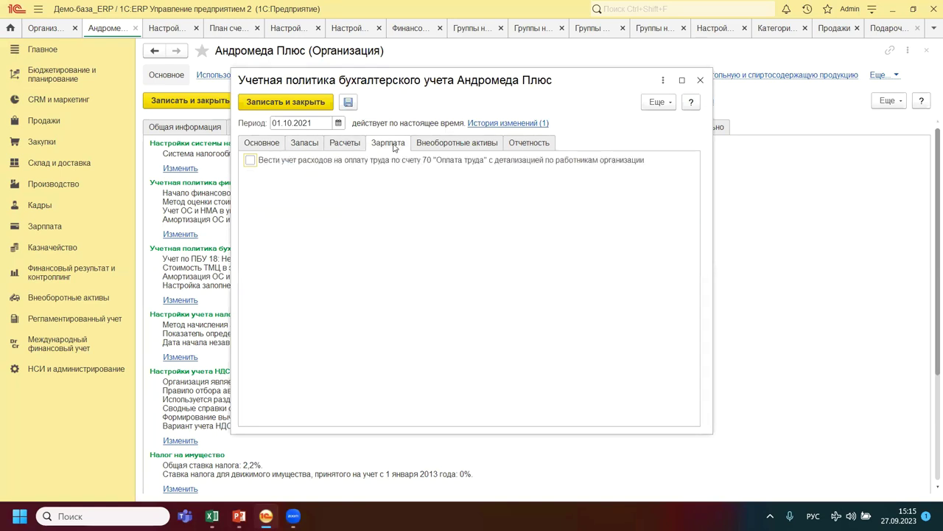
left_click(442, 145)
Examine the available options for filling in the accounting statements under Отчетность, and leave the policy without changes.
left_click(535, 146)
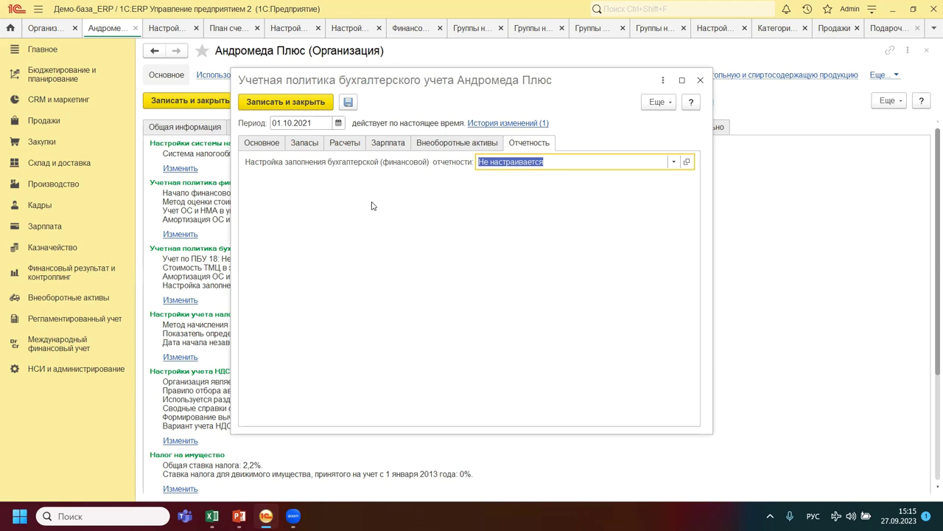
left_click(673, 163)
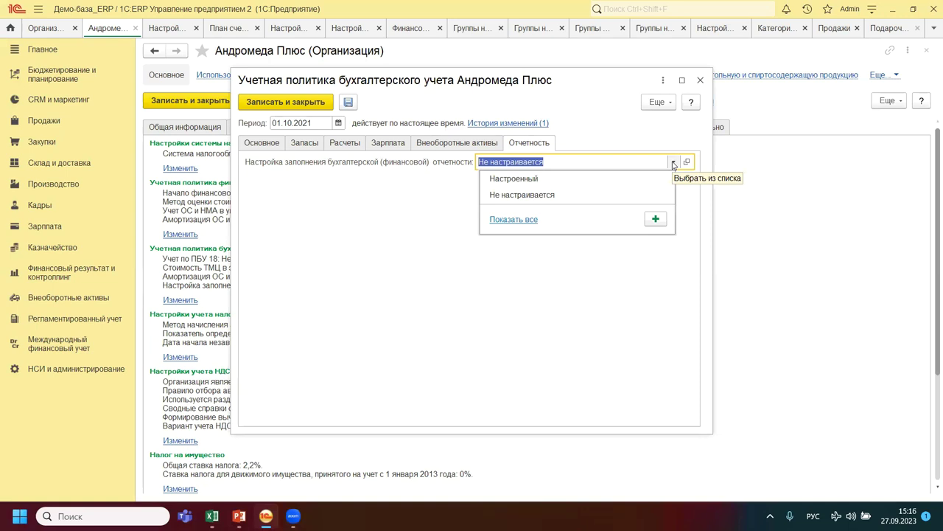
left_click(359, 328)
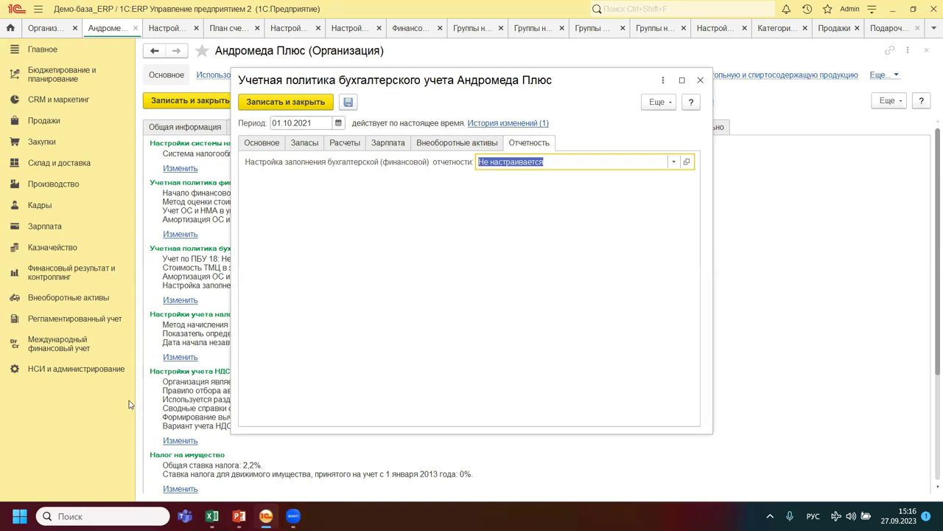
key("Escape")
Open План счетов бухгалтерского учета from the regulated accounting settings and directories and look through its accounts.
left_click(83, 320)
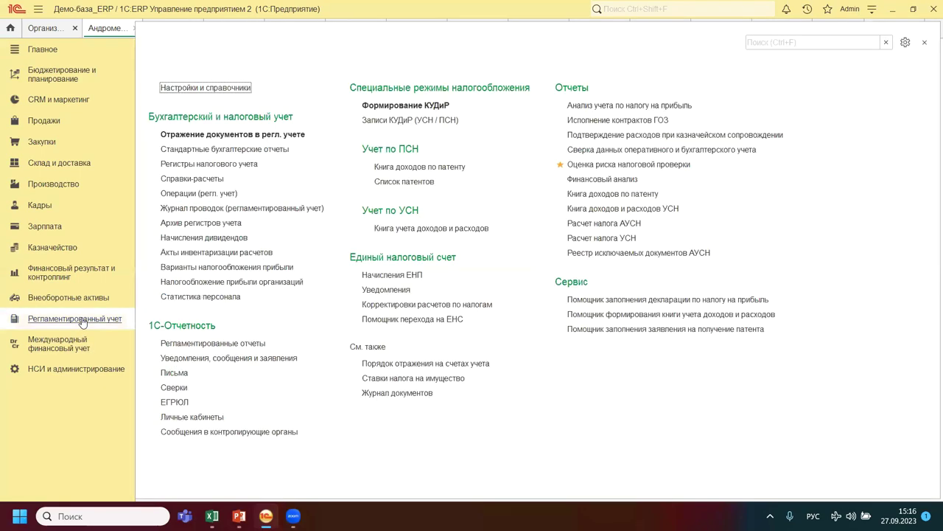
left_click(200, 88)
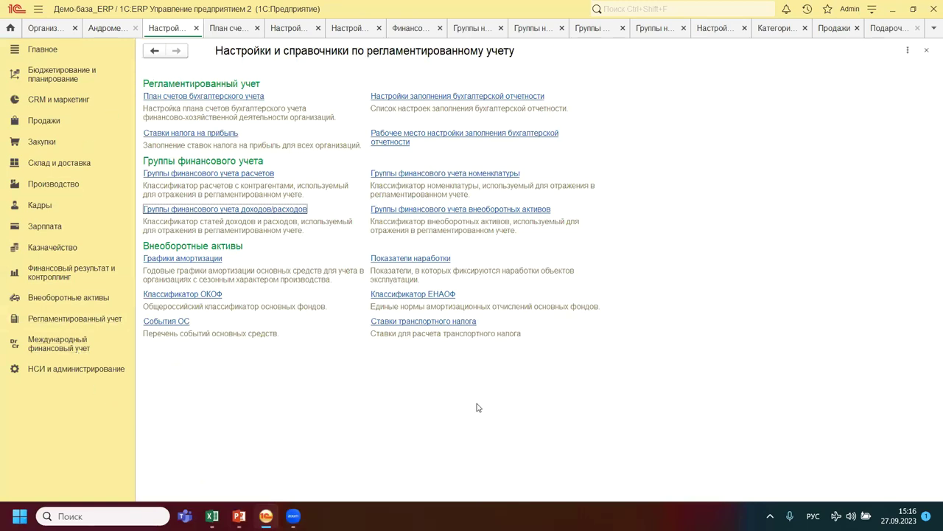
left_click(200, 96)
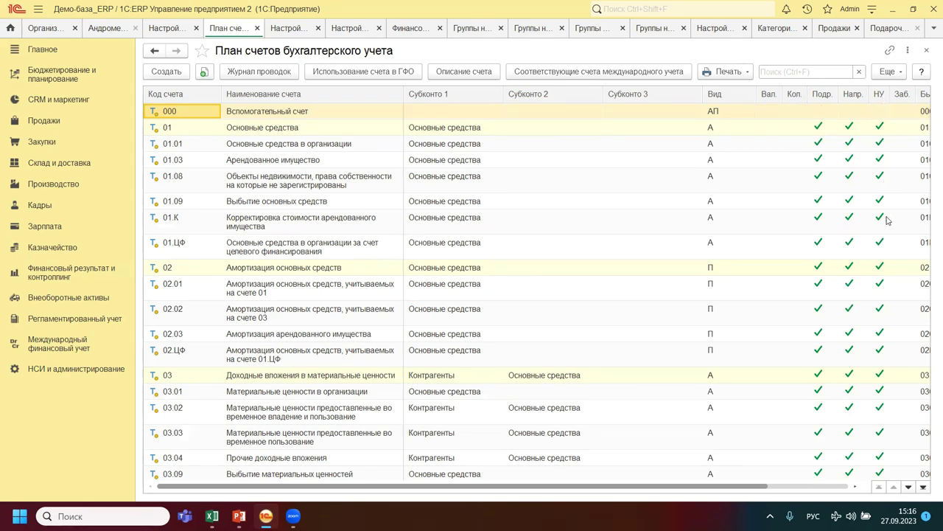
scroll(905, 162, "down", 3)
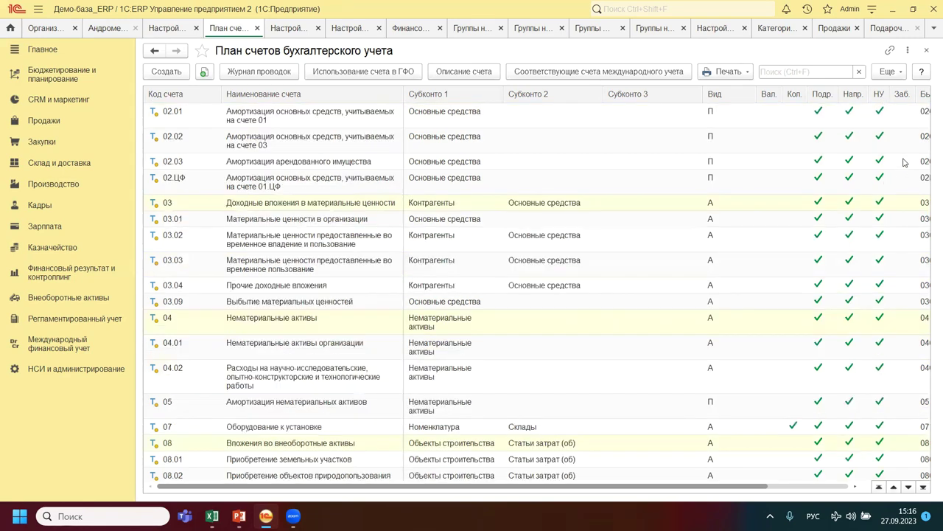
scroll(914, 221, "down", 5)
scroll(908, 246, "down", 4)
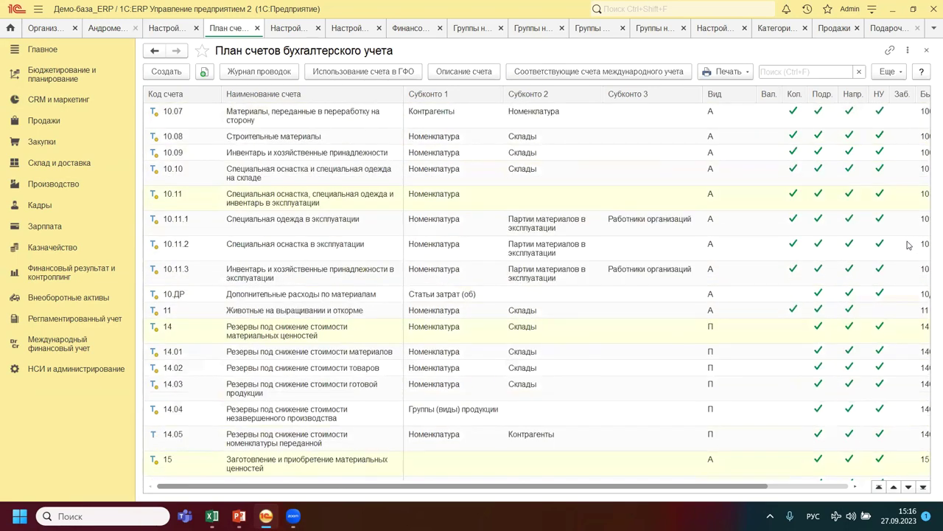
scroll(908, 245, "down", 3)
scroll(908, 246, "down", 1)
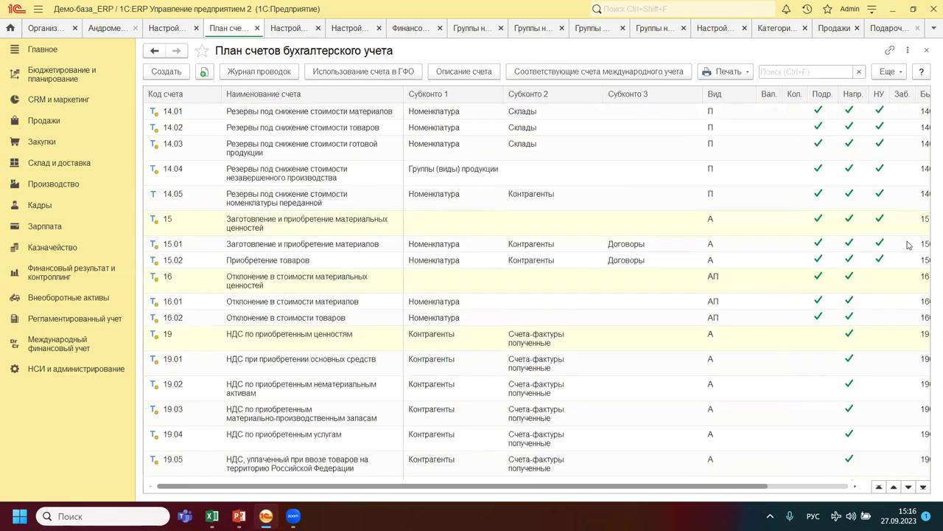
Leave the chart of accounts and open the Настроенный entry under Настройки заполнения бухгалтерской отчетности.
key("Escape")
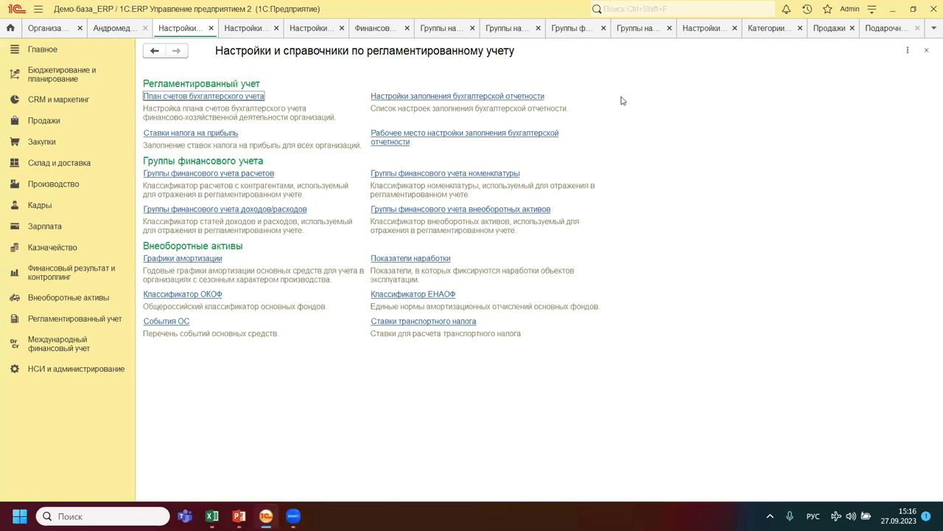
left_click(394, 97)
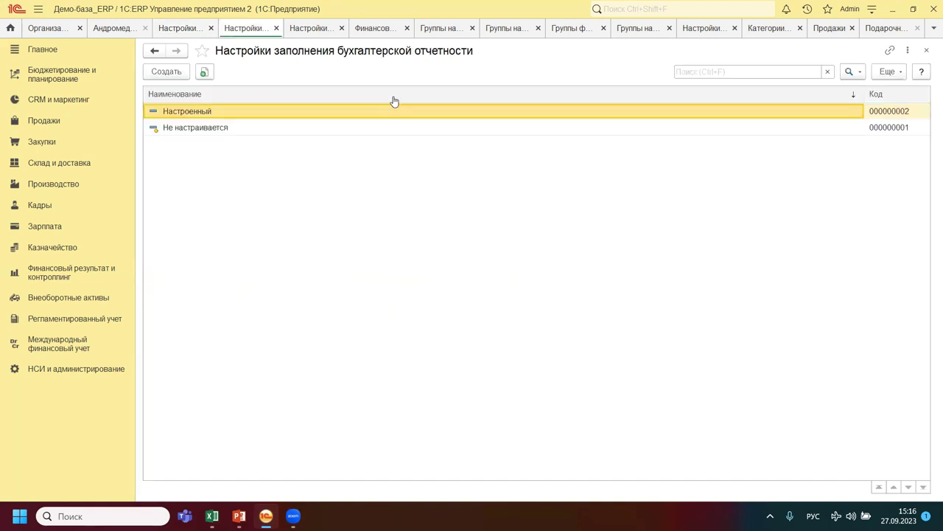
left_click(309, 131)
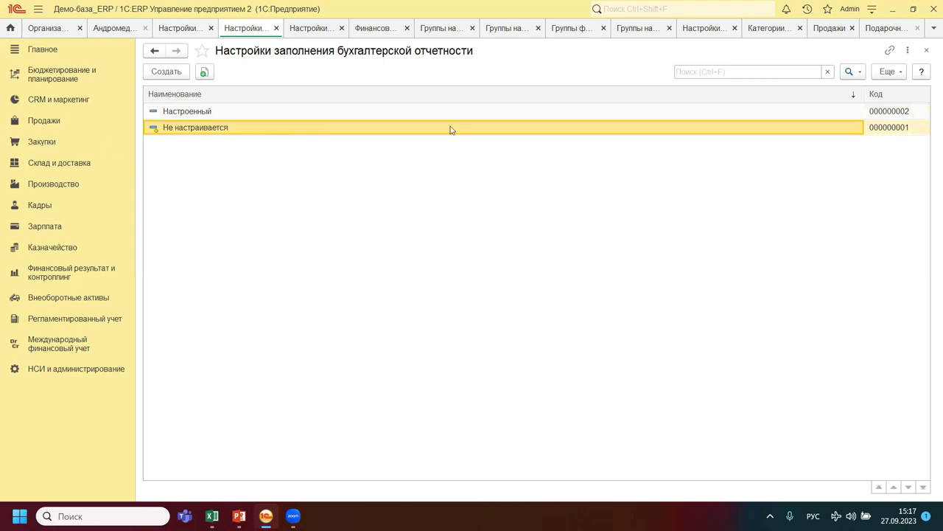
double_click(199, 112)
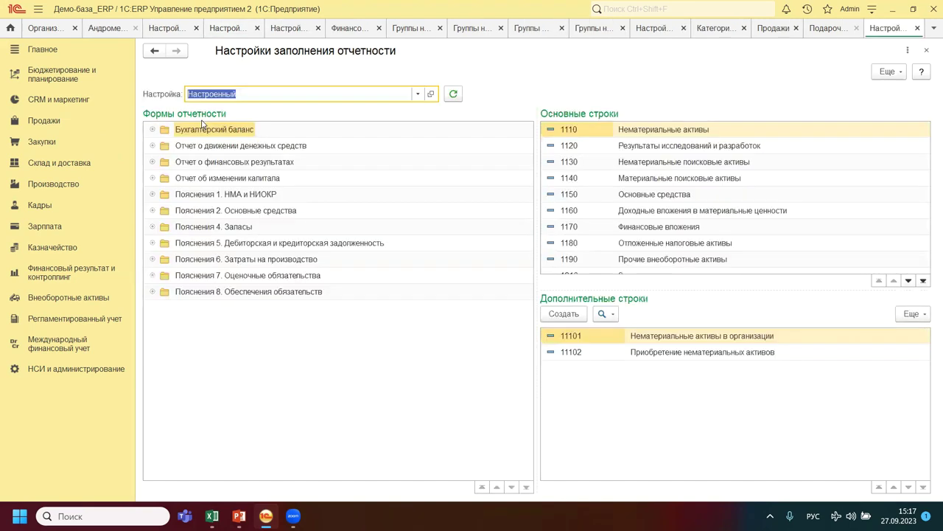
Examine the additional lines of Бухгалтерский баланс for main lines 1110 through 1150, and close the reporting settings.
left_click(153, 131)
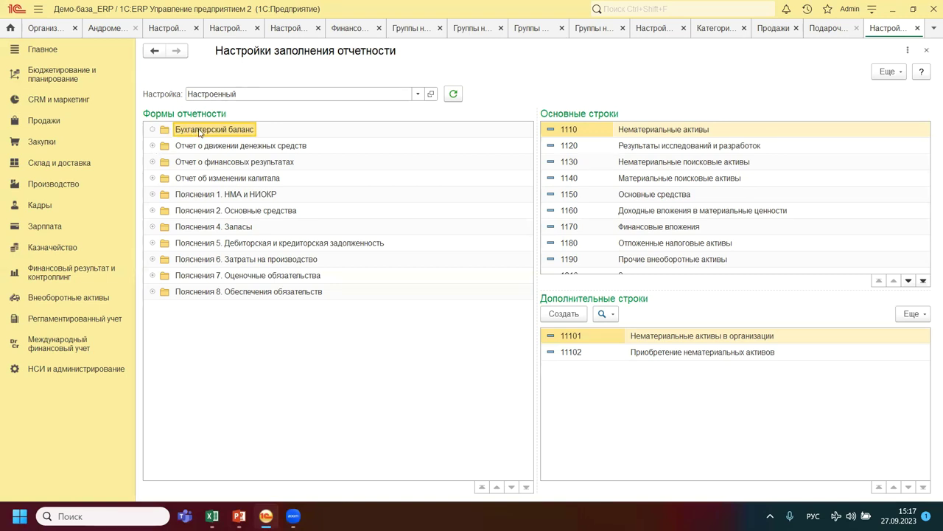
left_click(708, 137)
left_click(676, 148)
left_click(664, 163)
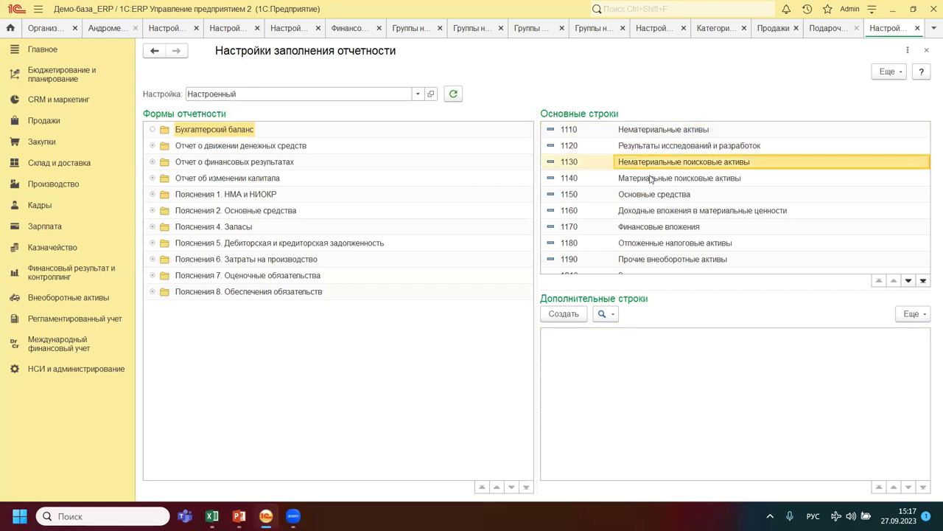
left_click(651, 179)
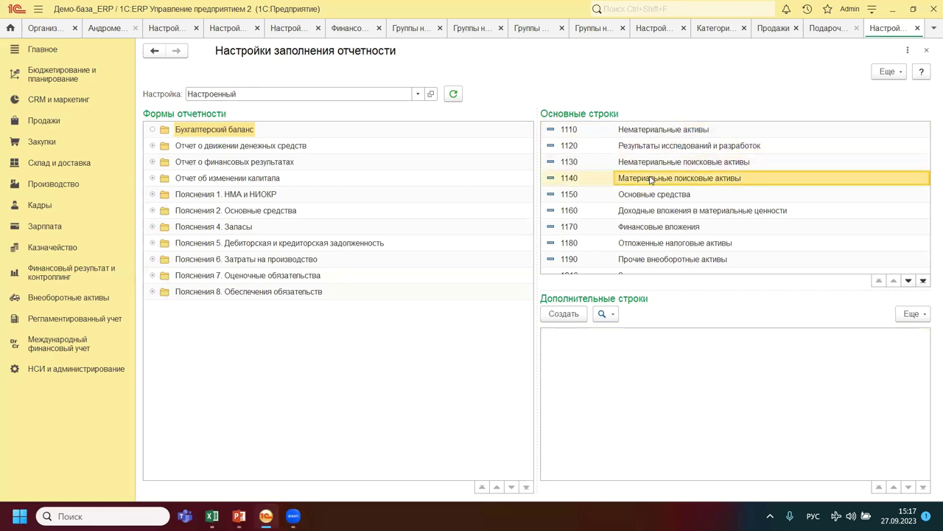
left_click(652, 194)
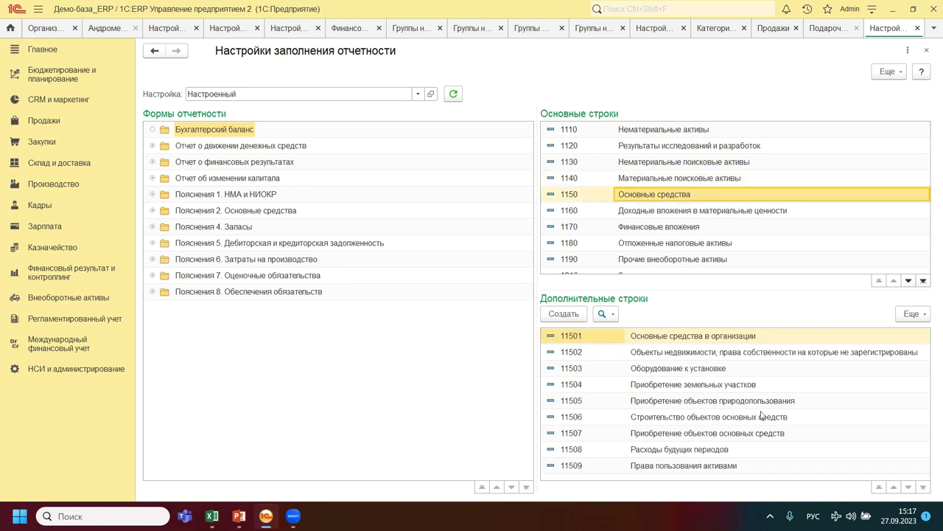
left_click(665, 131)
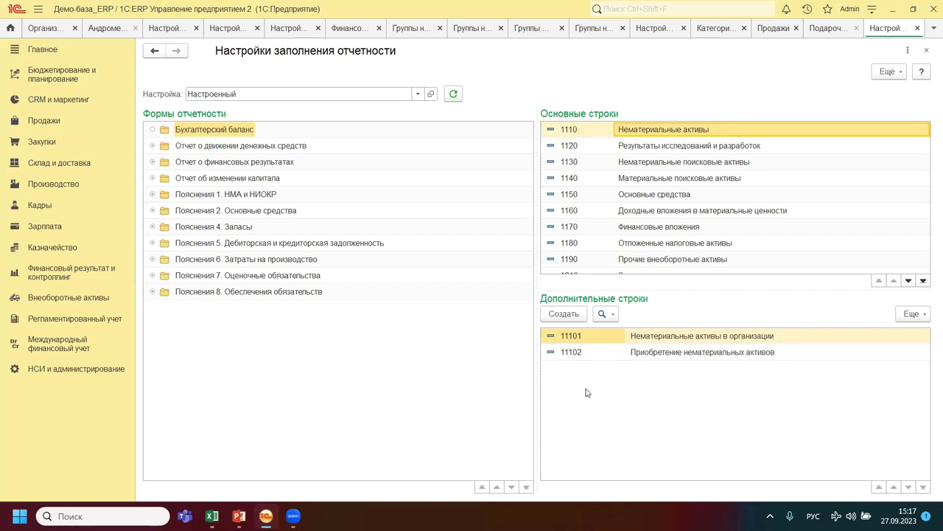
key("Escape")
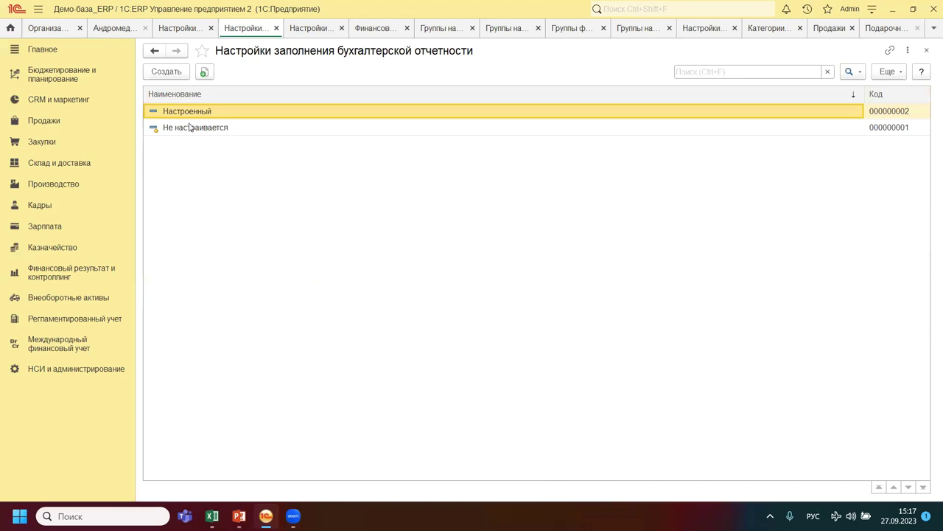
key("Escape")
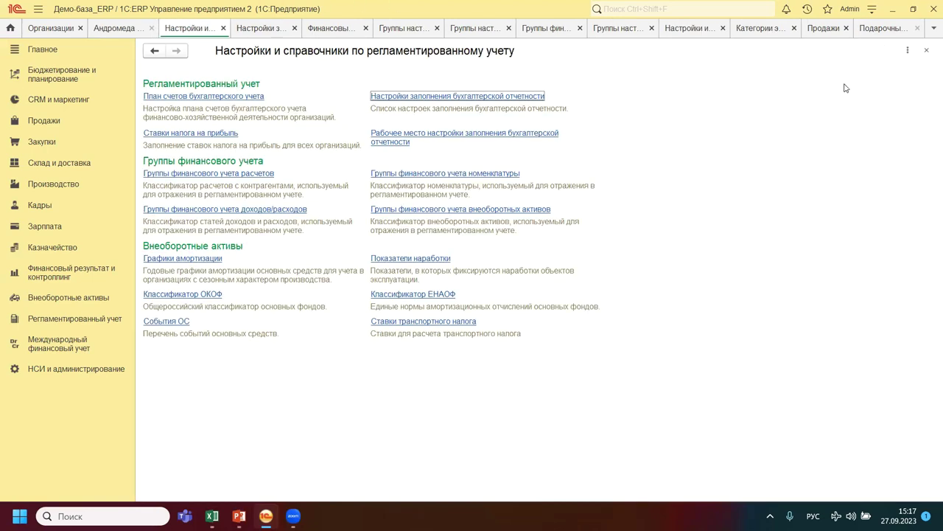
Try Настроенный as the accounting statement filling setting in the accounting policy of Андромеда Плюс, and close the policy without saving.
left_click(112, 33)
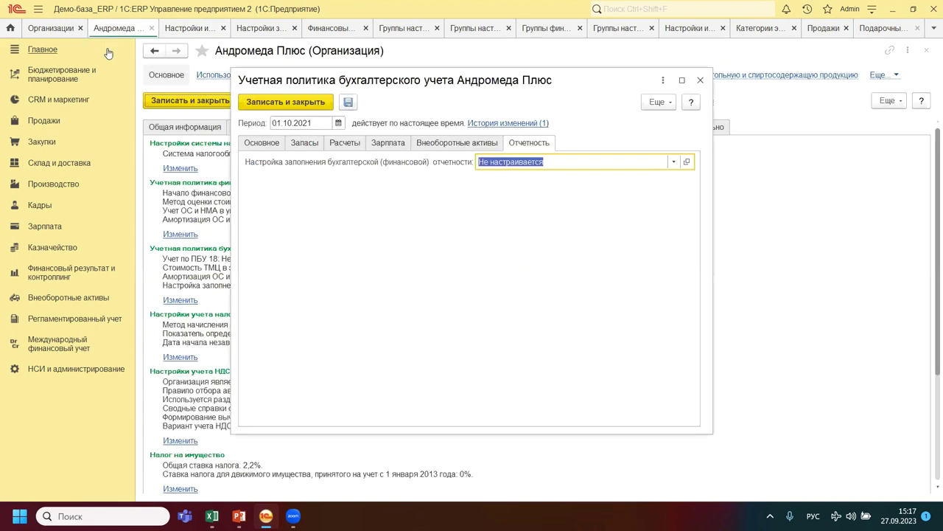
left_click(675, 163)
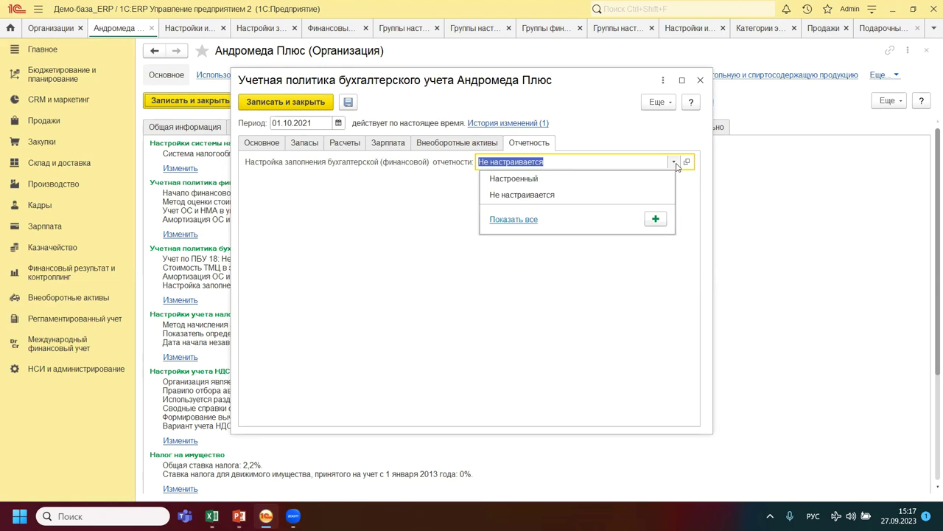
left_click(560, 178)
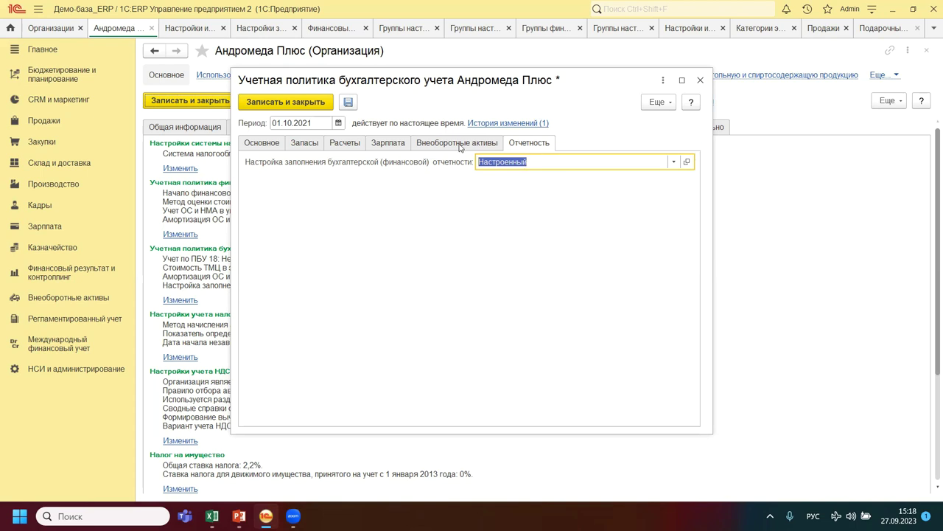
left_click(701, 81)
left_click(511, 281)
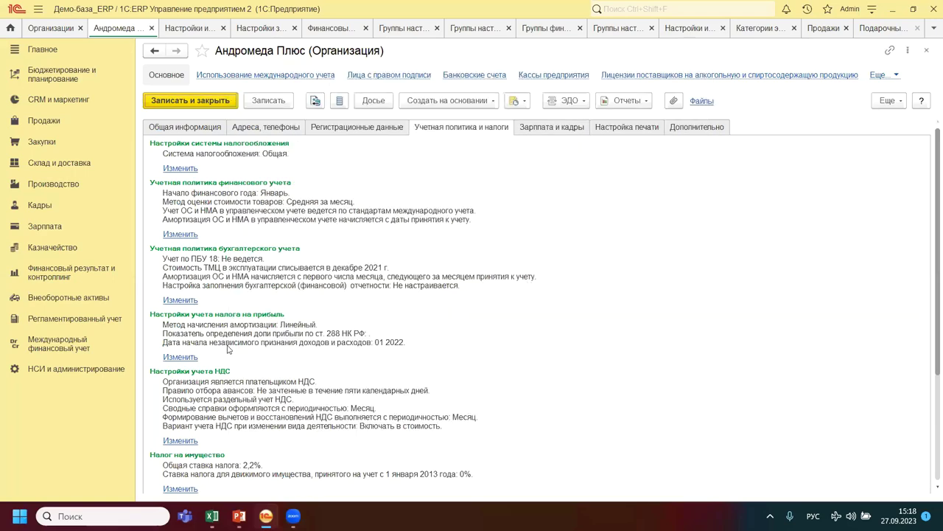
Review the income tax, VAT and property tax settings of Андромеда Плюс, and close the organization card without changes.
left_click(184, 357)
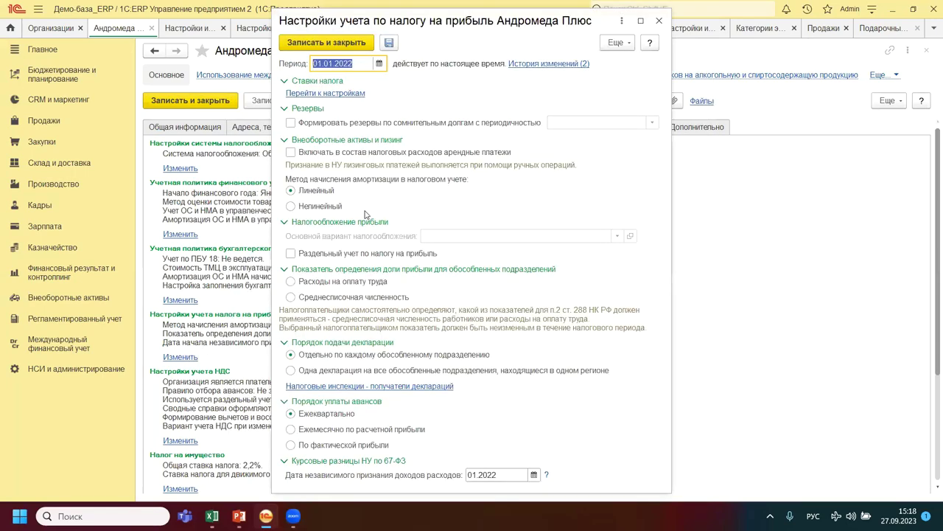
left_click(190, 385)
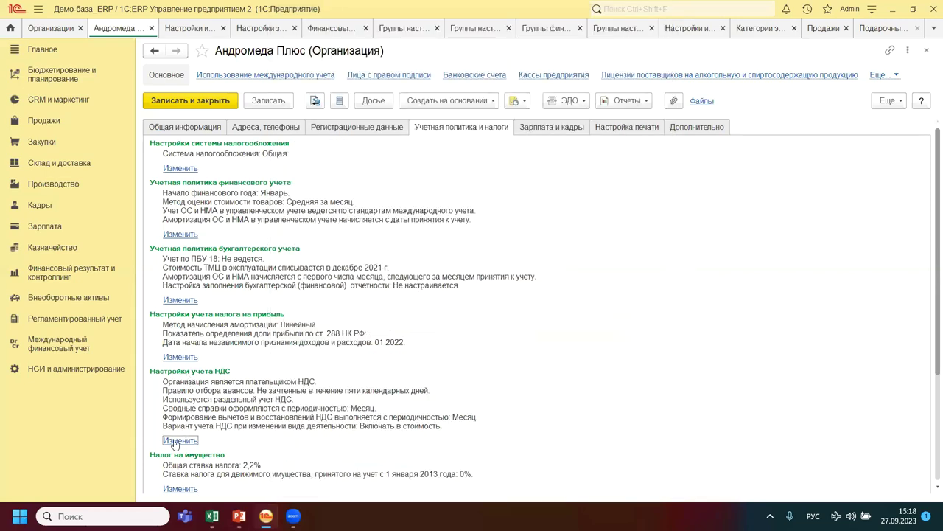
left_click(177, 441)
key("Escape")
scroll(293, 355, "down", 4)
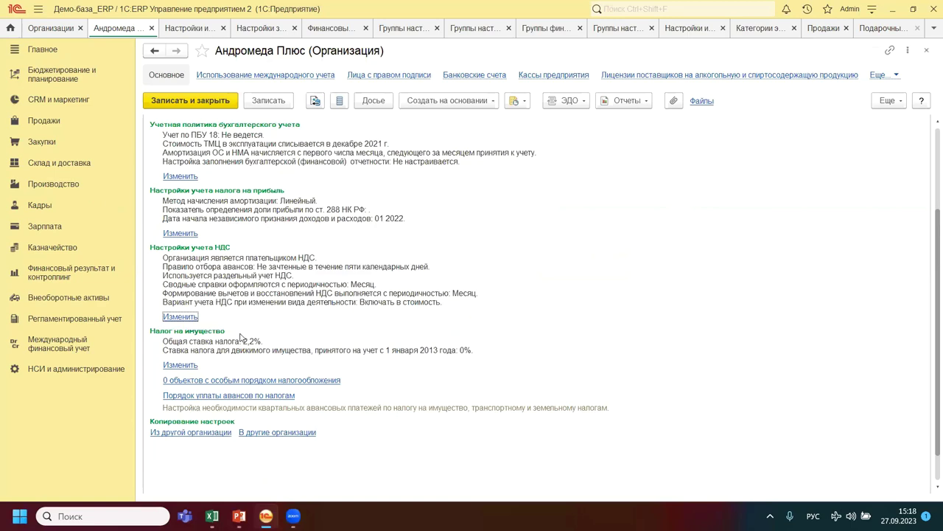
scroll(373, 326, "up", 4)
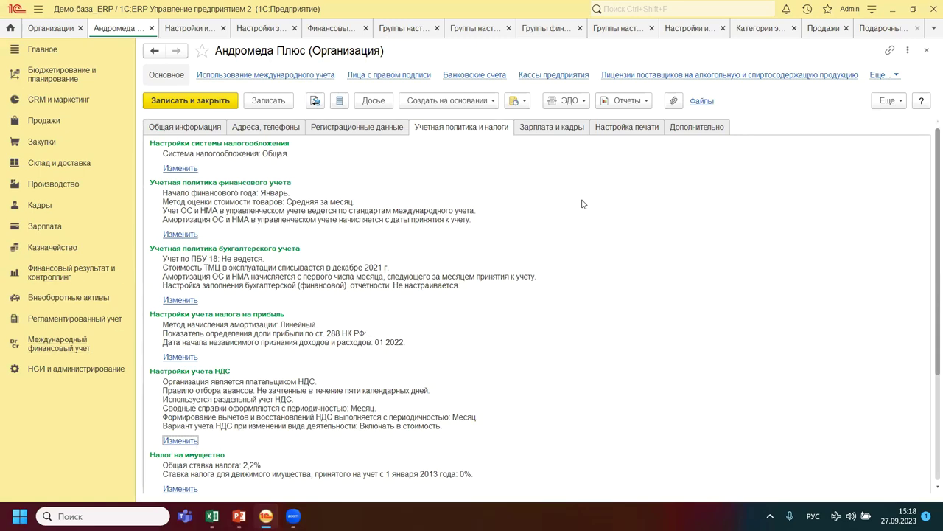
left_click(927, 52)
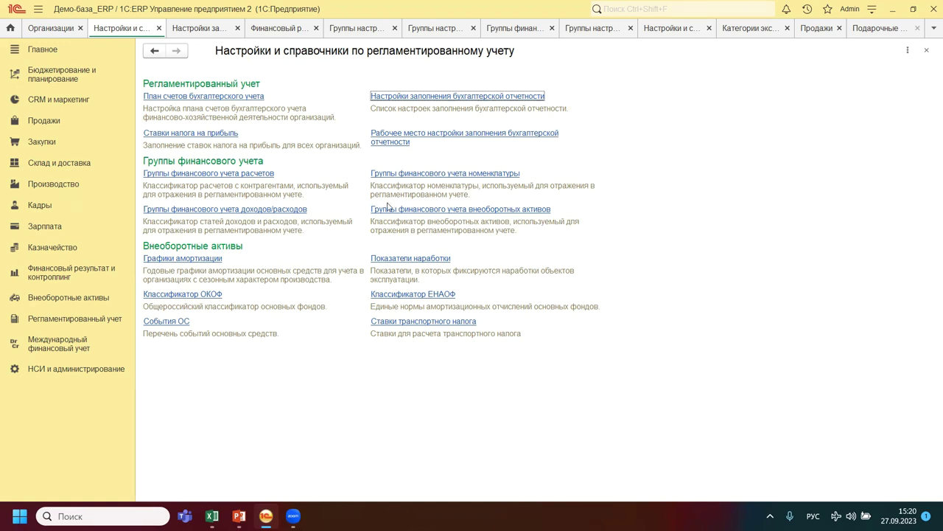
Start a new entry in Группы финансового учета номенклатуры and view the available parent groups without choosing one.
left_click(438, 174)
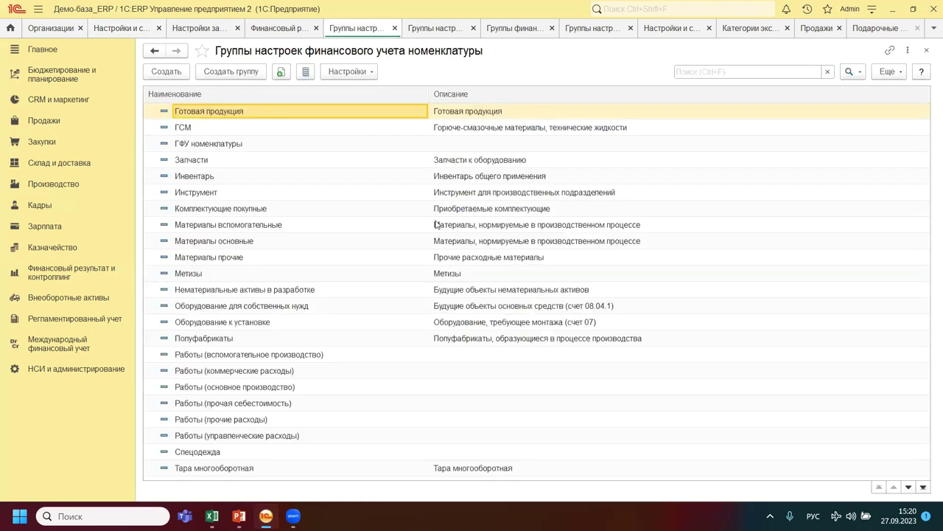
left_click(160, 71)
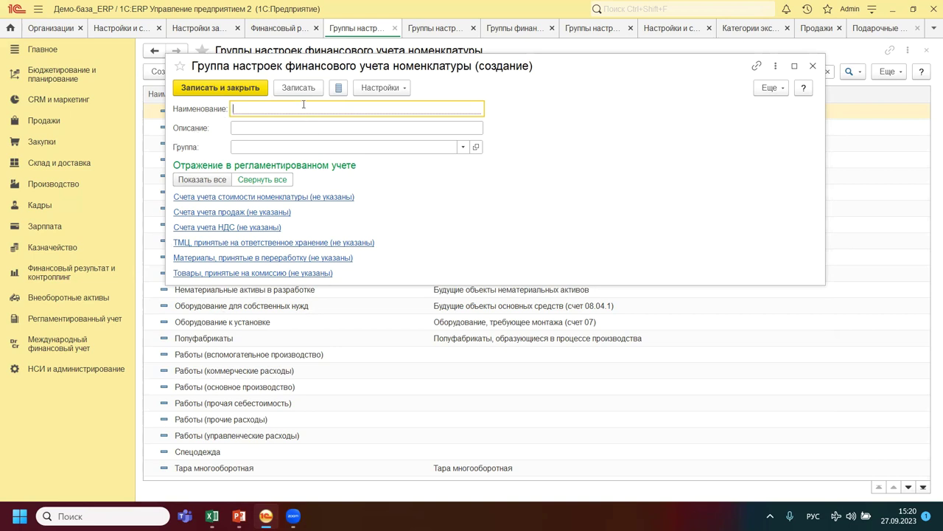
left_click(464, 149)
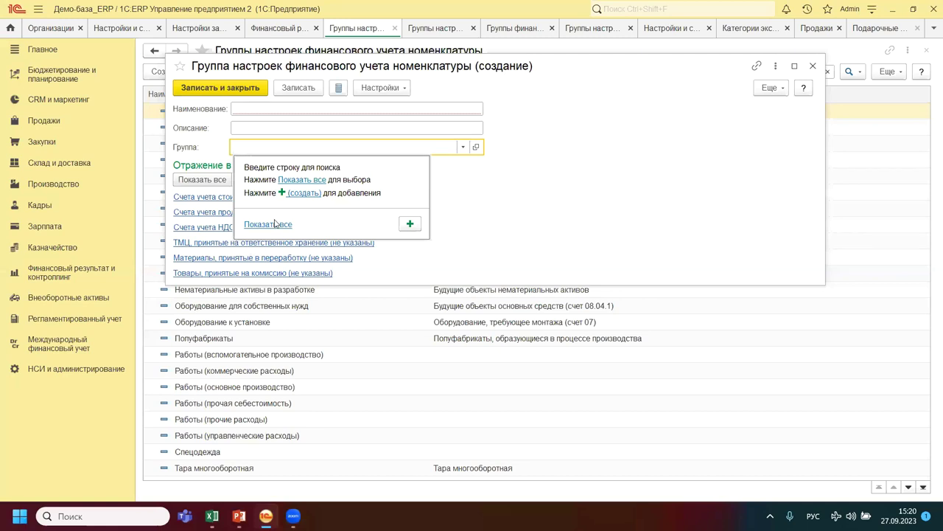
left_click(272, 225)
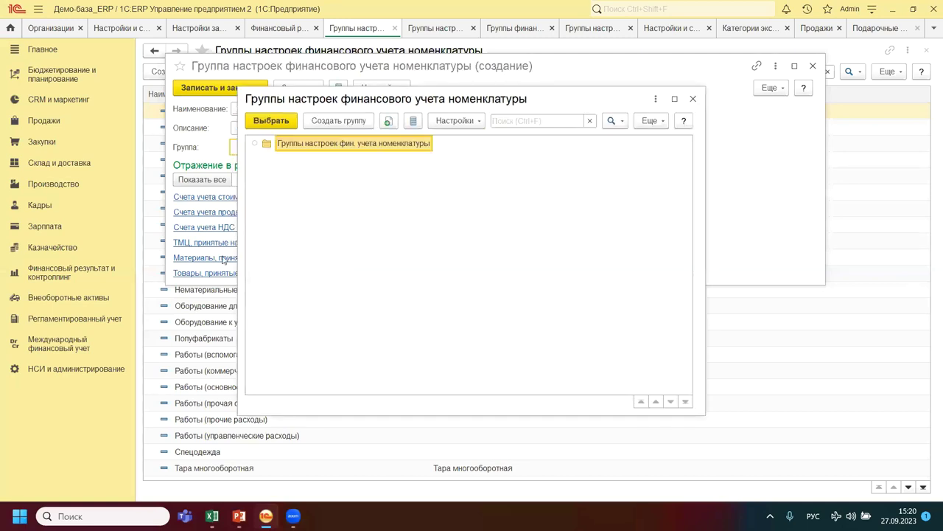
left_click(693, 99)
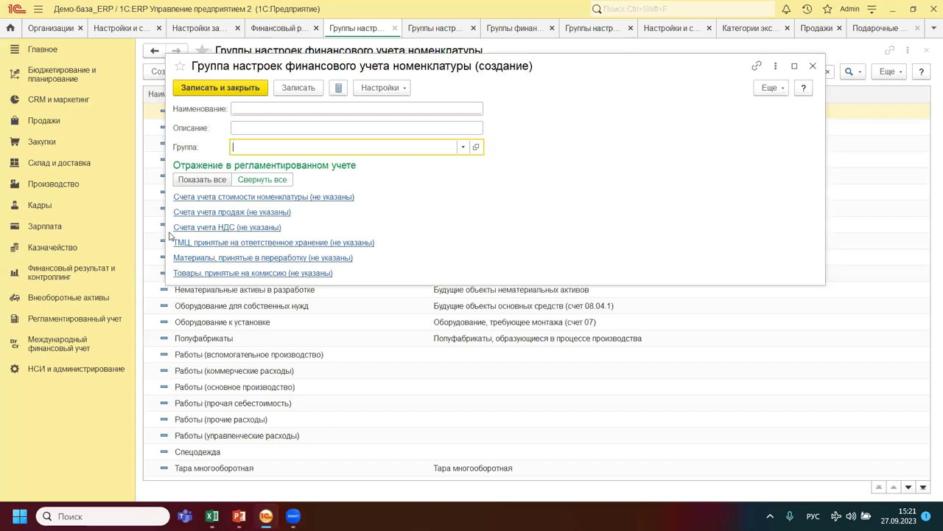
left_click(76, 369)
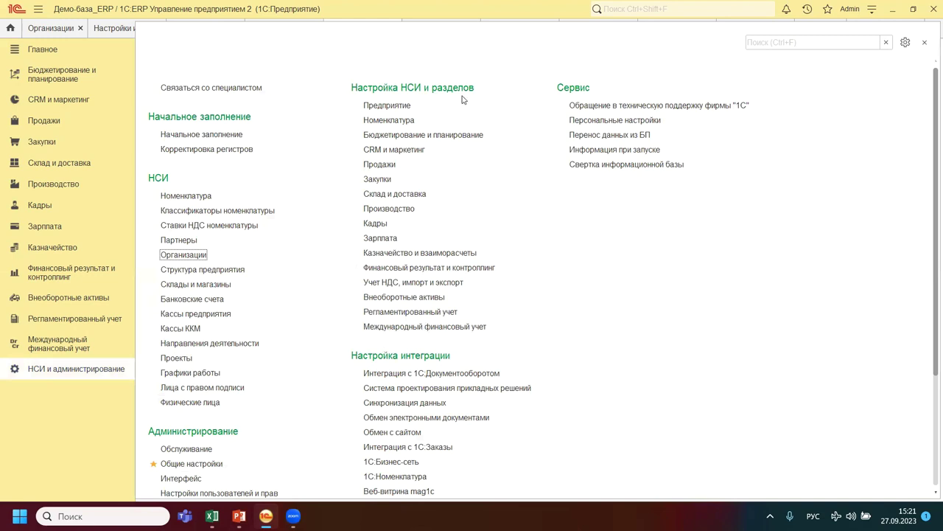
key("Escape")
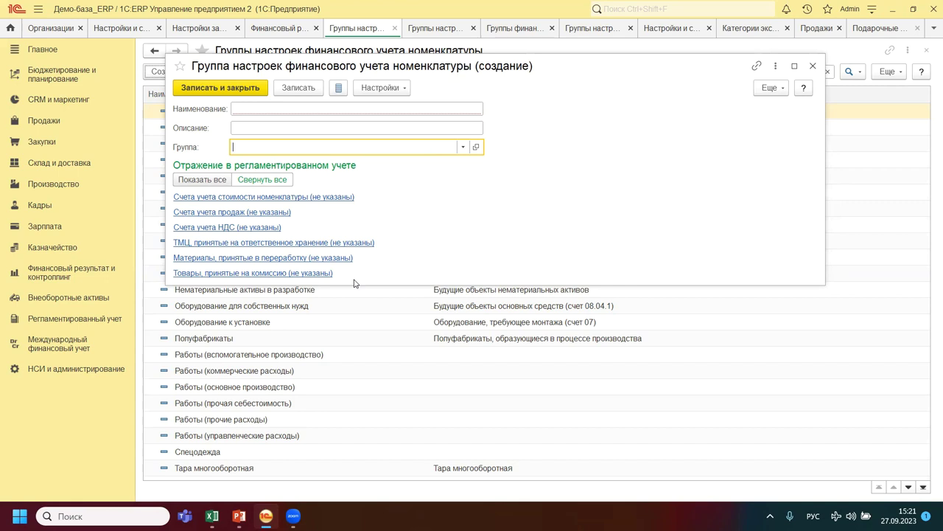
Expand Счета учета стоимости номенклатуры in the new group and reposition the form over the list of existing groups.
left_click(197, 197)
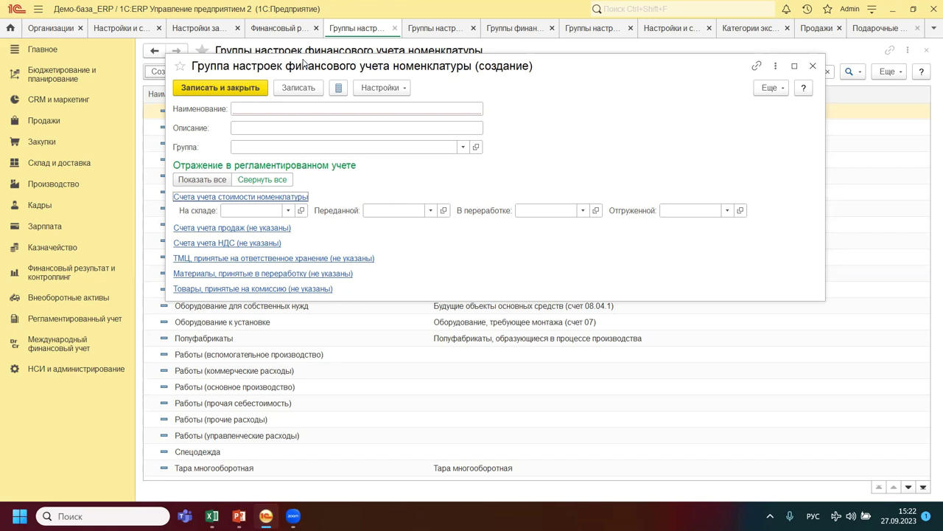
left_click_drag(303, 63, 546, 97)
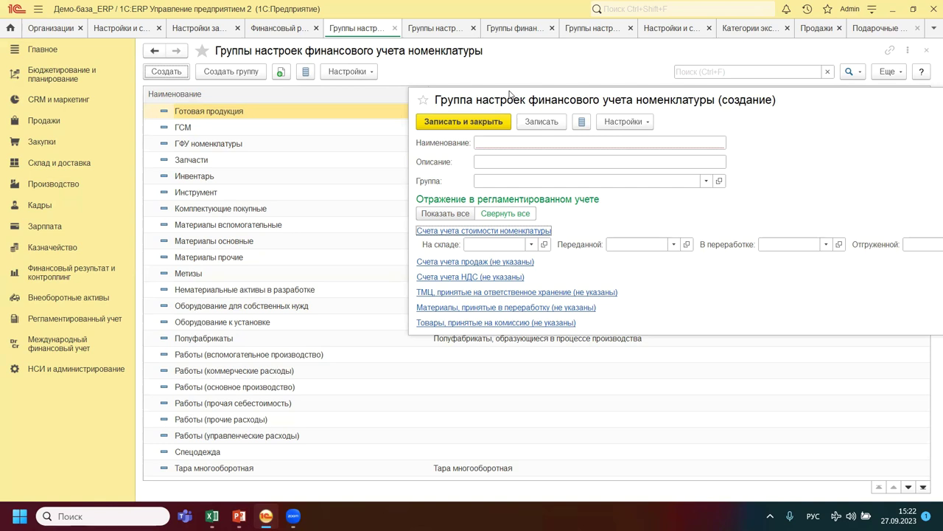
left_click_drag(508, 93, 277, 111)
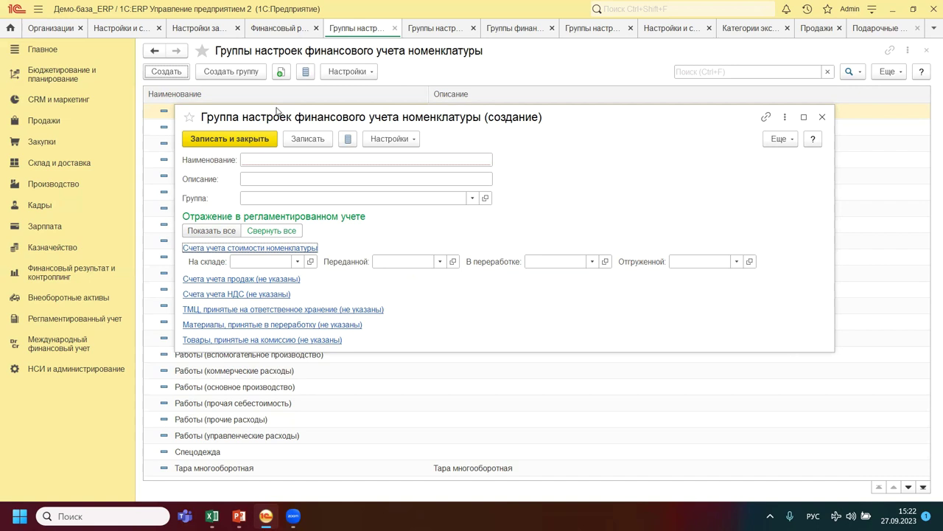
left_click_drag(276, 111, 445, 133)
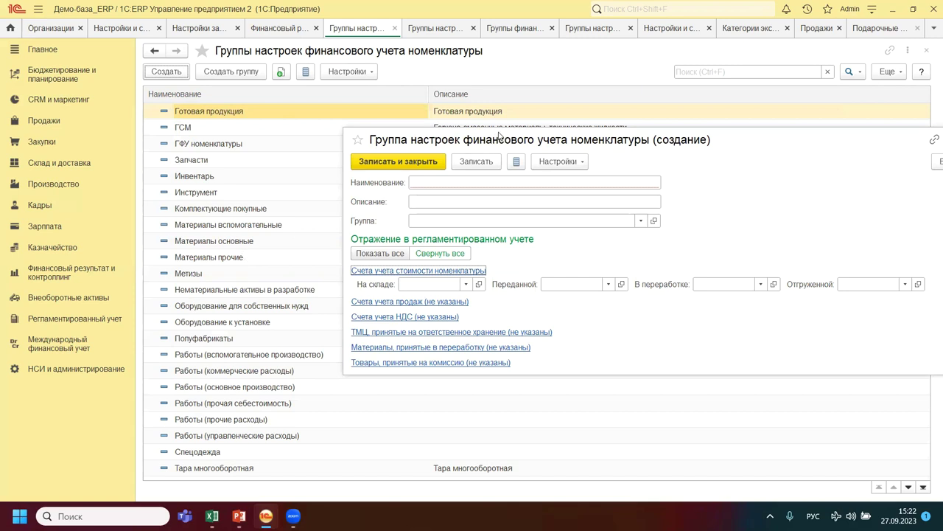
left_click_drag(499, 135, 435, 122)
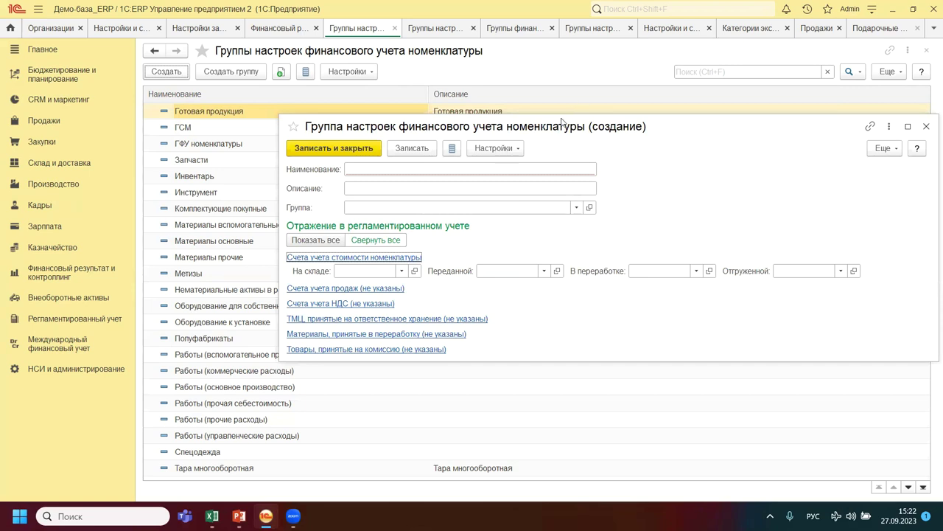
left_click_drag(562, 121, 499, 112)
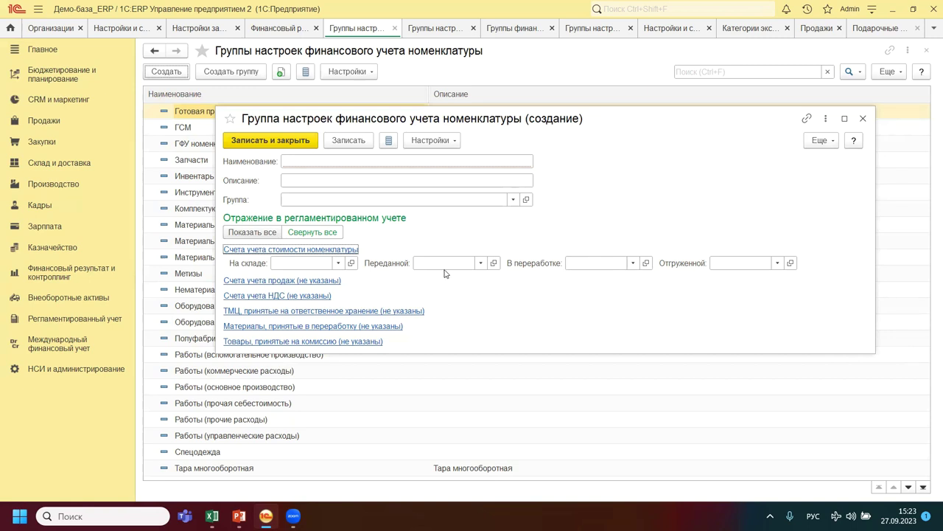
Review the accounts available for the Переданной cost account in the new group, closing the selection without choosing one.
left_click(480, 267)
left_click(480, 265)
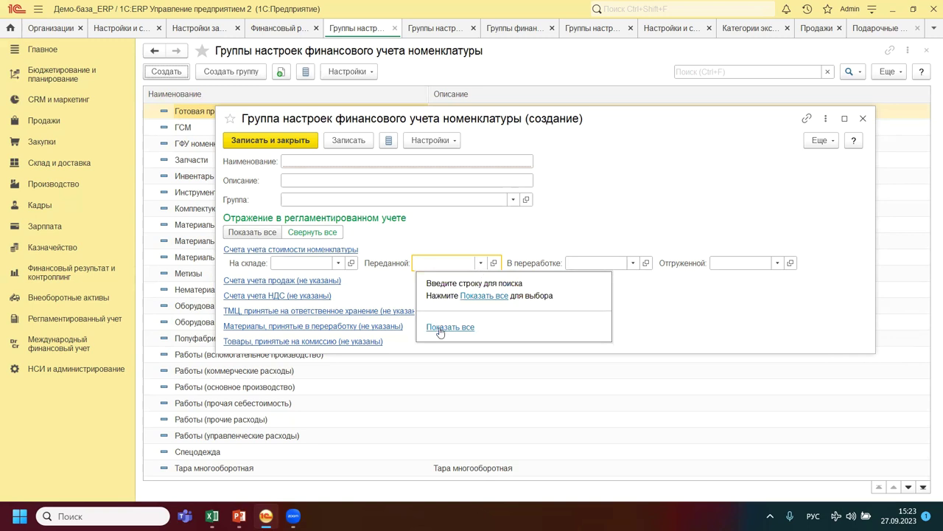
left_click(437, 327)
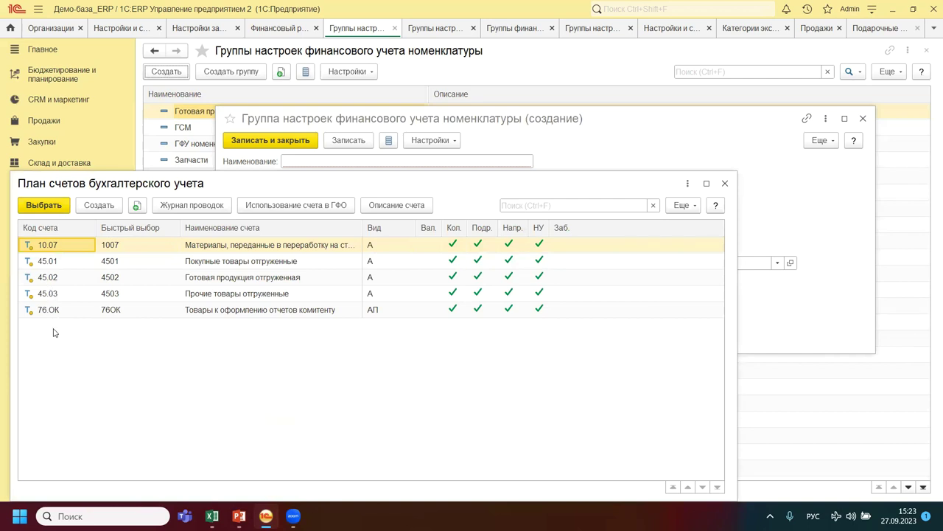
key("Escape")
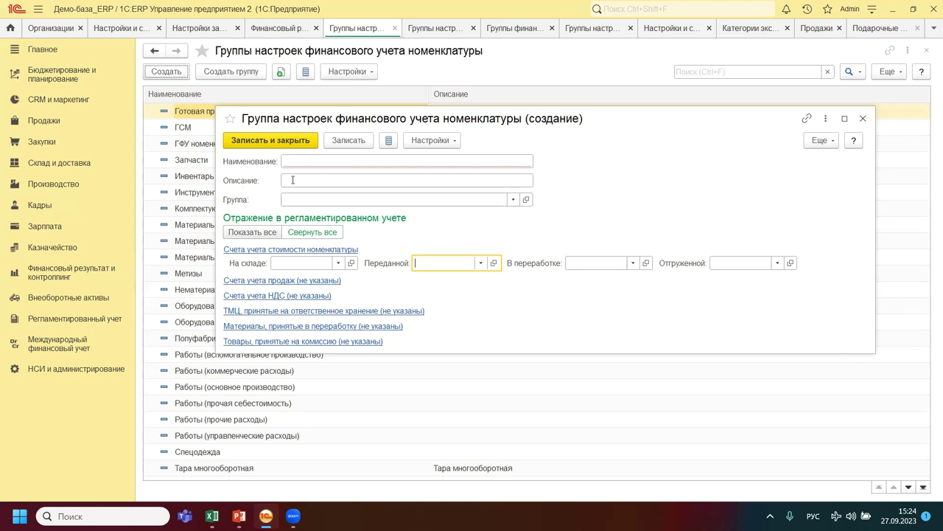
left_click(480, 262)
left_click(451, 327)
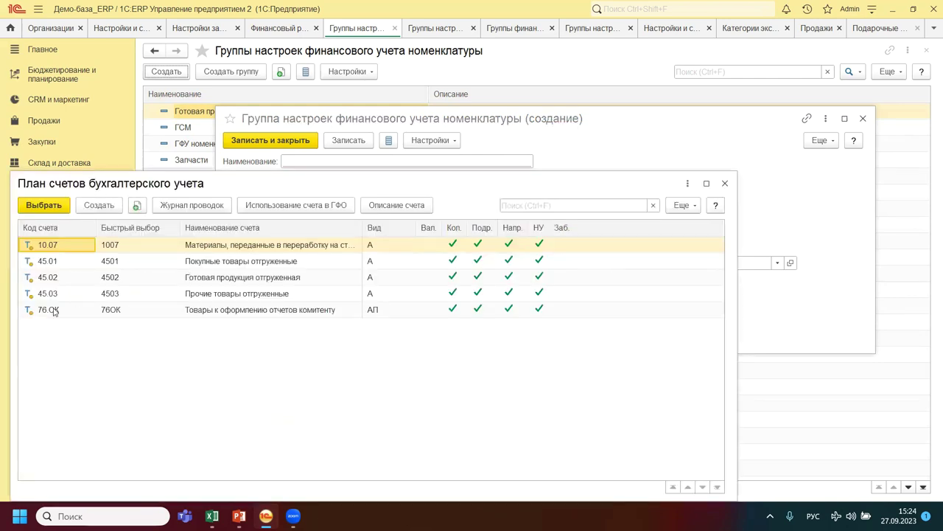
key("Escape")
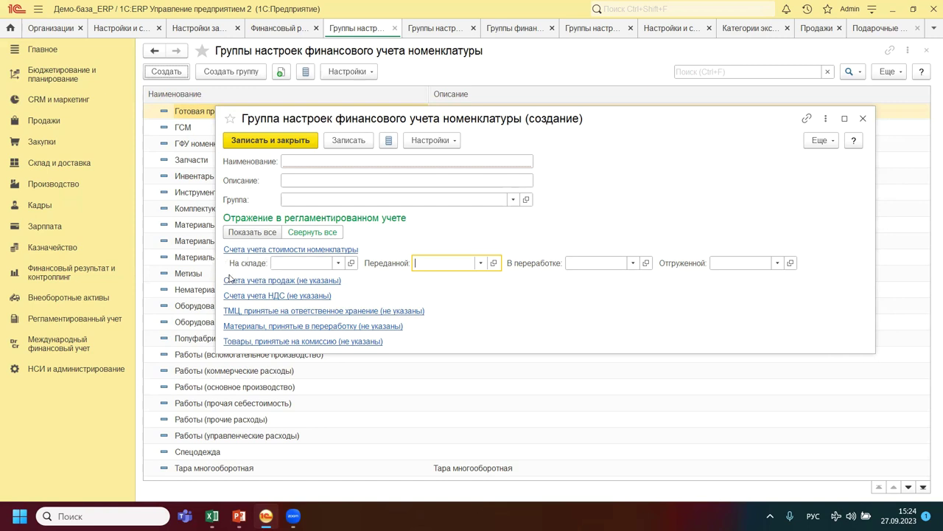
Review the full list of accounts available for На складе, and close the selection without choosing one.
left_click(339, 264)
left_click(308, 326)
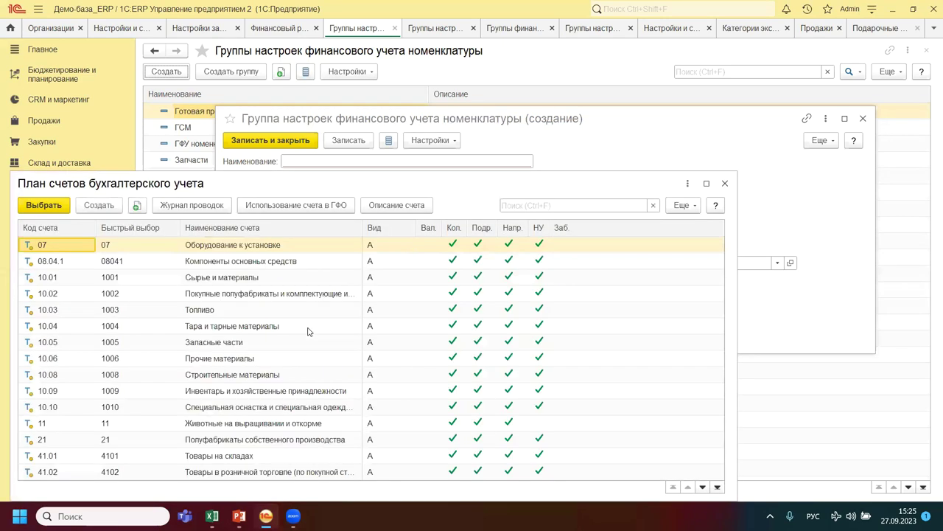
scroll(89, 270, "down", 2)
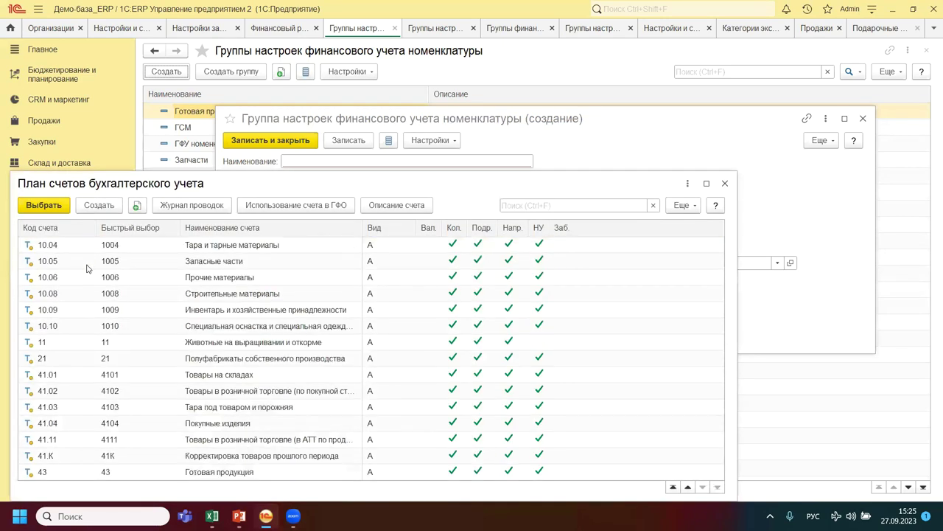
scroll(82, 464, "up", 2)
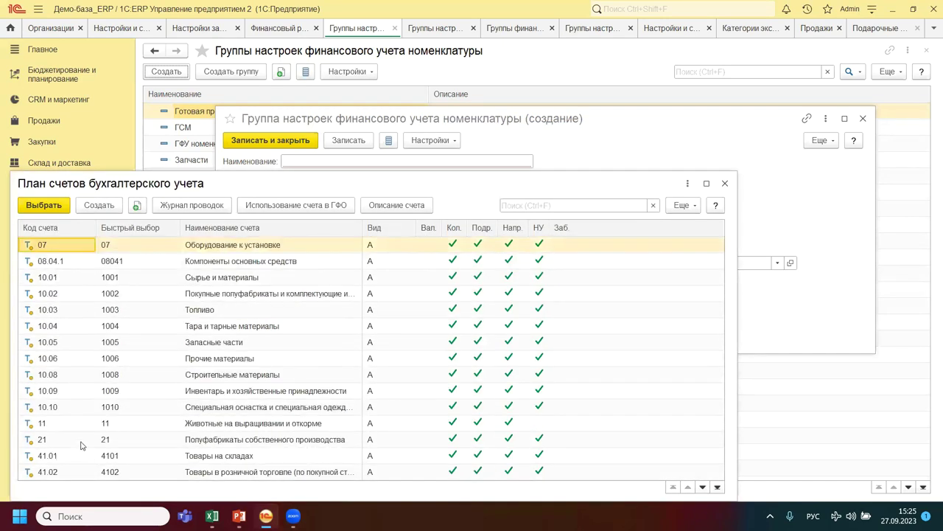
left_click(72, 264)
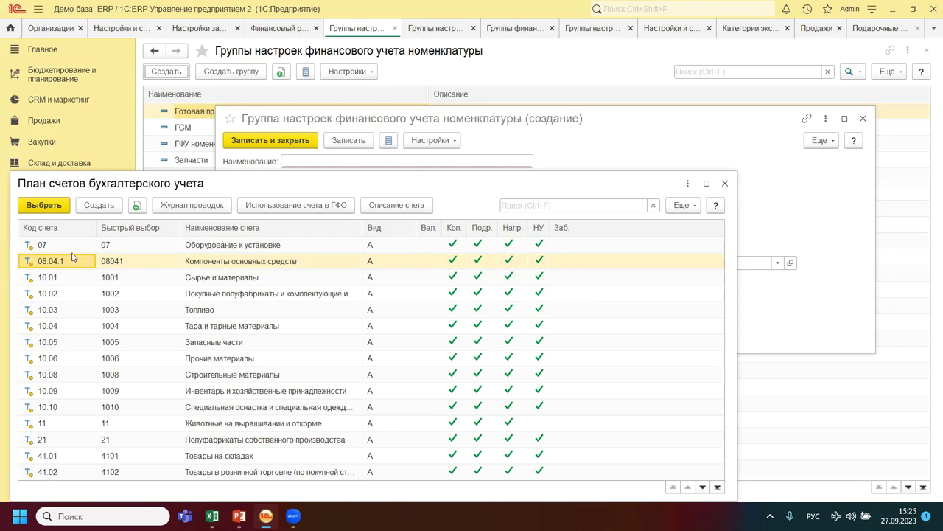
left_click(725, 184)
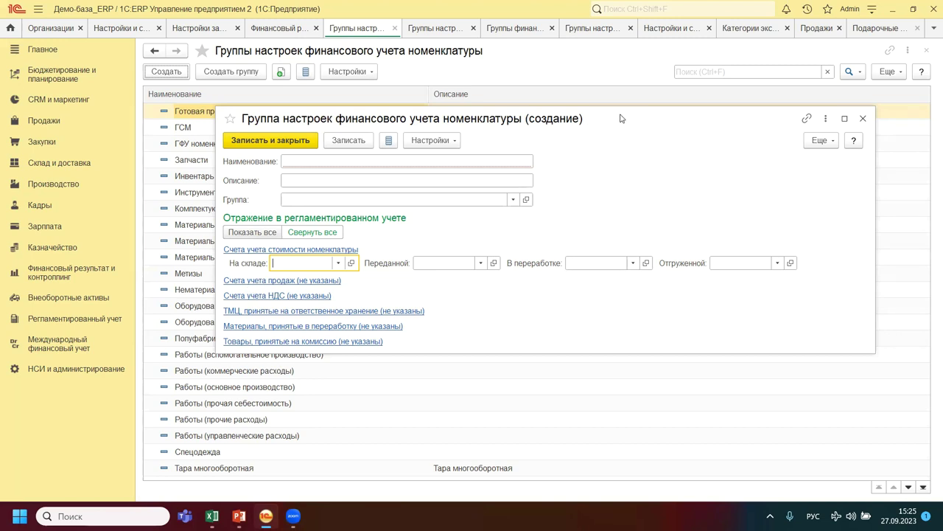
Expand Счета учета продаж and set the Выручки (ОСНО) account to 90.01.1.
left_click(206, 256)
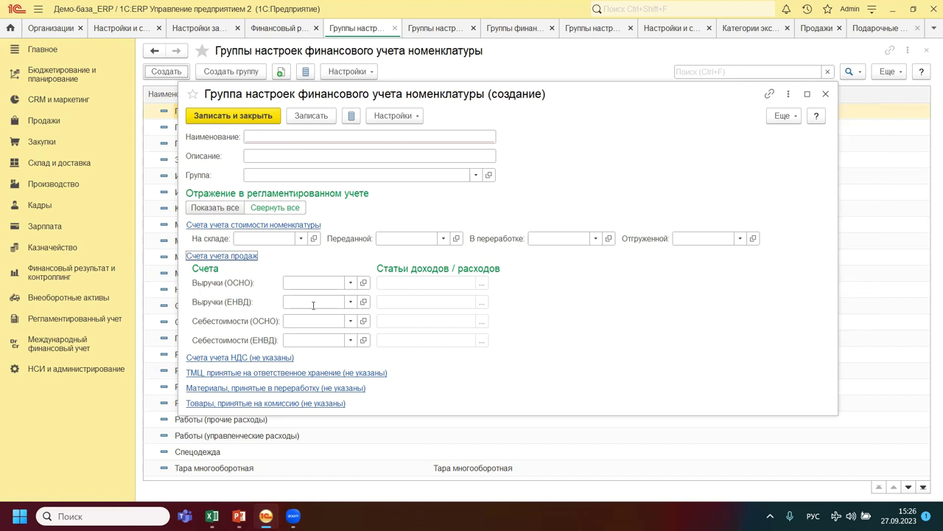
left_click(350, 282)
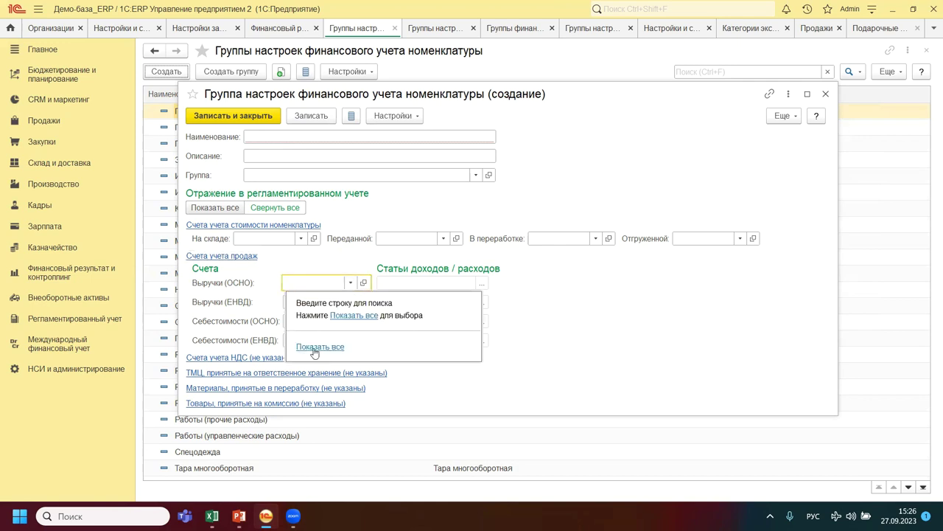
left_click(314, 348)
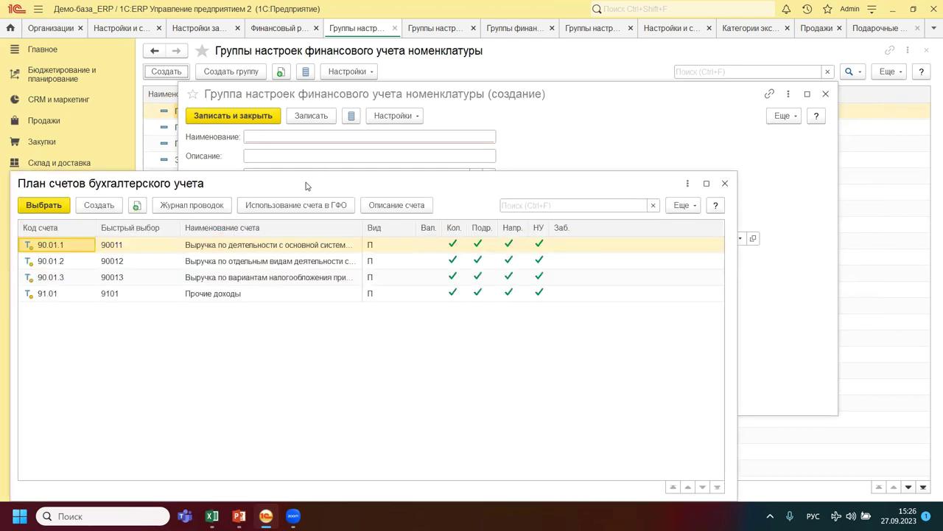
left_click_drag(307, 186, 701, 365)
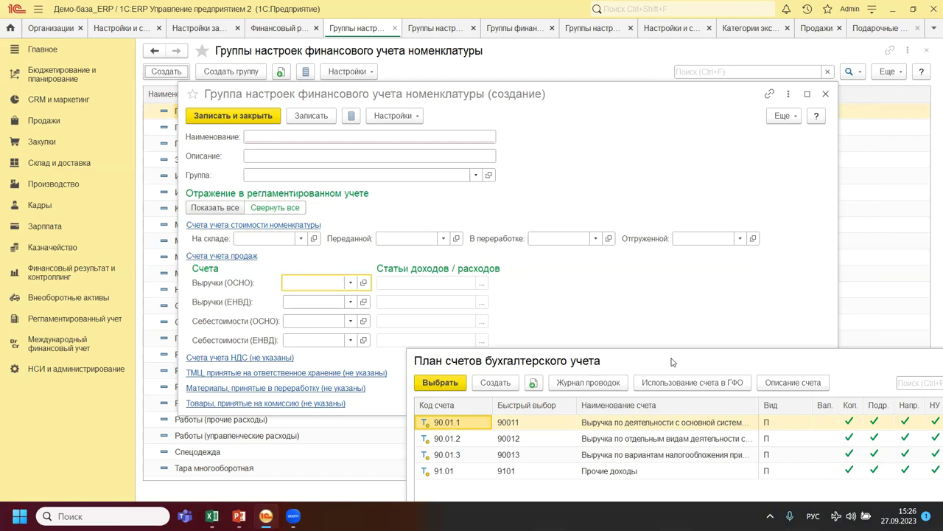
left_click_drag(672, 362, 594, 206)
left_click(363, 226)
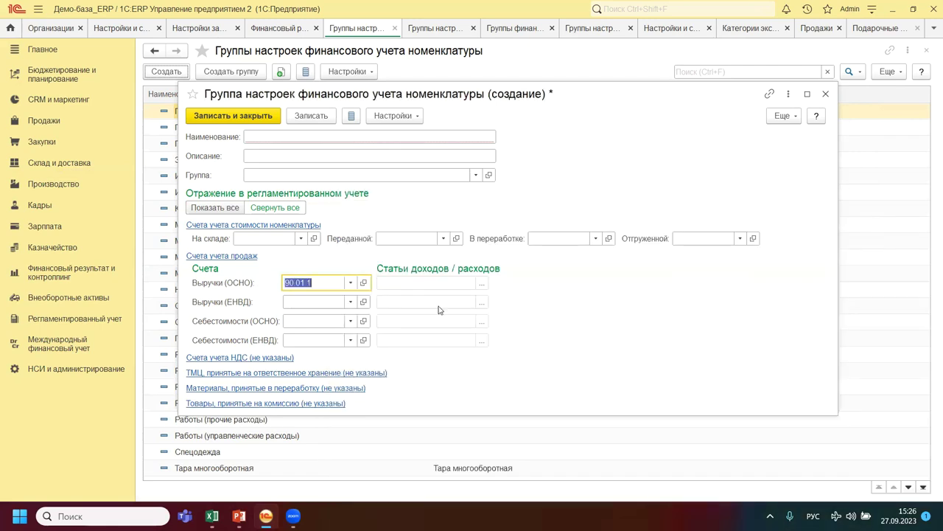
Change the Выручки (ОСНО) account to 91.01 Прочие доходы.
left_click(351, 283)
left_click(315, 327)
left_click(255, 293)
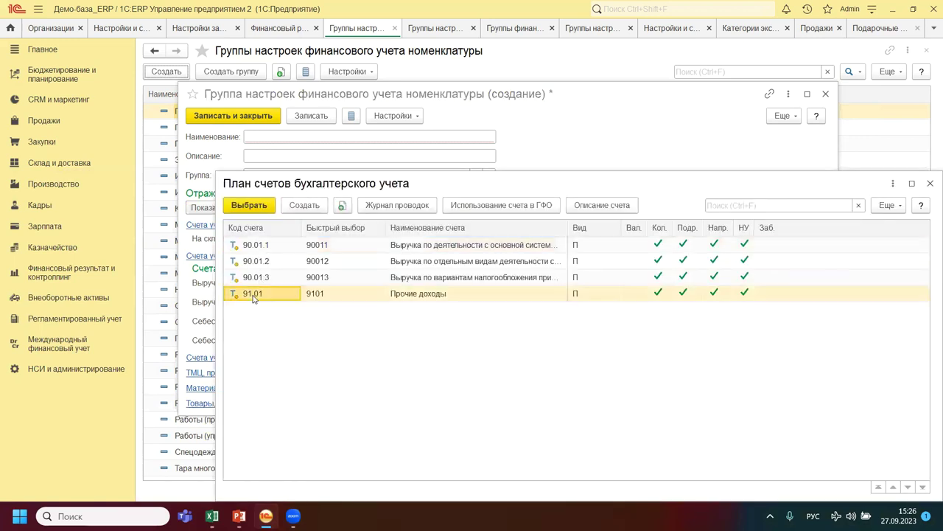
left_click(243, 205)
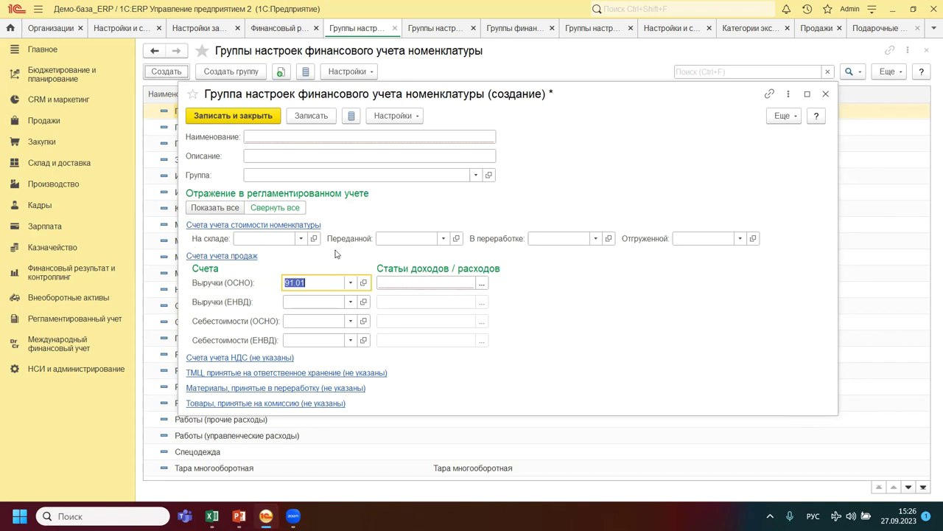
Clear the Выручки (ОСНО) account in the sales accounts section.
left_click(255, 237)
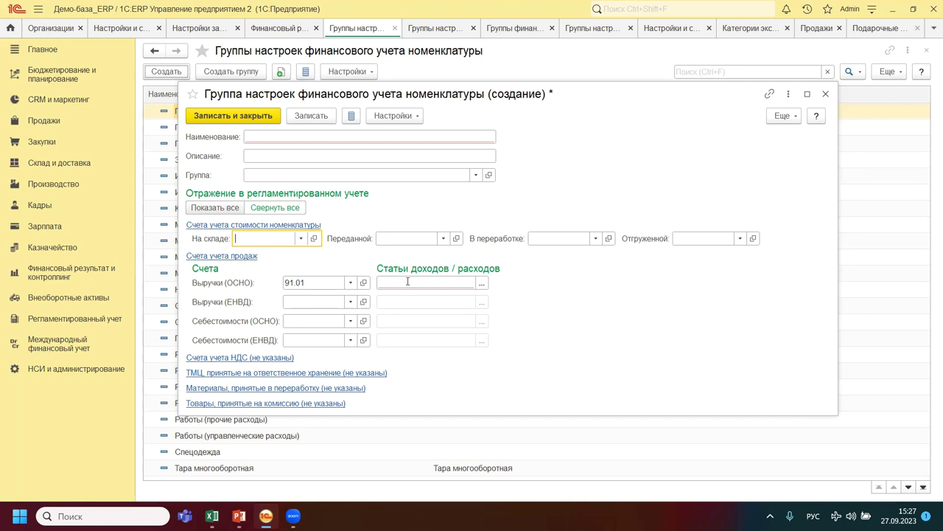
left_click(321, 283)
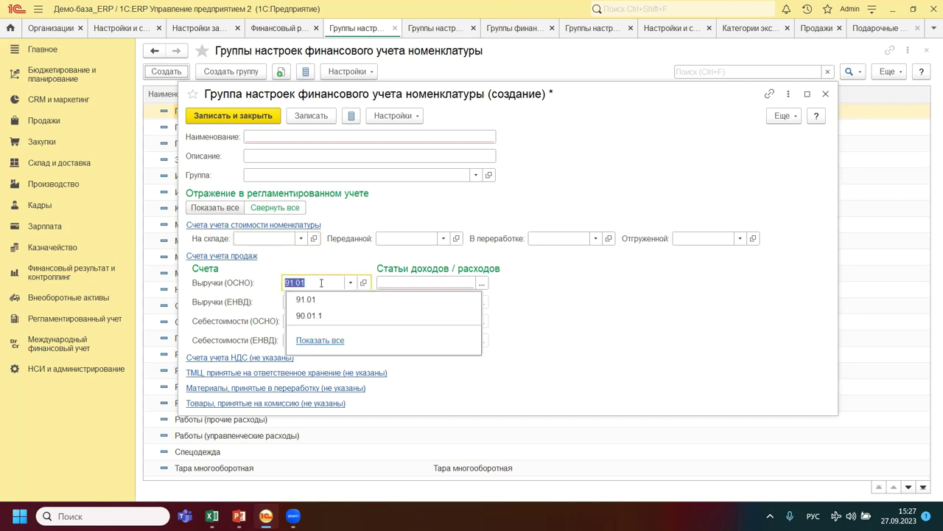
key("BackSpace")
key("Tab")
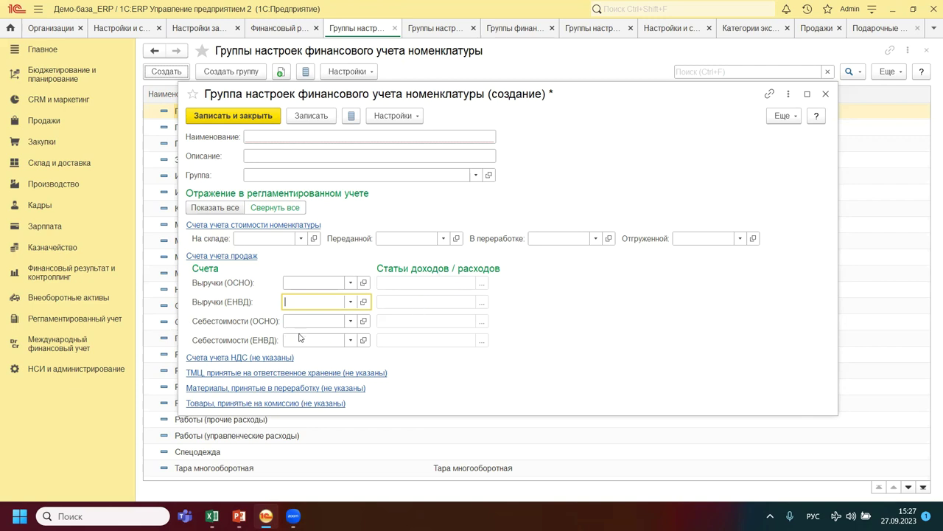
Set the Себестоимости (ОСНО) account to 90.02.1 in the sales accounts section.
left_click(352, 321)
left_click(308, 387)
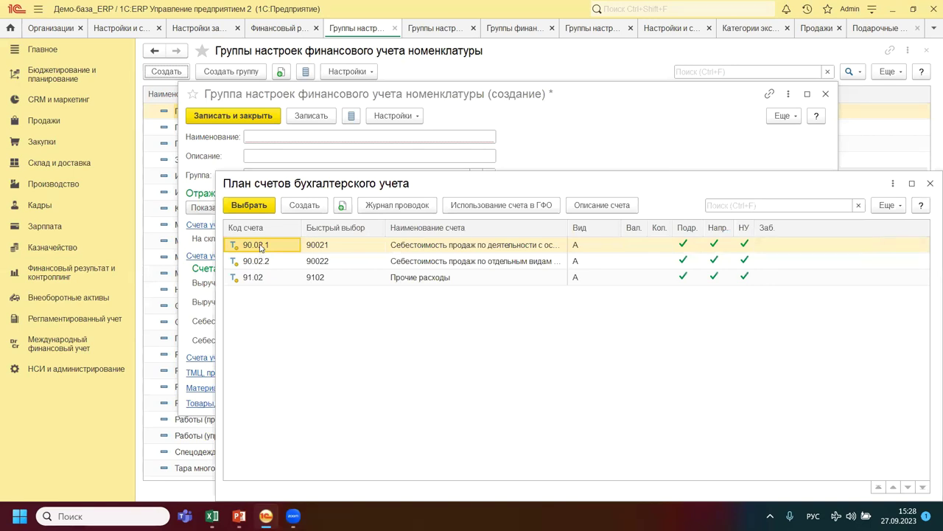
double_click(256, 244)
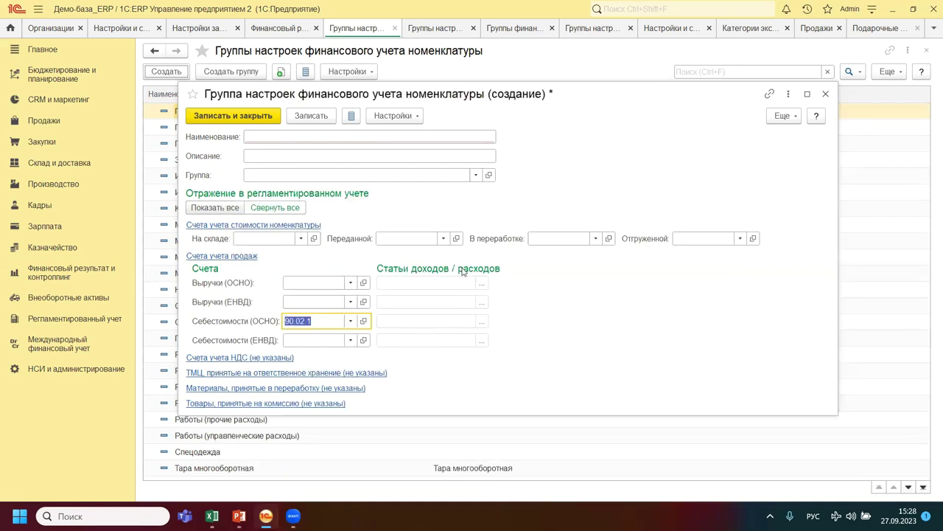
Change the Себестоимости (ОСНО) account to 91.02 Прочие расходы.
left_click(350, 321)
left_click(308, 365)
left_click(245, 280)
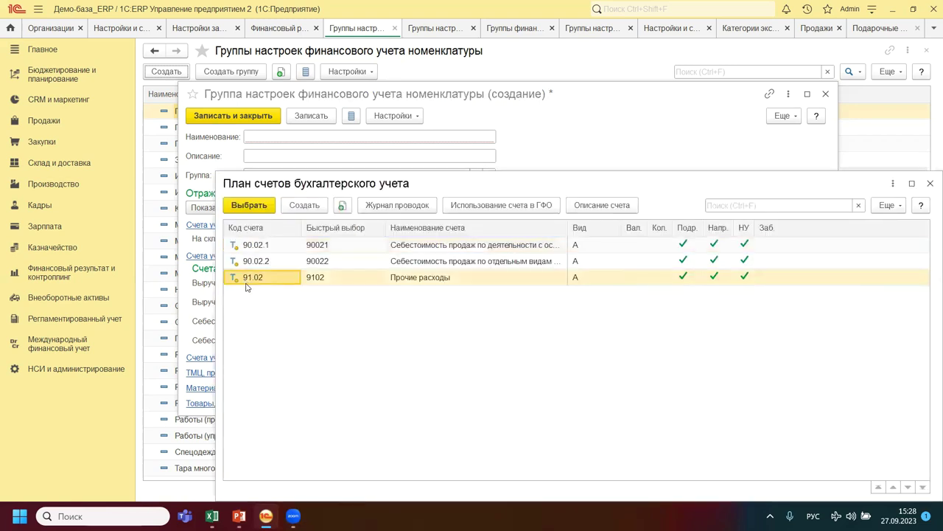
double_click(267, 286)
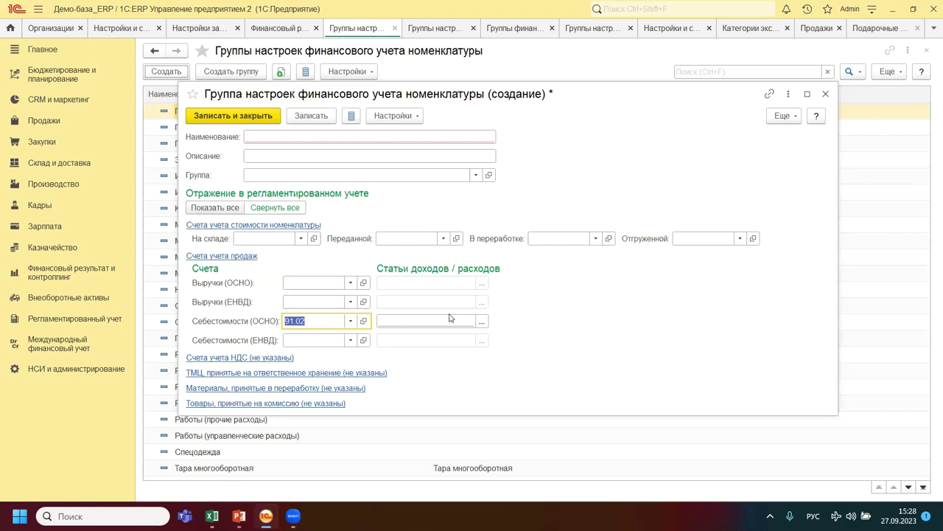
Expand Счета учета НДС and set the При продаже account to 91.02 Прочие расходы.
left_click(227, 358)
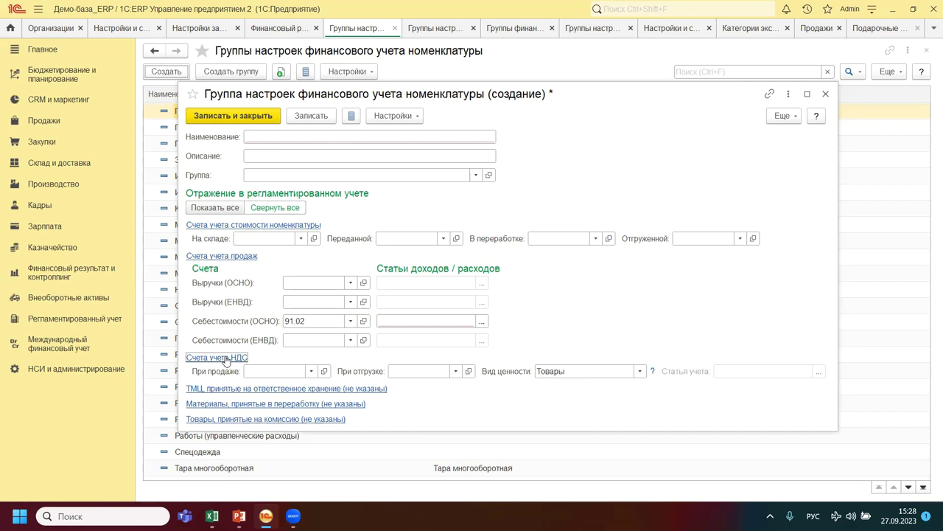
left_click(310, 372)
left_click(275, 436)
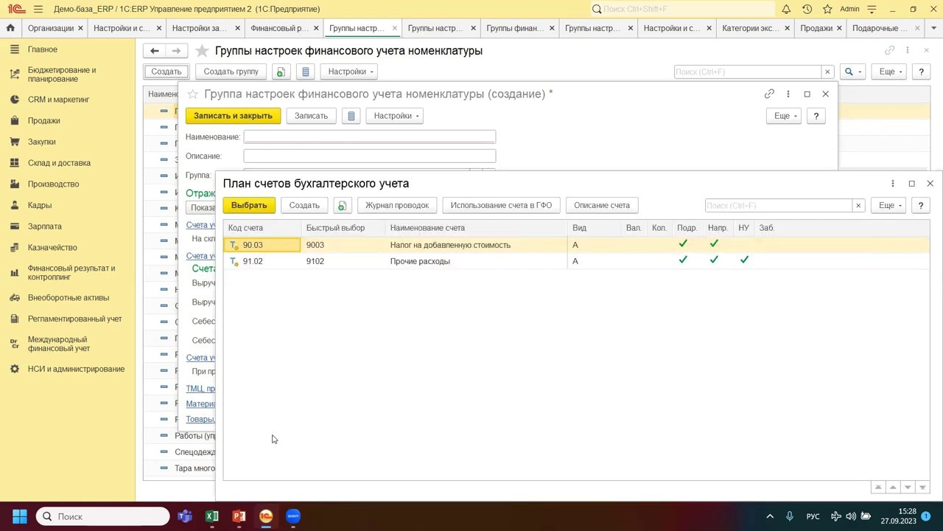
left_click(262, 262)
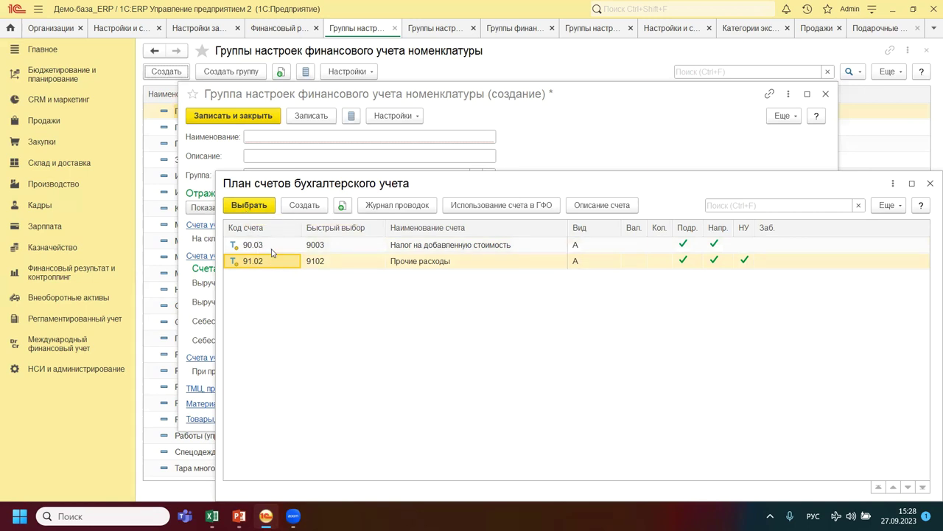
left_click(258, 206)
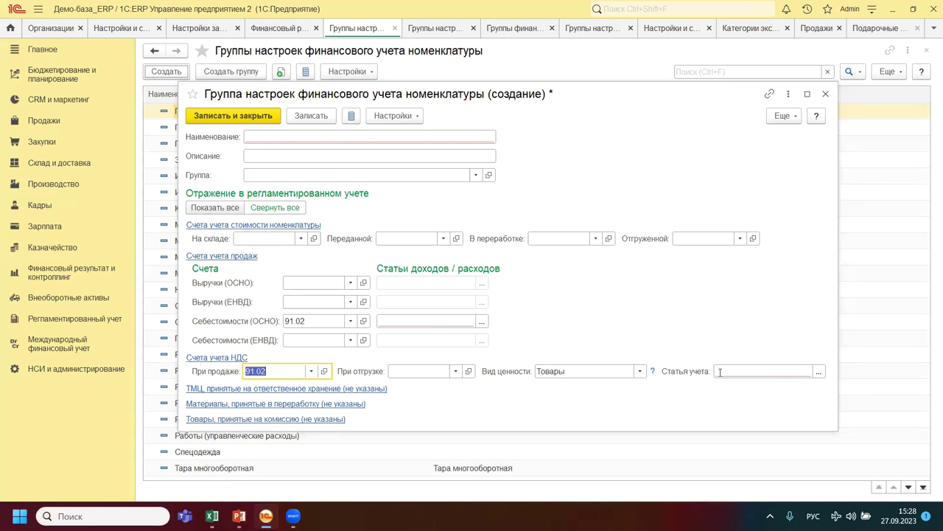
Clear the При продаже VAT account and set it to 90.03 Налог на добавленную стоимость instead.
key("BackSpace")
key("Tab")
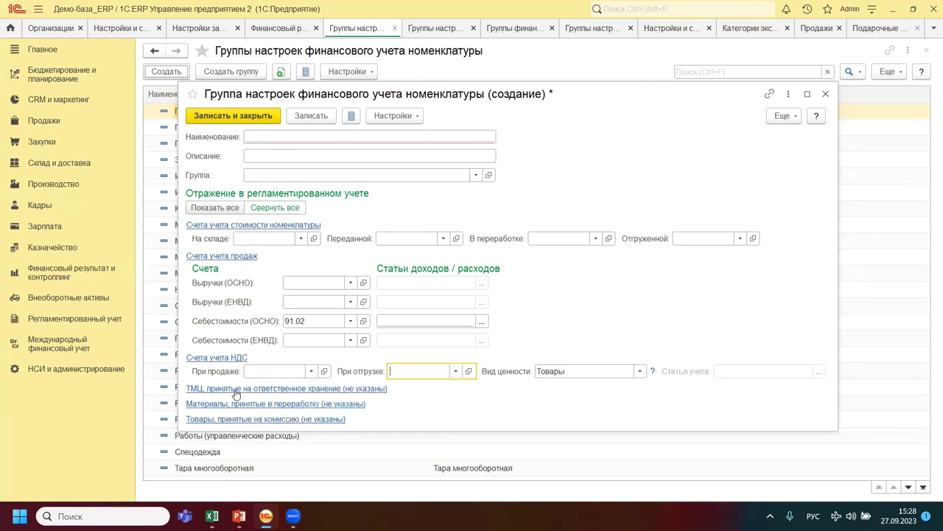
left_click(311, 371)
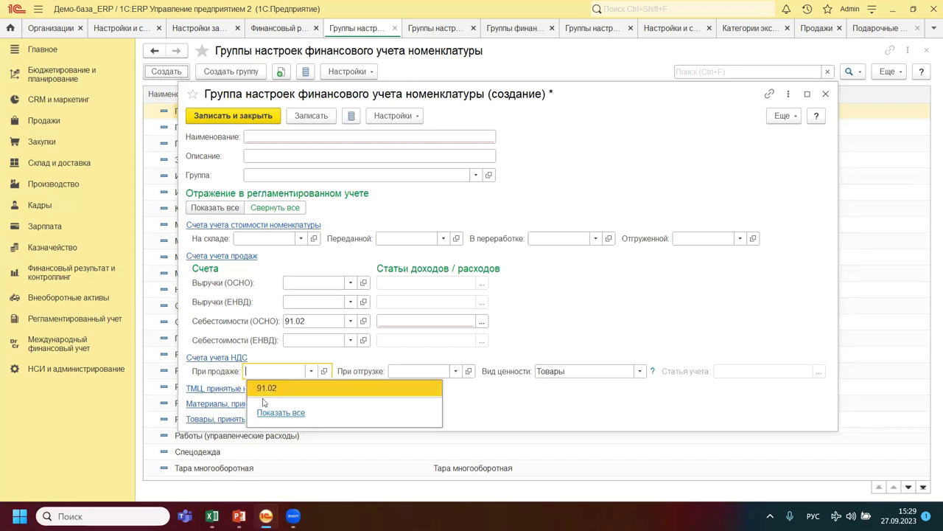
left_click(280, 412)
double_click(251, 244)
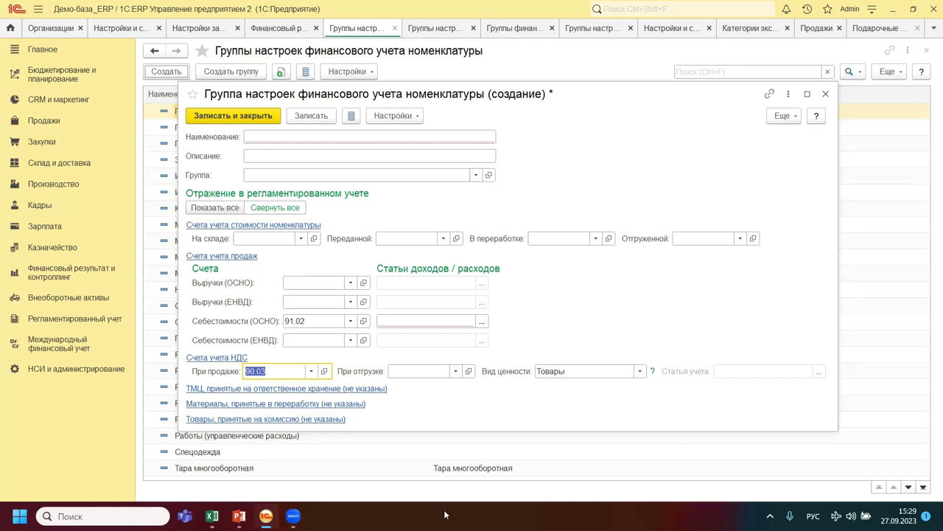
View the VAT accounts available for При отгрузке, and close the selection without choosing one.
left_click(455, 371)
left_click(429, 436)
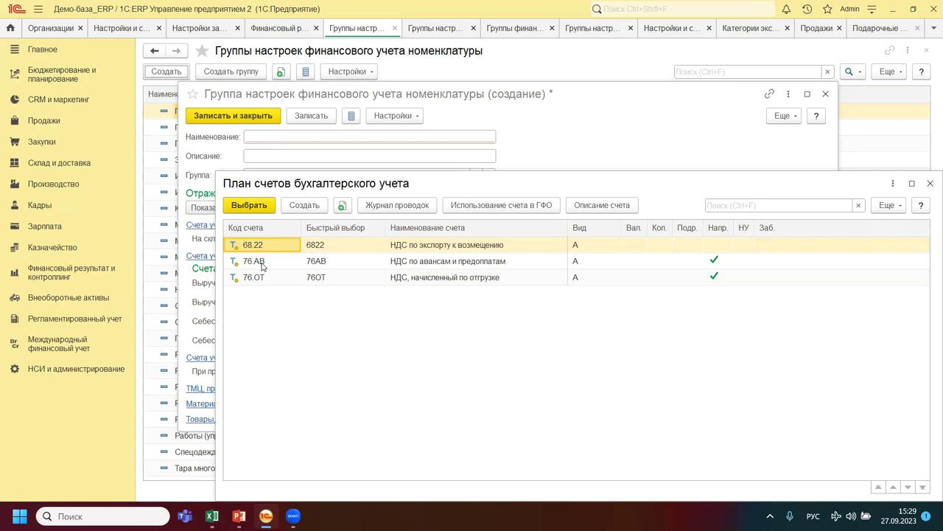
key("Escape")
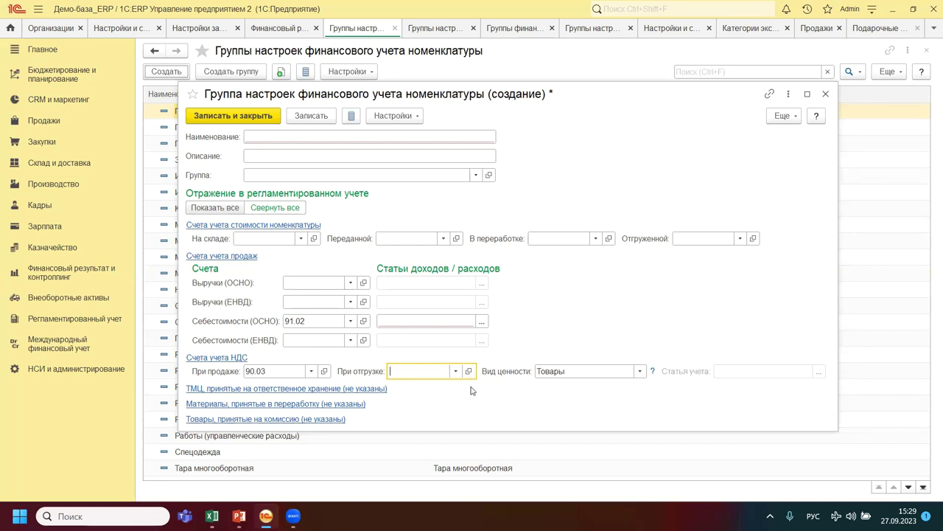
Set the На складе cost account to 10.01 Сырье и материалы.
left_click(301, 241)
left_click(269, 302)
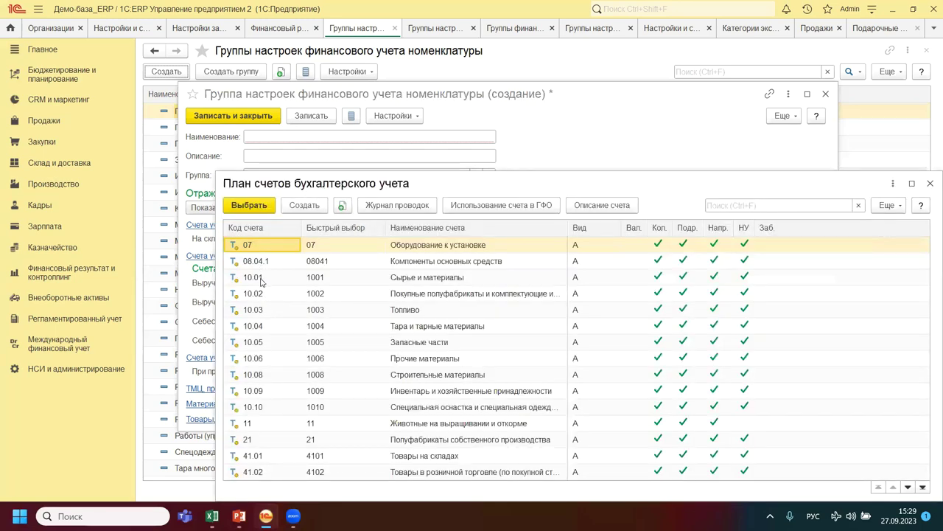
double_click(264, 278)
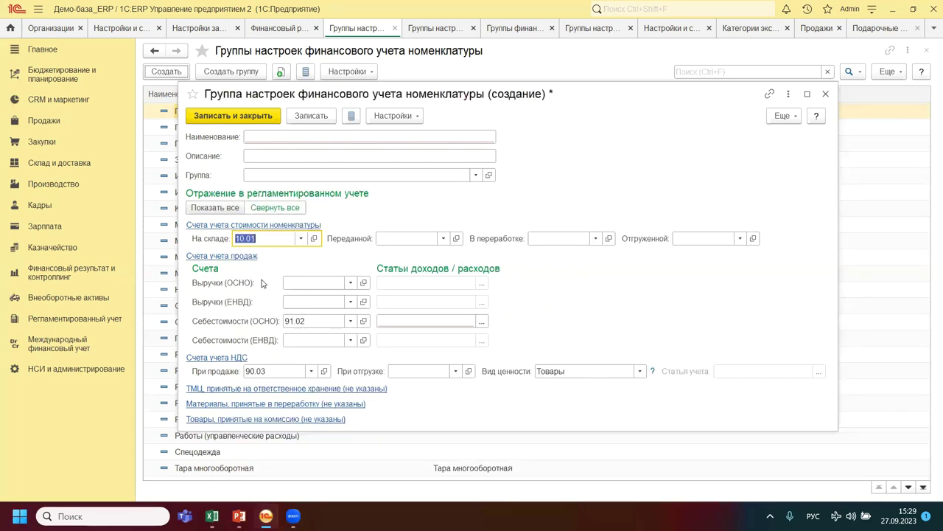
Set the Выручки (ОСНО) sales account to 90.01.1 and choose Товары as the Вид ценности for VAT.
left_click(351, 282)
left_click(318, 317)
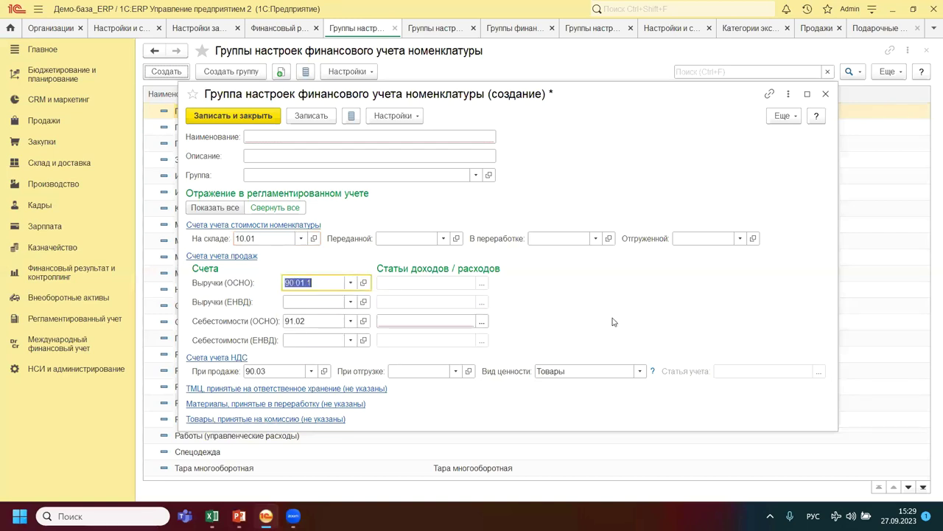
left_click(640, 372)
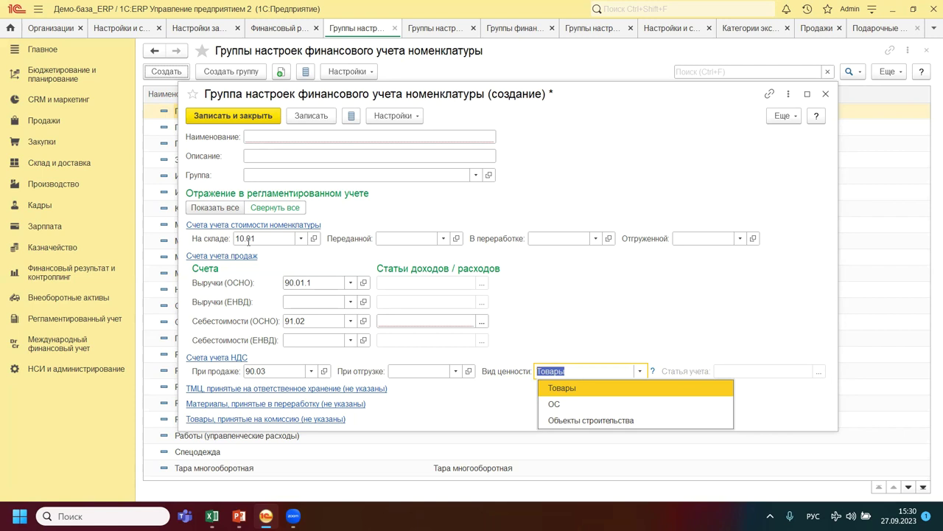
left_click(582, 390)
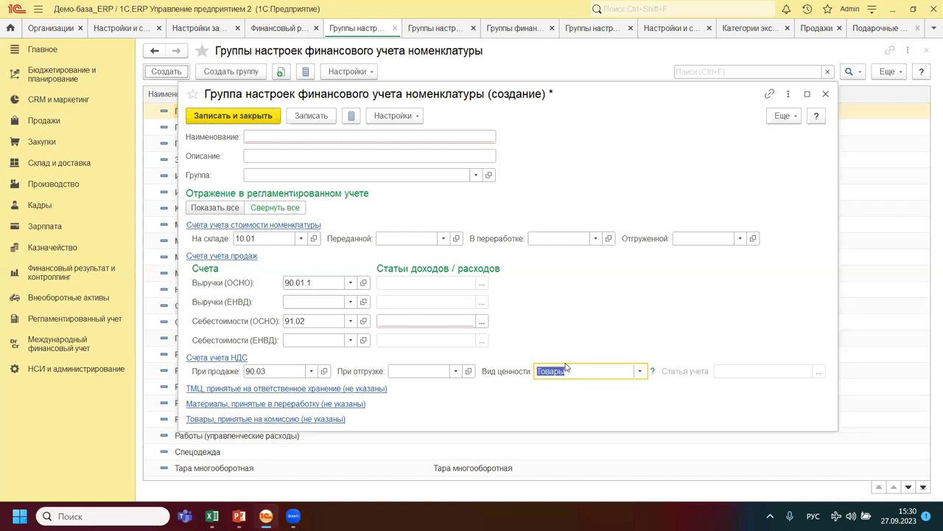
Change the Вид ценности to ОС and afterwards replace it with Объекты строительства.
left_click(640, 371)
left_click(599, 405)
left_click(639, 371)
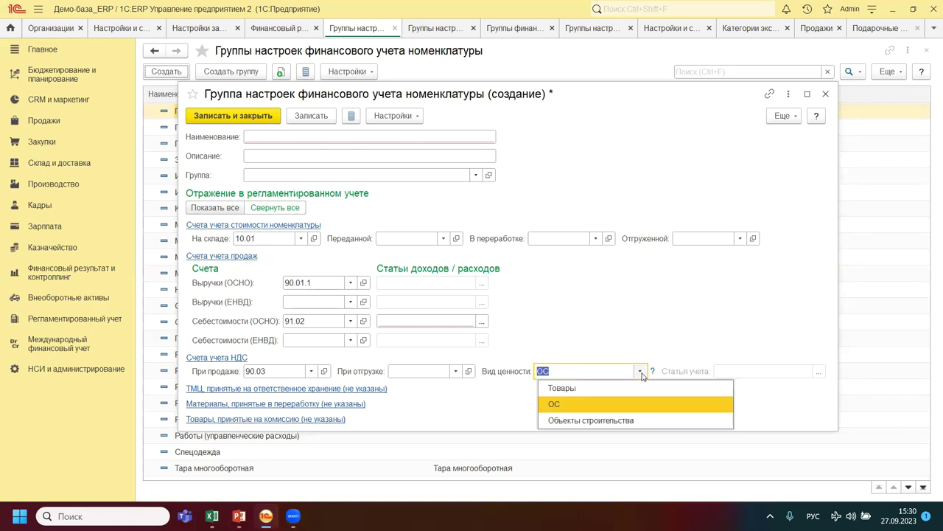
left_click(613, 421)
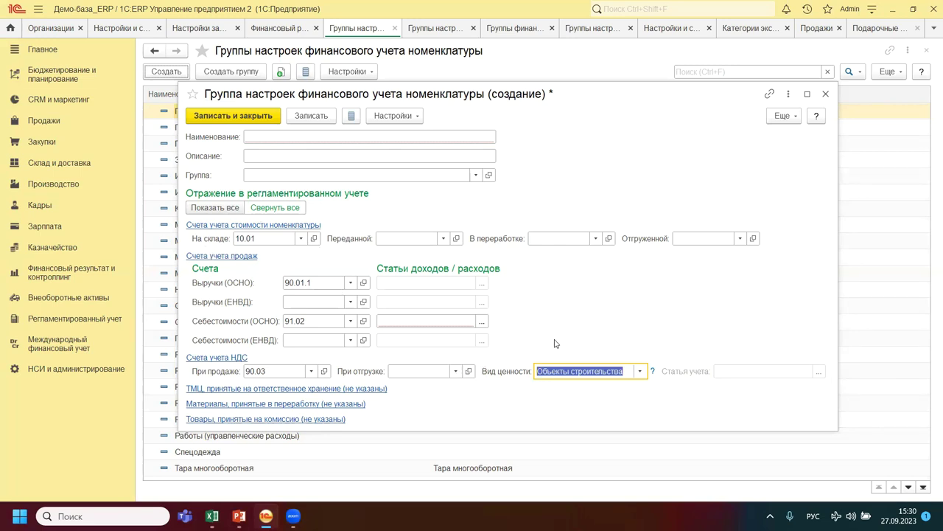
left_click(640, 372)
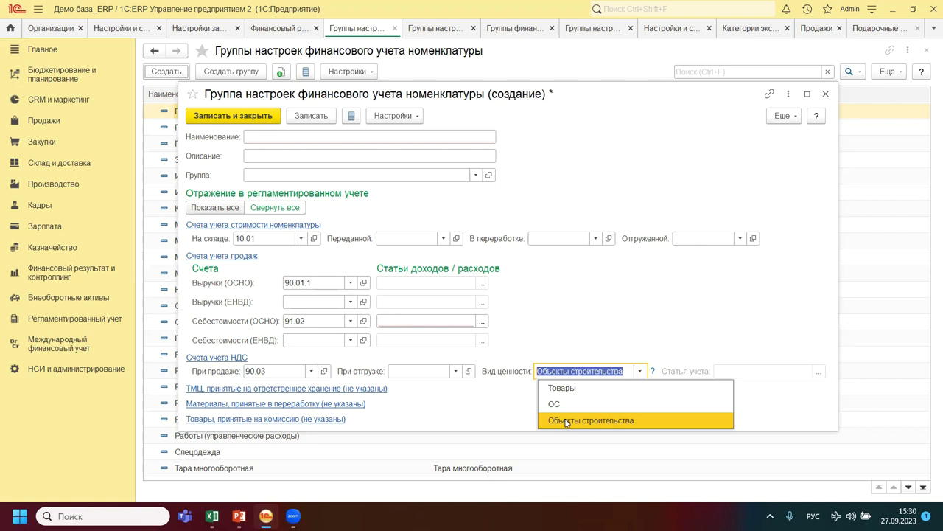
left_click(619, 327)
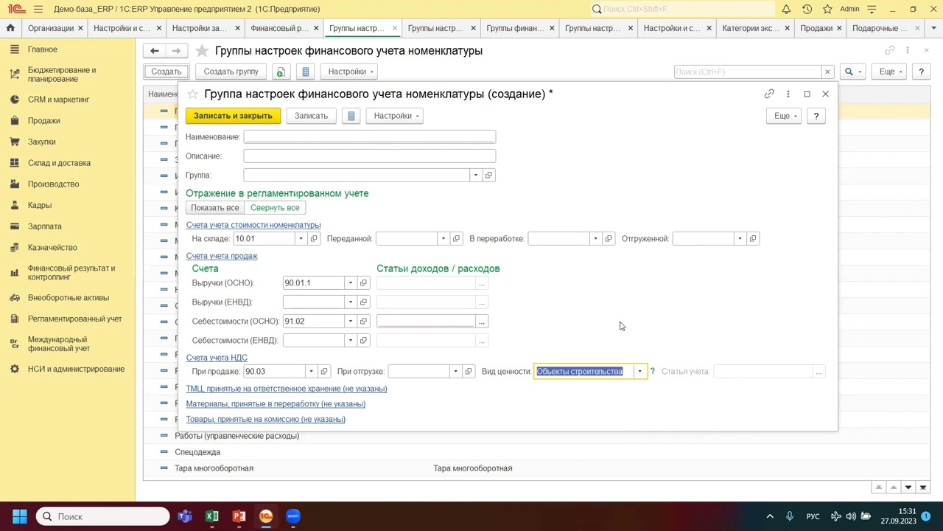
Close the new financial accounting group without saving the changes.
left_click(826, 94)
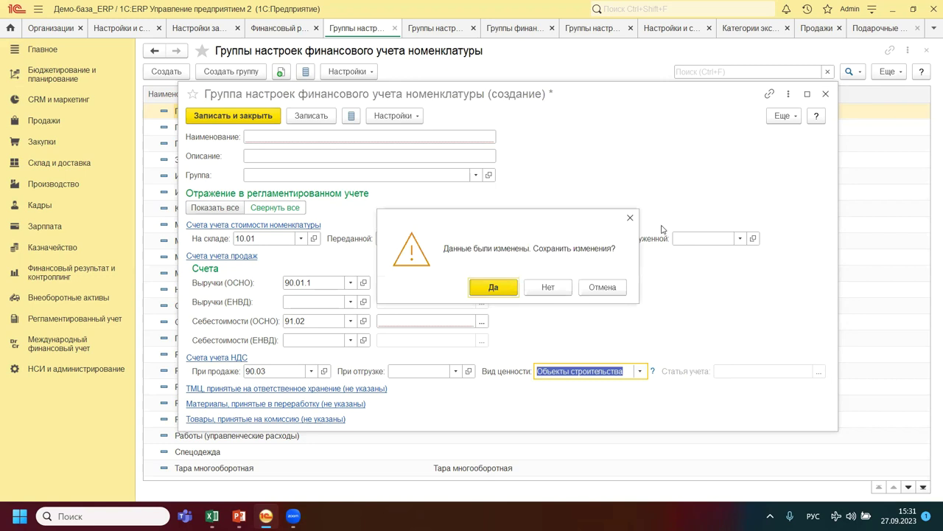
left_click(558, 291)
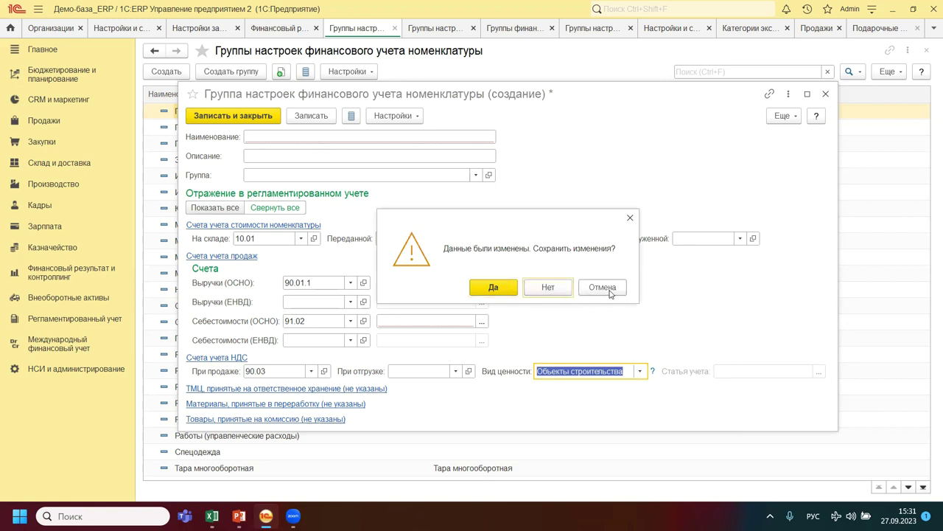
left_click(613, 293)
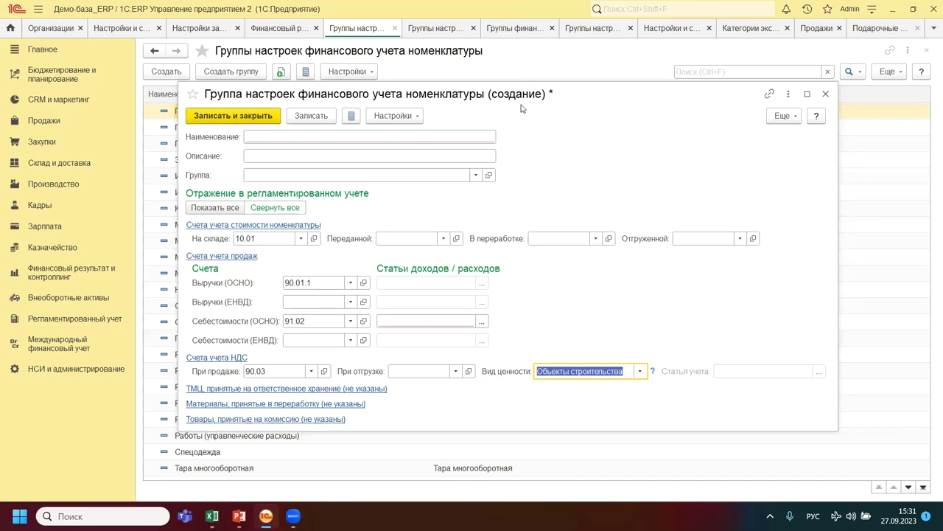
left_click(826, 94)
left_click(548, 287)
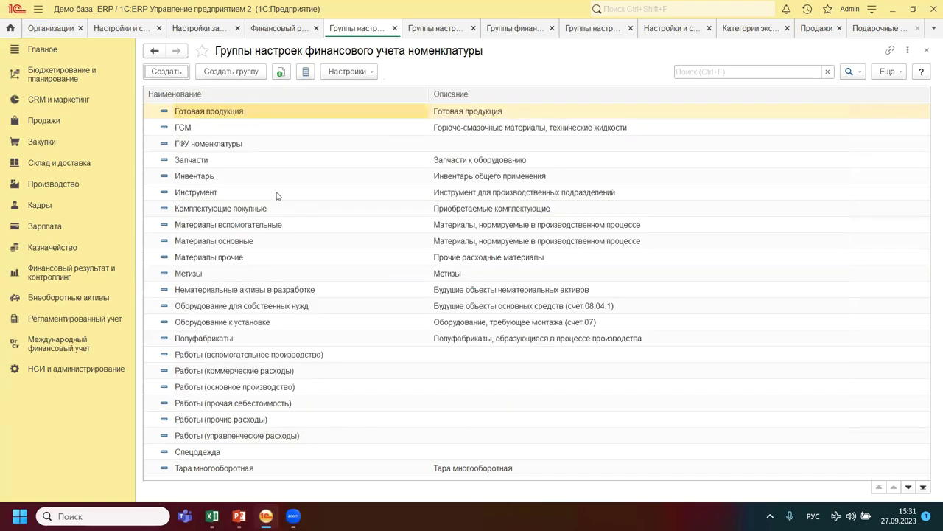
View the account exceptions by organization and warehouse for the Готовая продукция group, including a blank exception entry, and discard it.
double_click(221, 112)
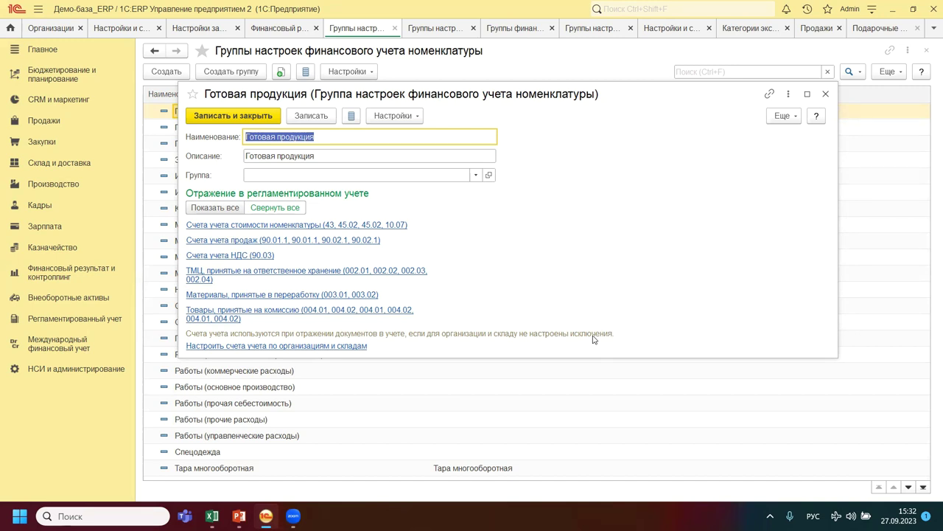
left_click(216, 346)
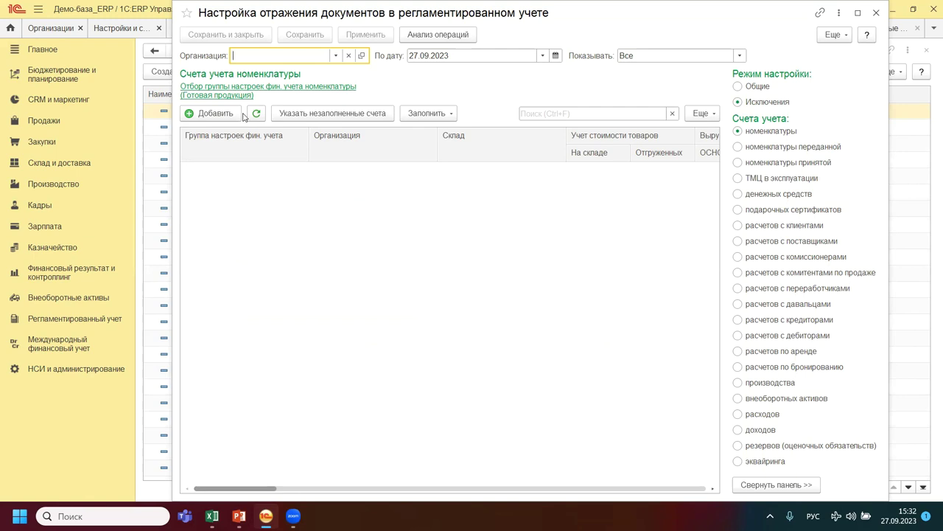
left_click(213, 113)
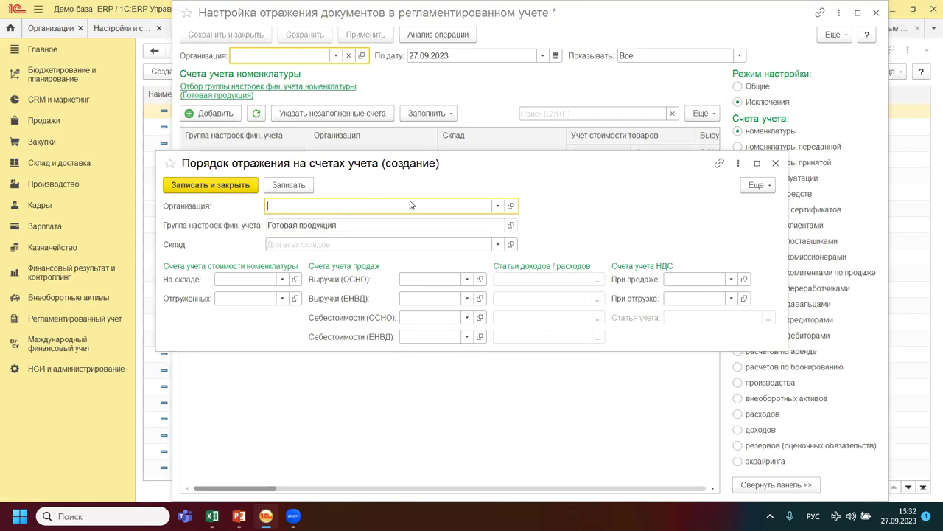
left_click(354, 244)
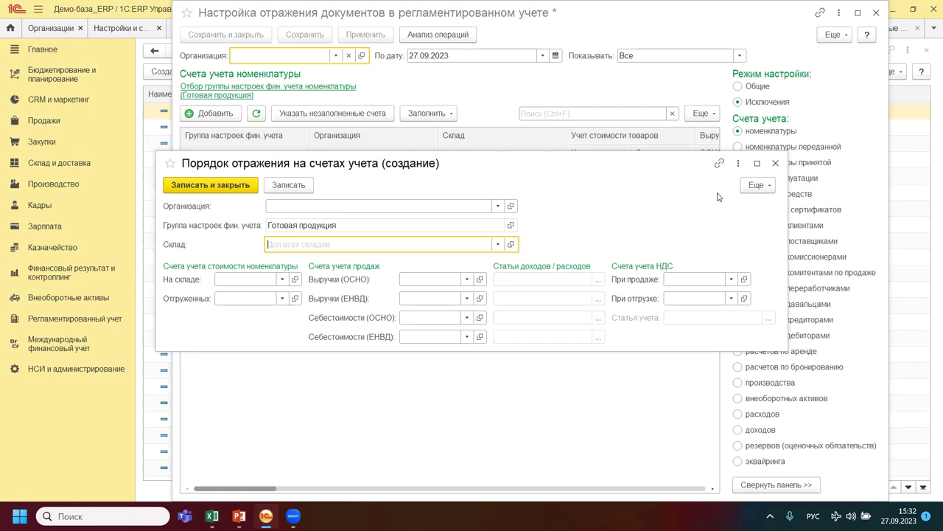
left_click(775, 164)
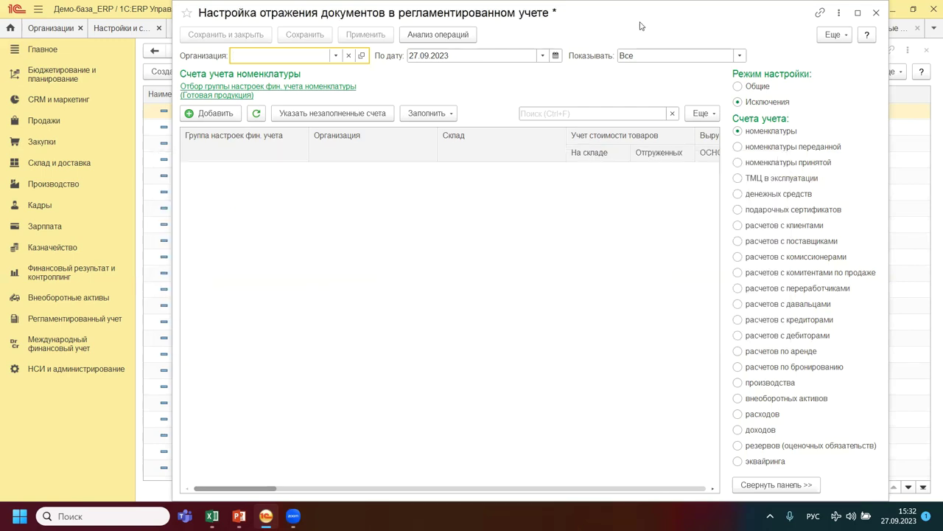
left_click(852, 59)
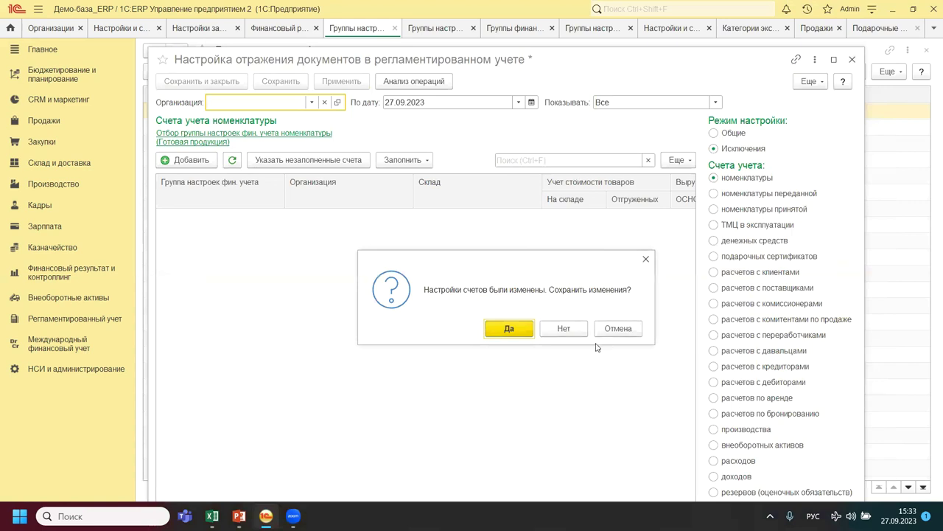
left_click(564, 328)
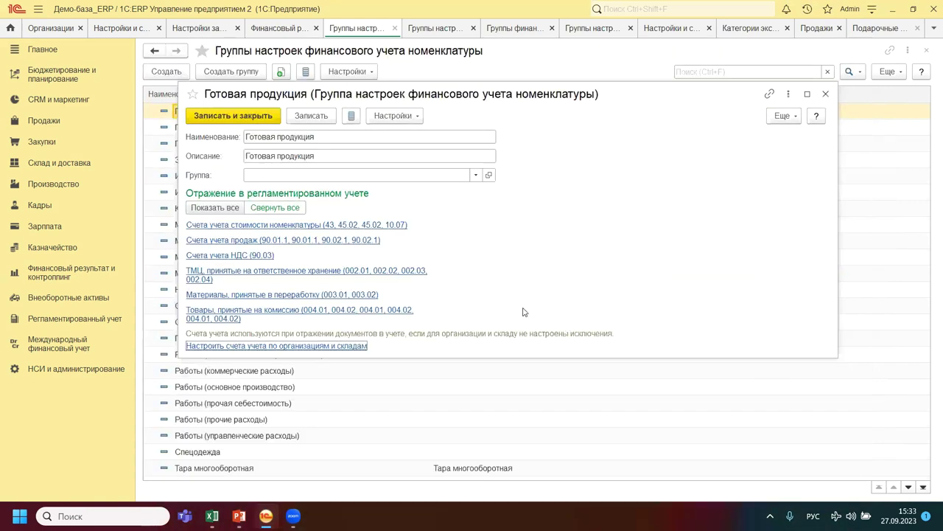
Examine the cost accounts, VAT accounts and exceptions of the Готовая продукция group, and close its card.
left_click(234, 225)
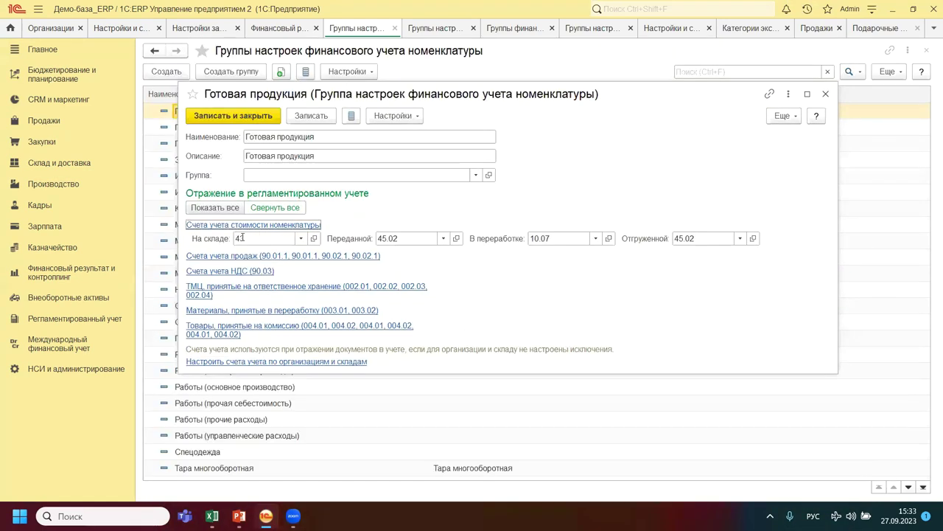
left_click(234, 271)
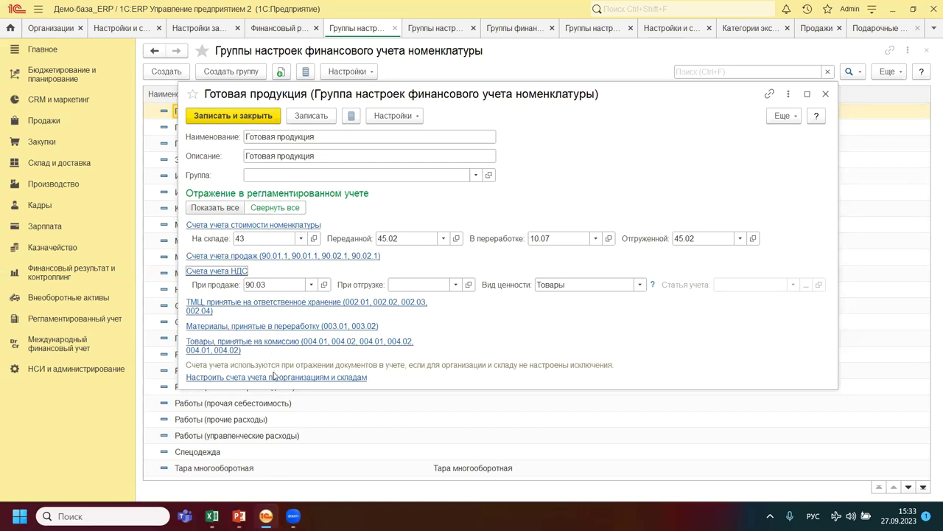
left_click(271, 377)
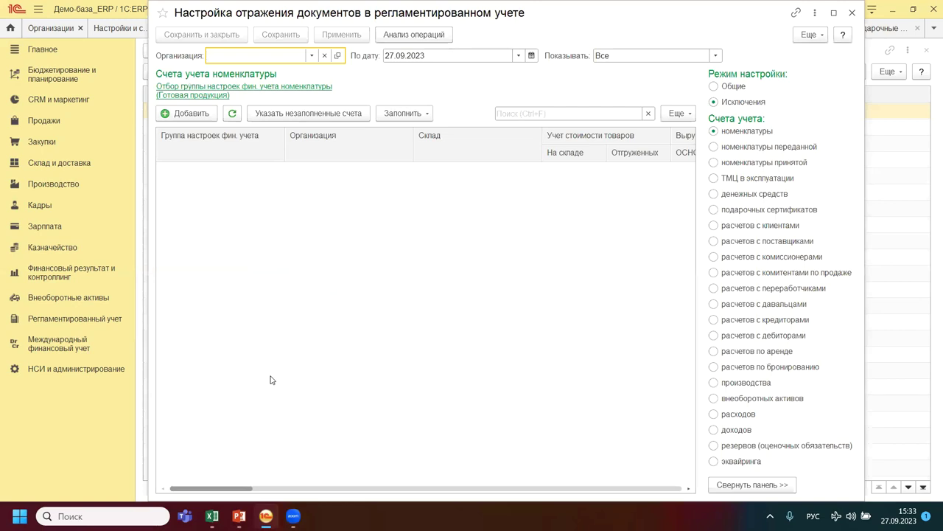
key("Escape")
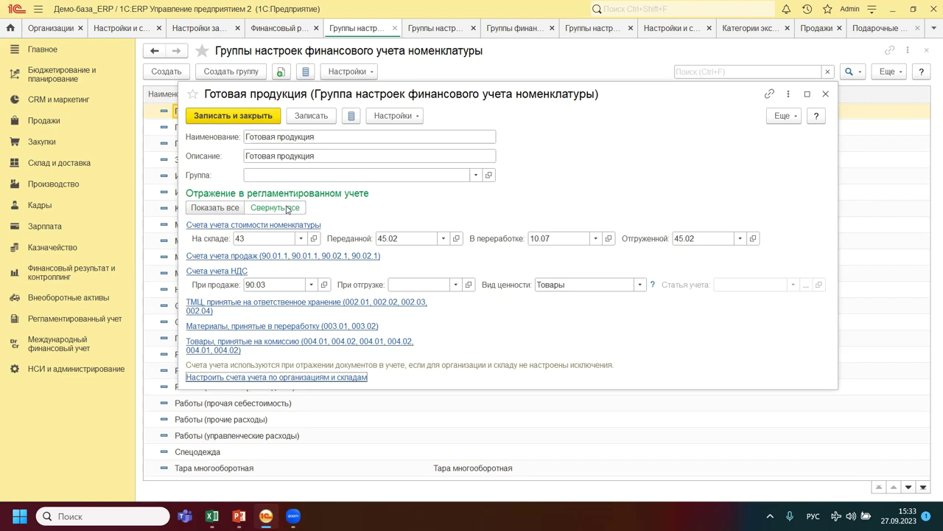
key("Escape")
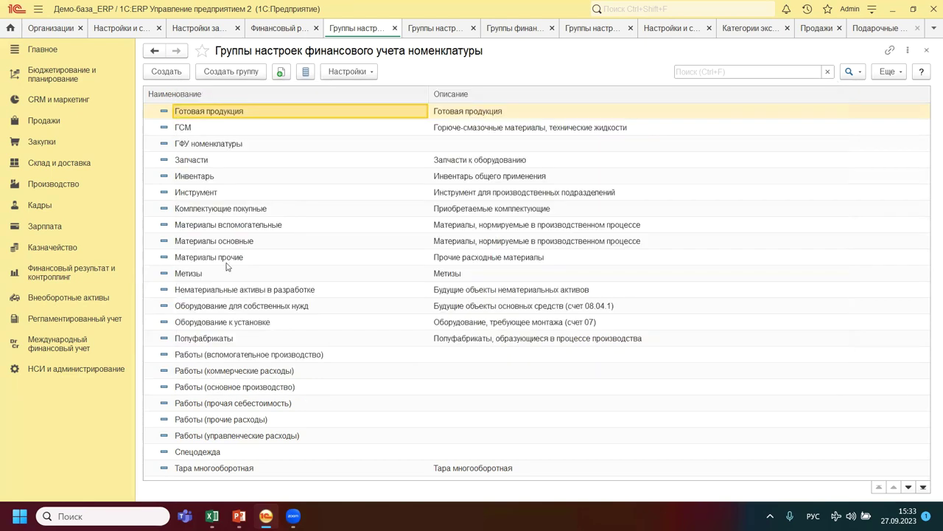
Open the Запасы settings in the accounting policy (бухгалтерский учет) of the organization Андромеда Плюс.
left_click(76, 369)
left_click(194, 256)
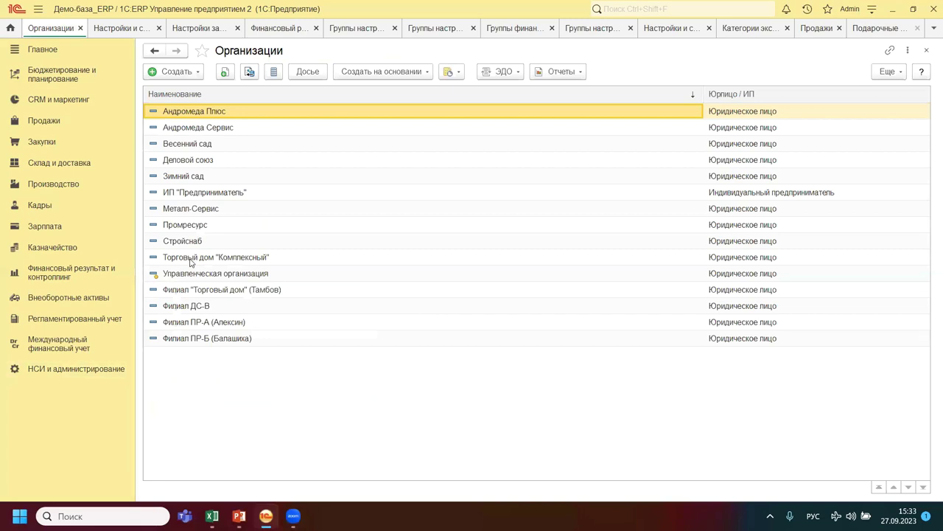
double_click(190, 111)
left_click(442, 127)
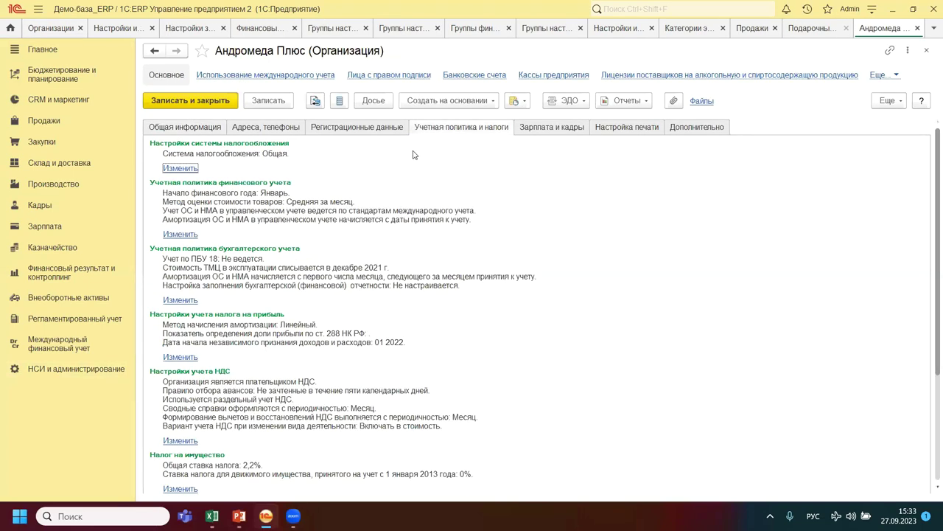
left_click(179, 300)
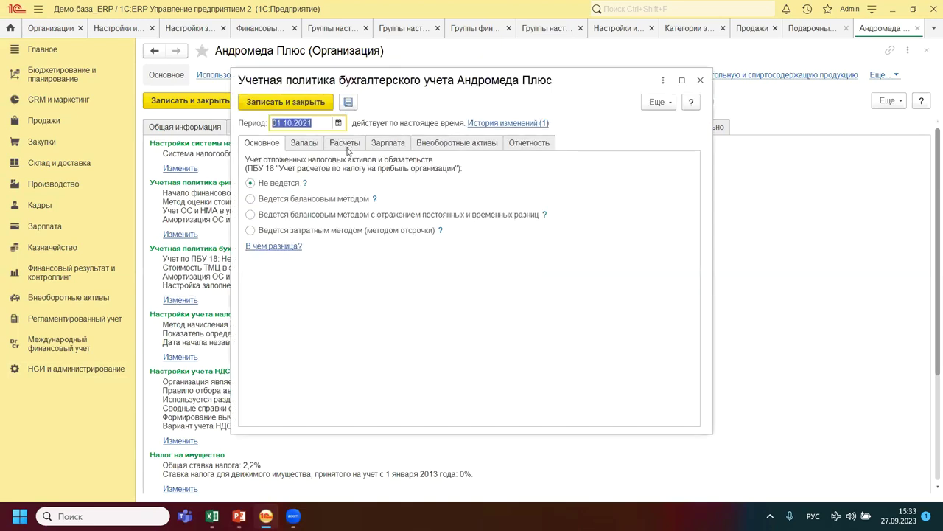
left_click(307, 145)
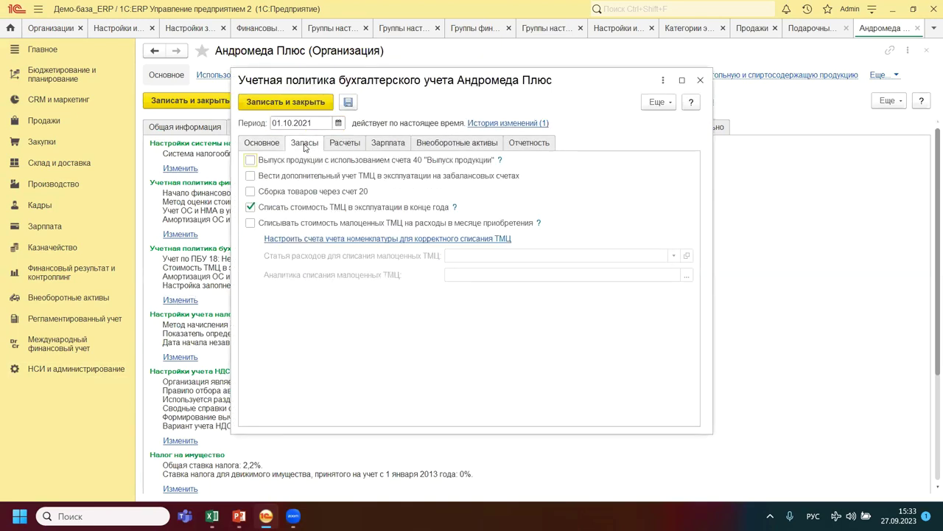
Enable write-off of low-value ТМЦ in the month of purchase with expense item Налоговые пени и штрафы, and save the policy and organization.
left_click(250, 223)
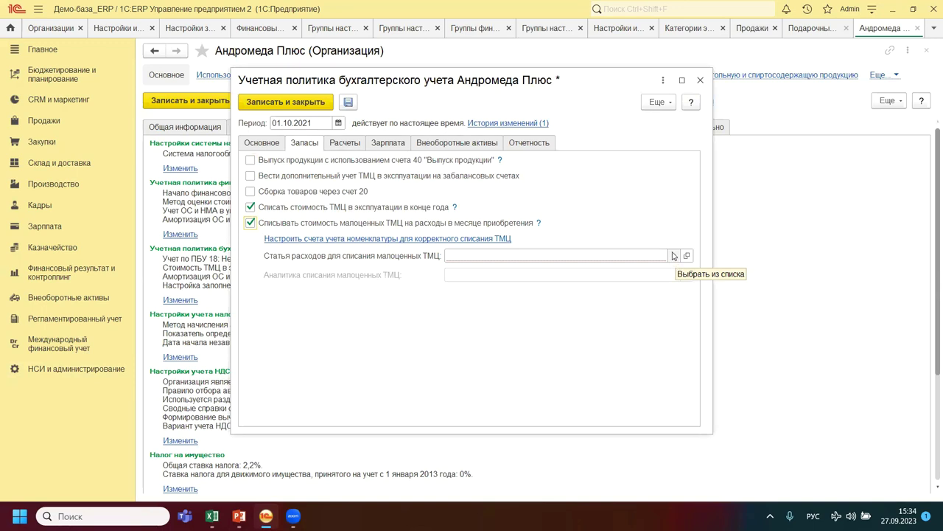
left_click(674, 257)
left_click(674, 255)
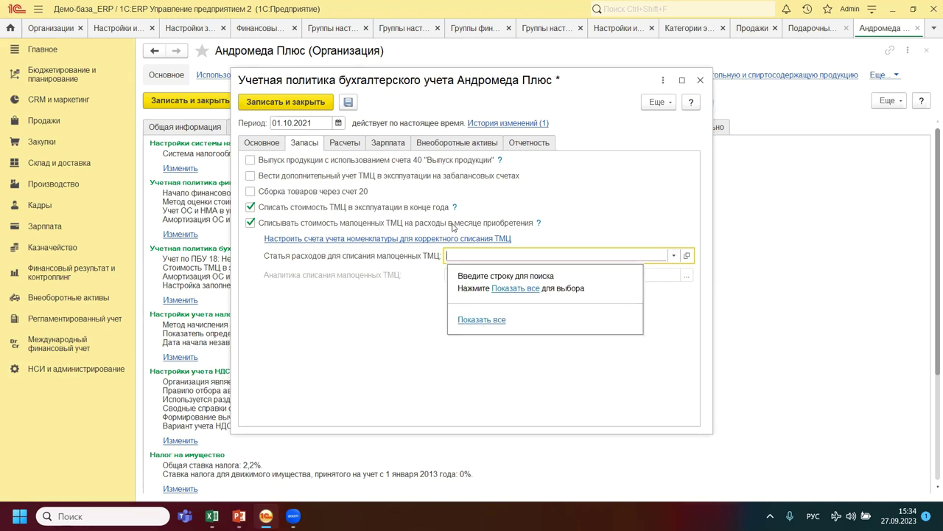
left_click(469, 319)
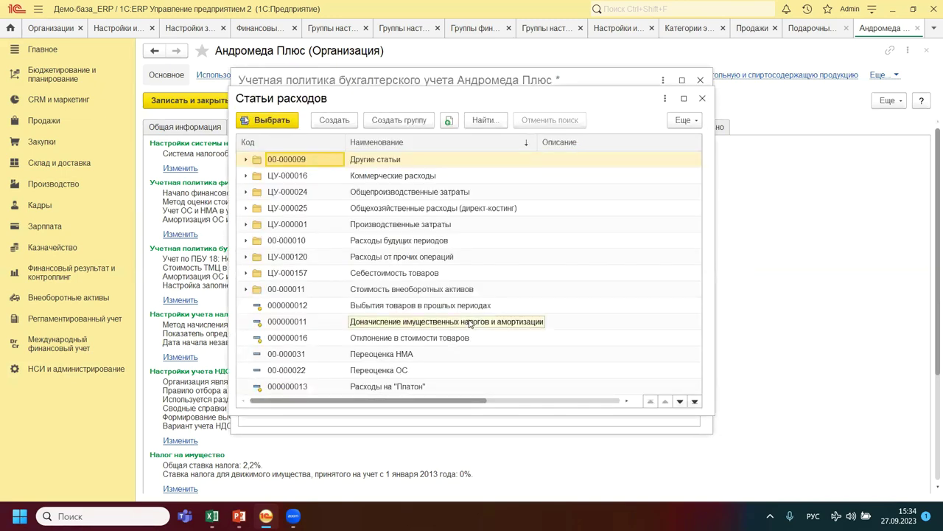
left_click(246, 159)
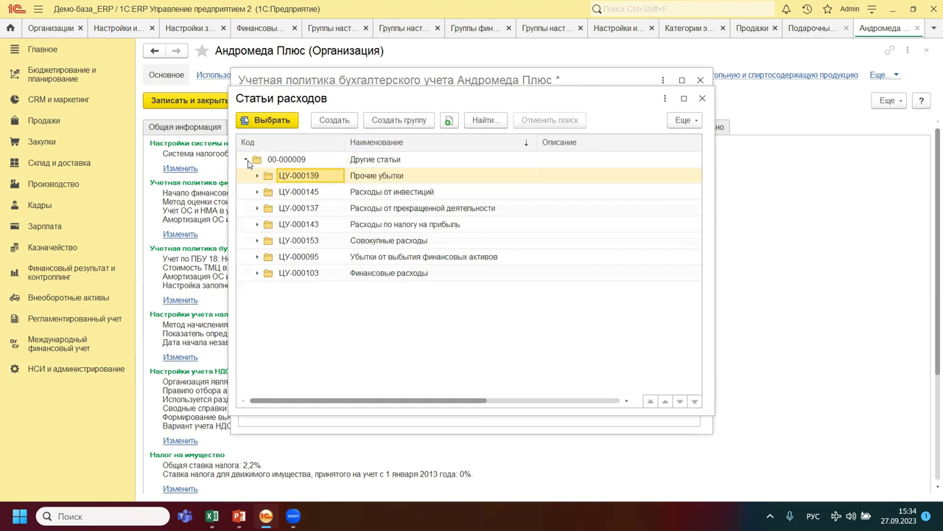
left_click(256, 176)
left_click(361, 195)
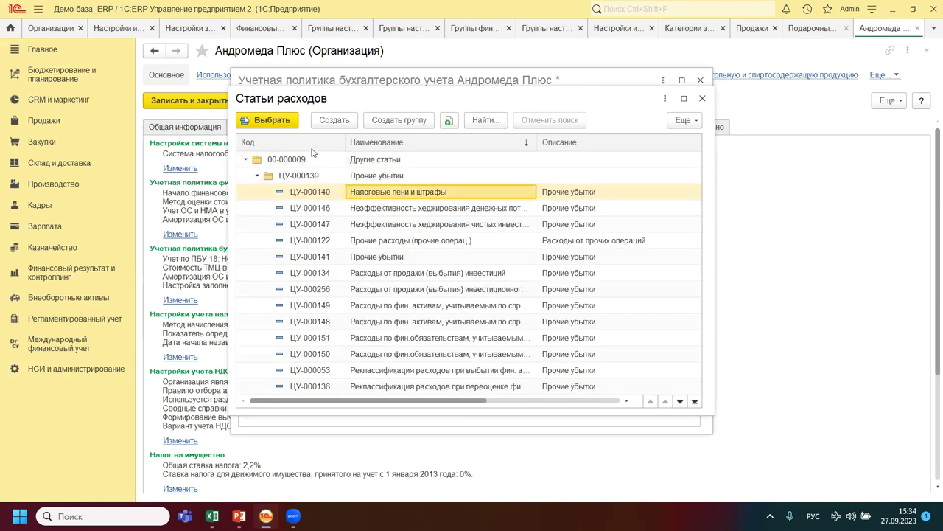
left_click(269, 120)
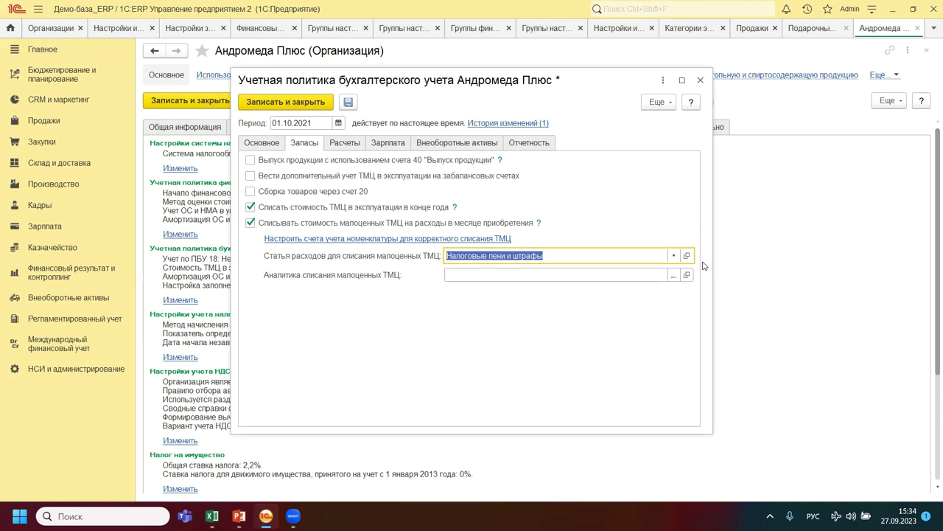
left_click(266, 105)
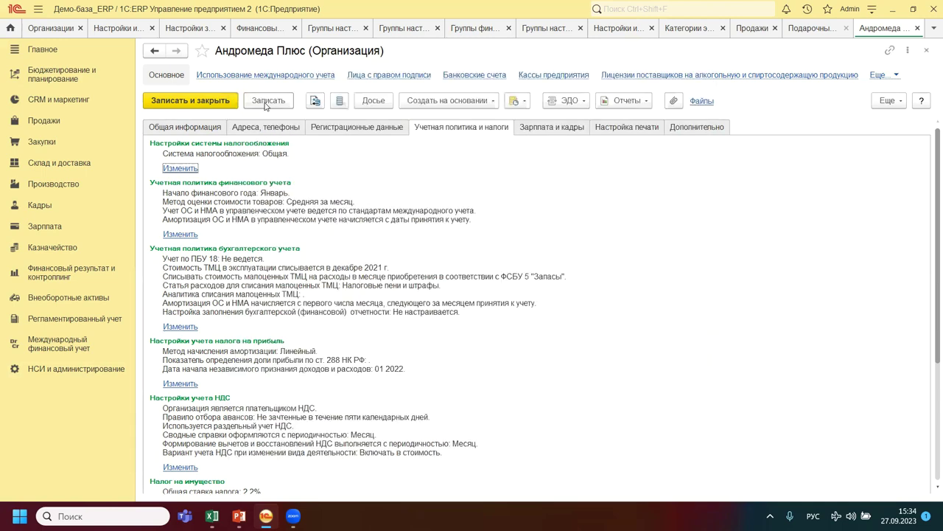
left_click(215, 104)
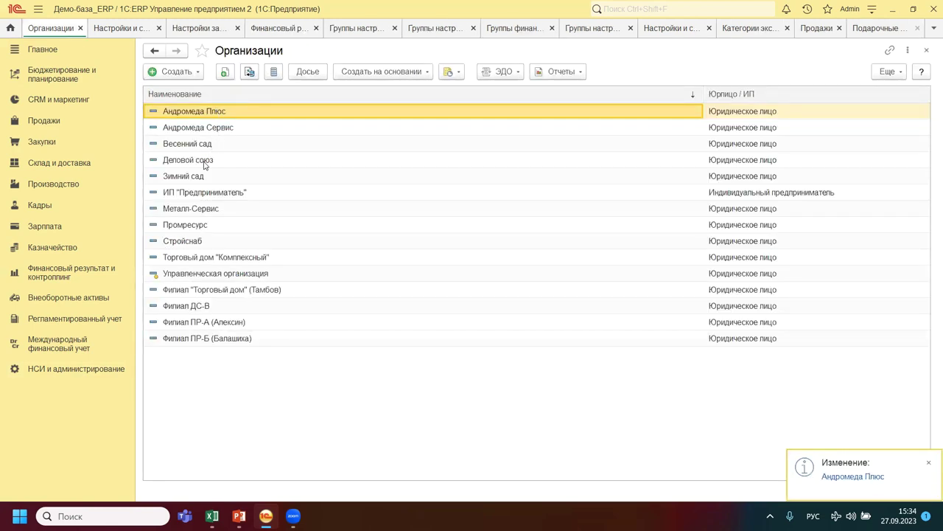
Try marking a new item accounting group as Относится к малоценным ТМЦ, and discard the unsaved group.
key("Escape")
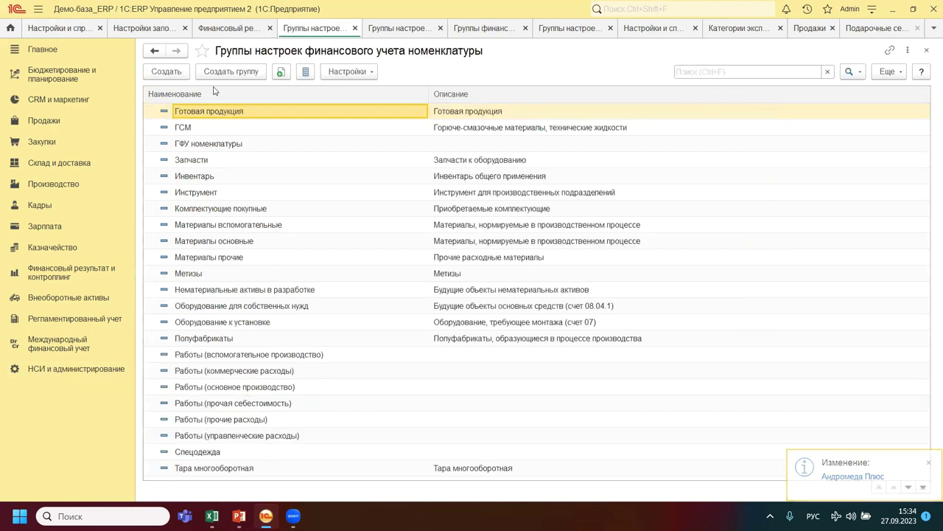
left_click(176, 71)
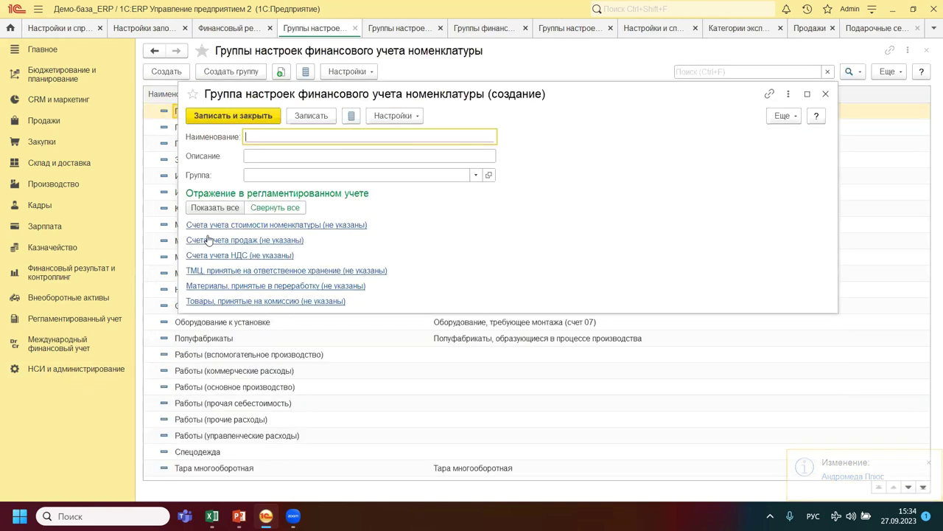
left_click(205, 226)
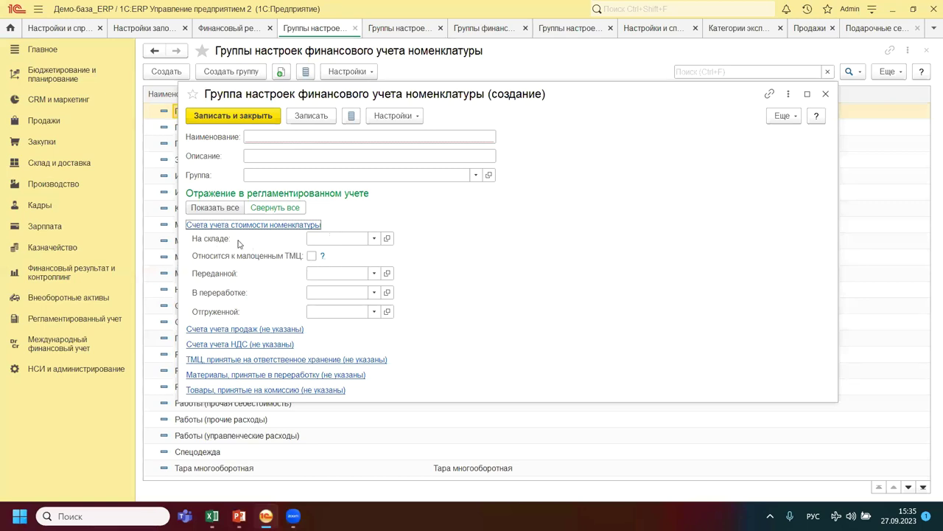
left_click(311, 256)
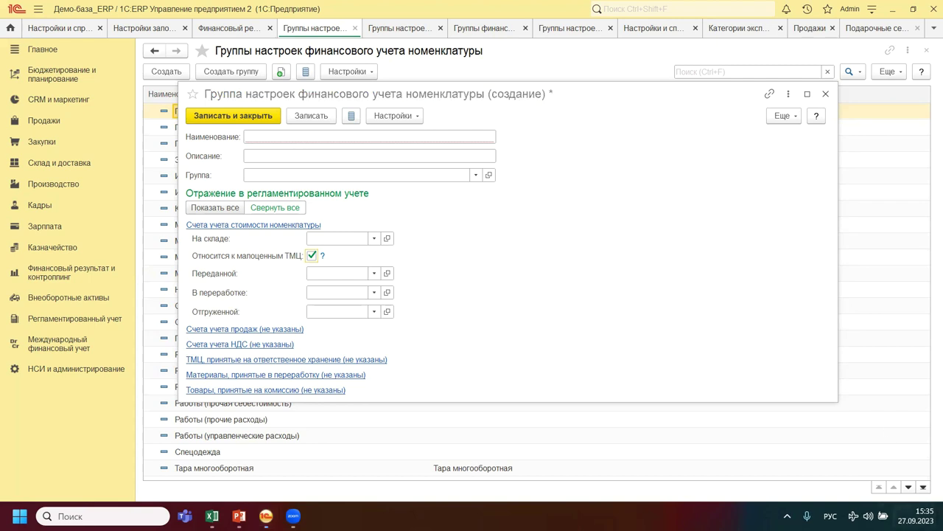
left_click(903, 516)
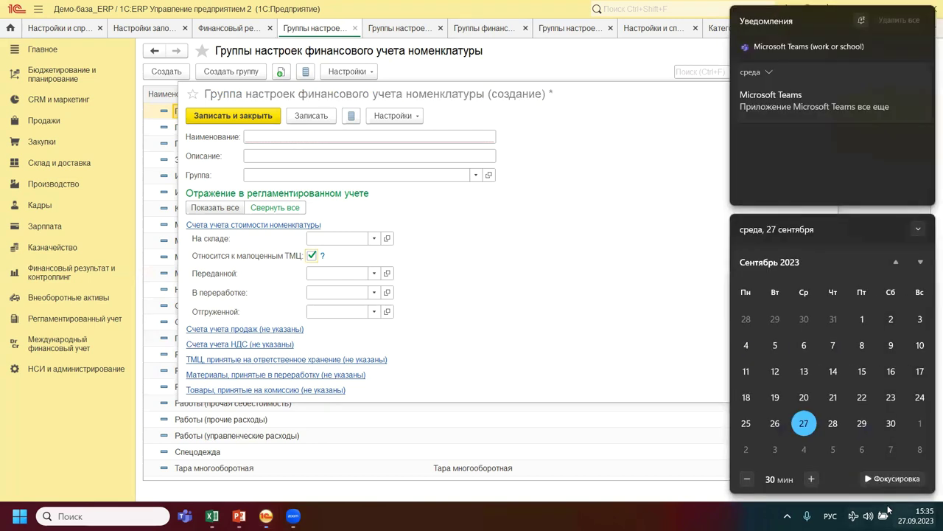
left_click(553, 256)
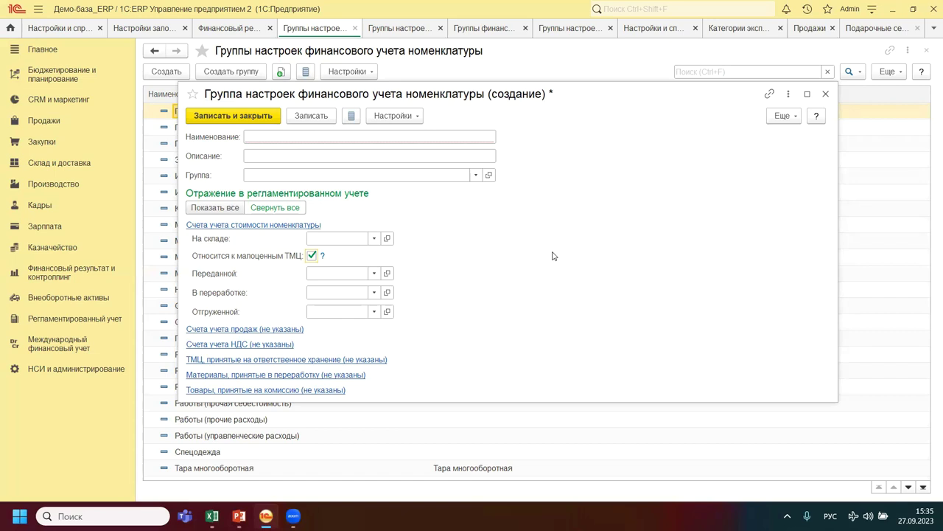
left_click(826, 96)
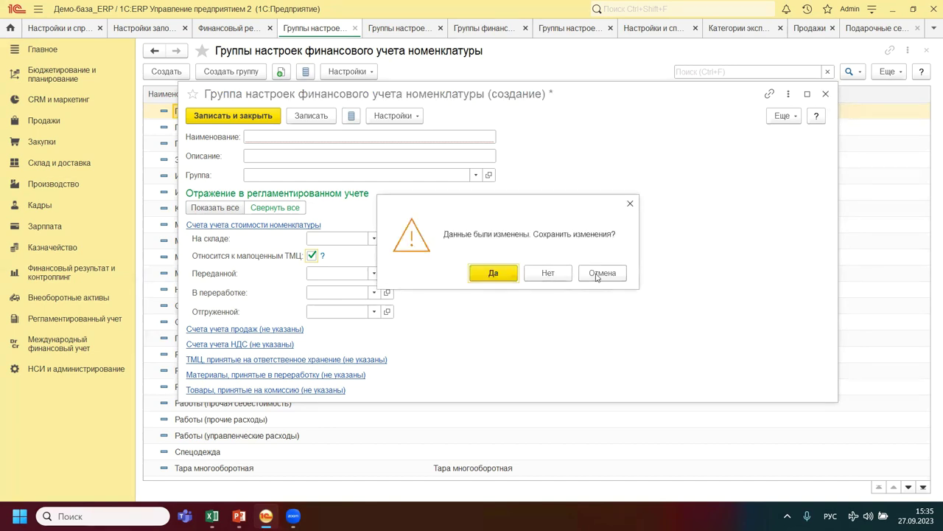
left_click(599, 276)
left_click(825, 93)
left_click(555, 279)
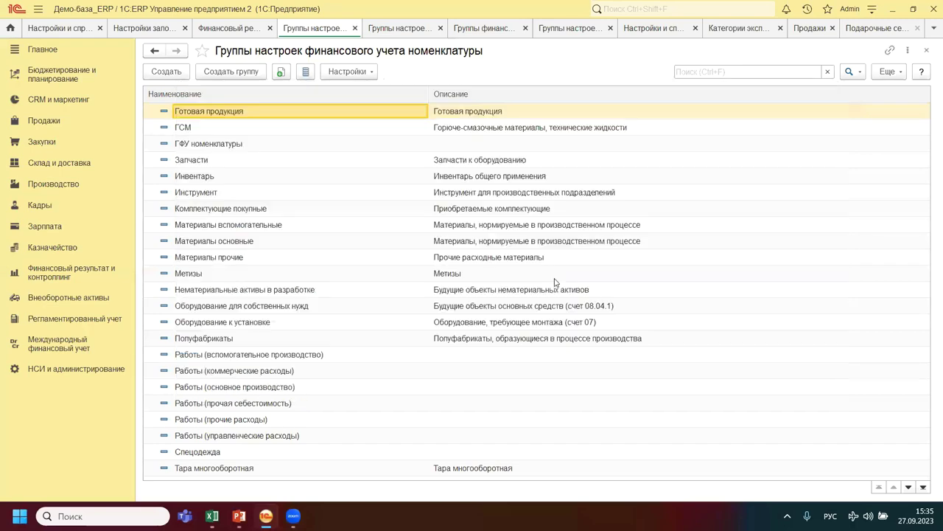
Review the Финансовый результат options in the Финансовый результат и контроллинг settings, and close them along with the item accounting group list.
left_click(63, 370)
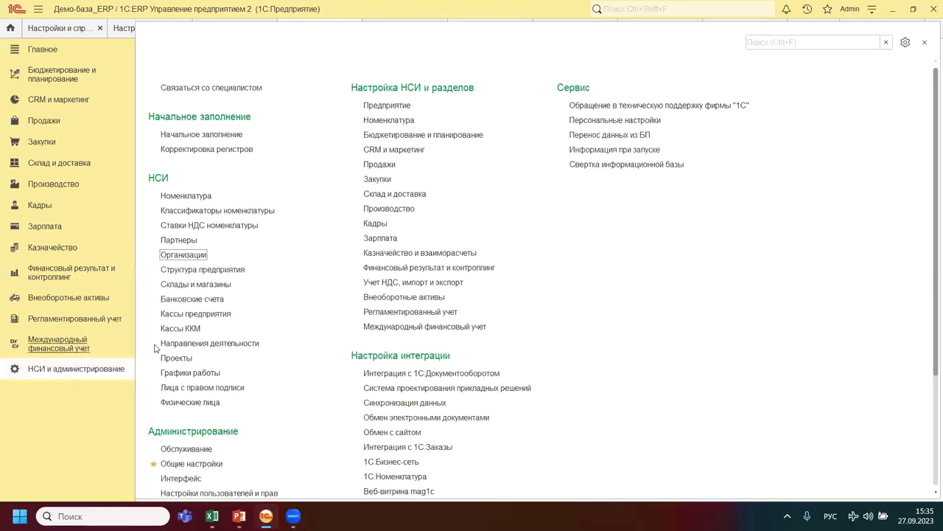
left_click(413, 268)
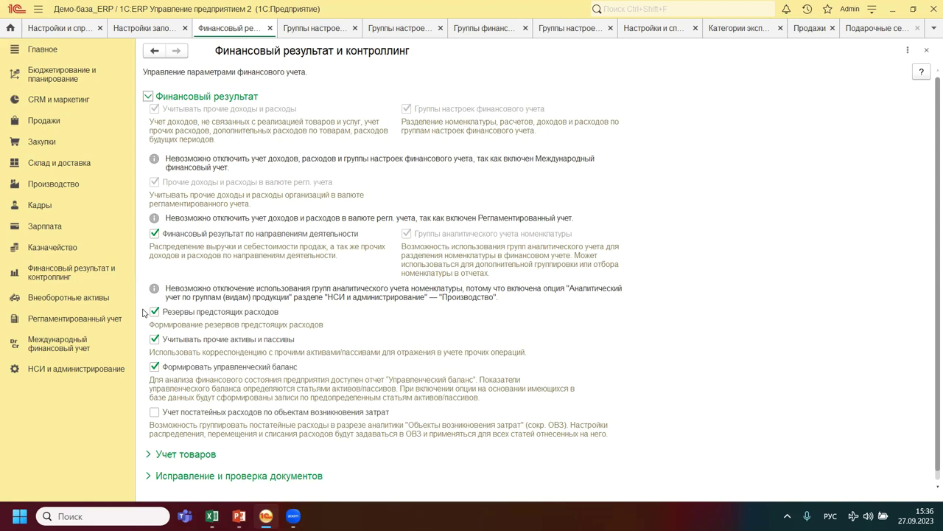
left_click(73, 374)
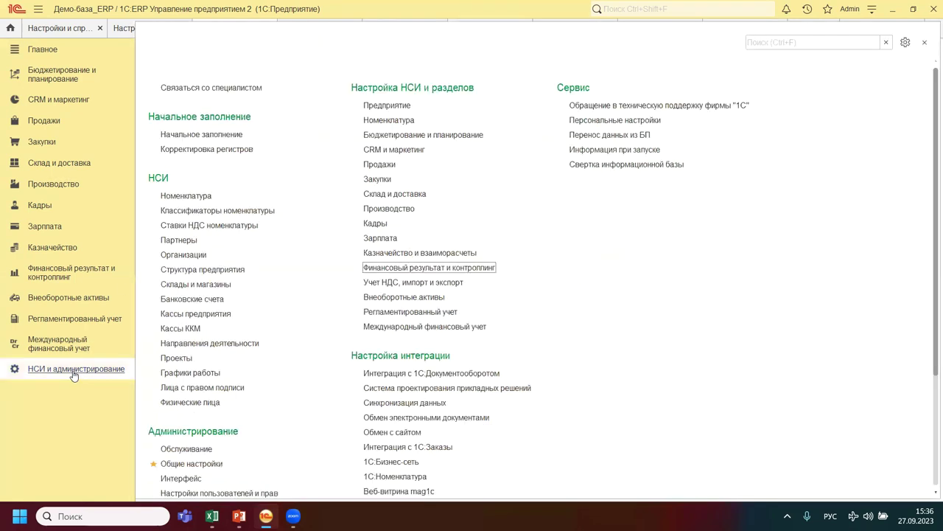
left_click(383, 269)
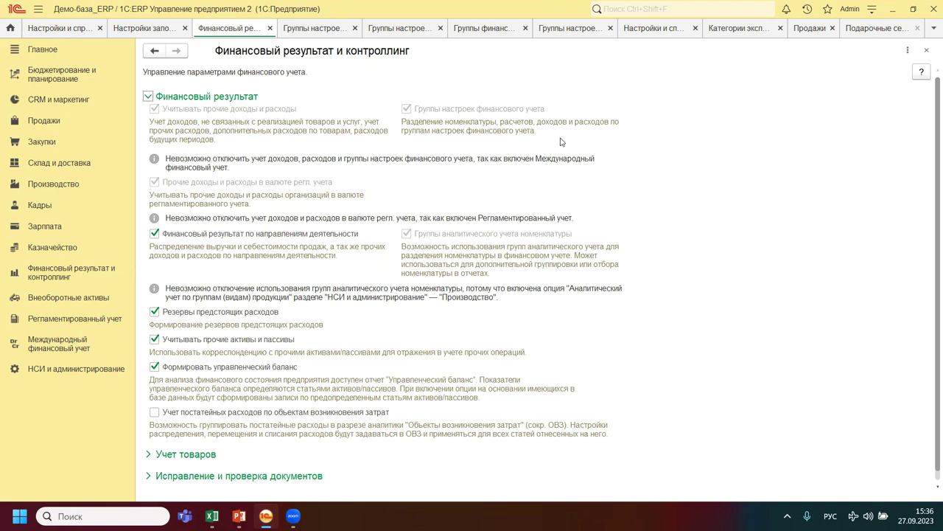
left_click(414, 134)
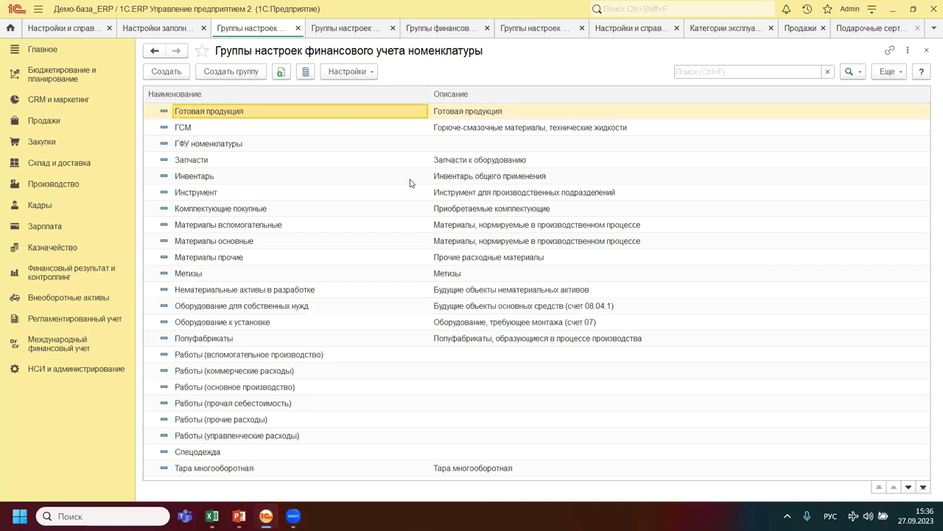
key("Escape")
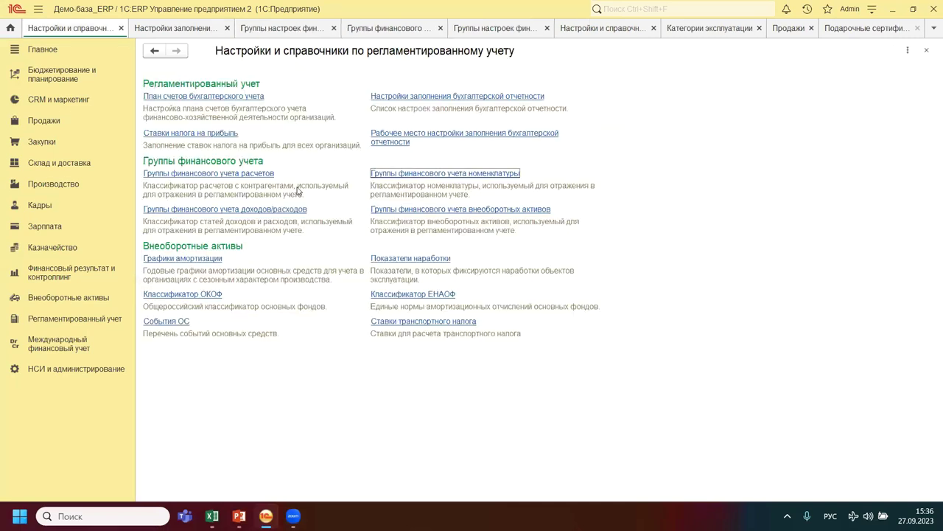
Start a new group in Группы финансового учета расчетов and view the counterparty types it can be used for.
left_click(225, 175)
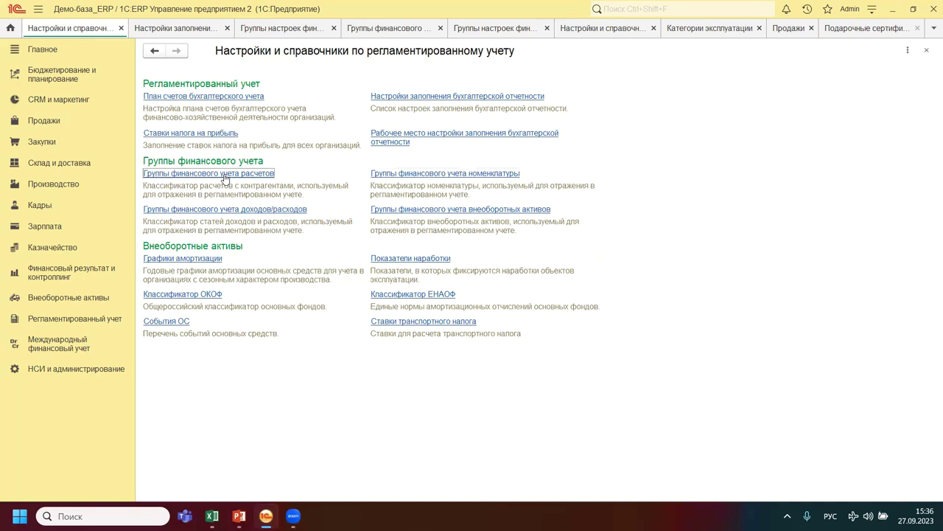
left_click(225, 177)
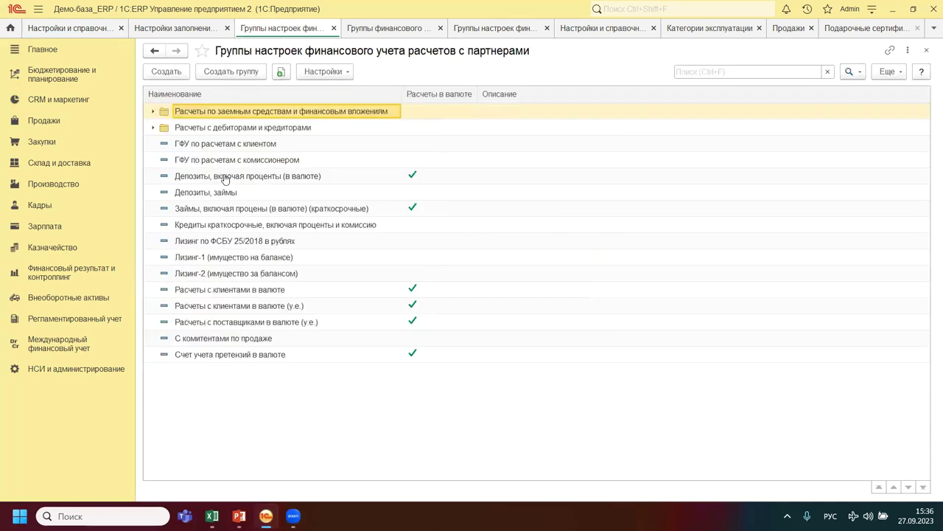
left_click(165, 71)
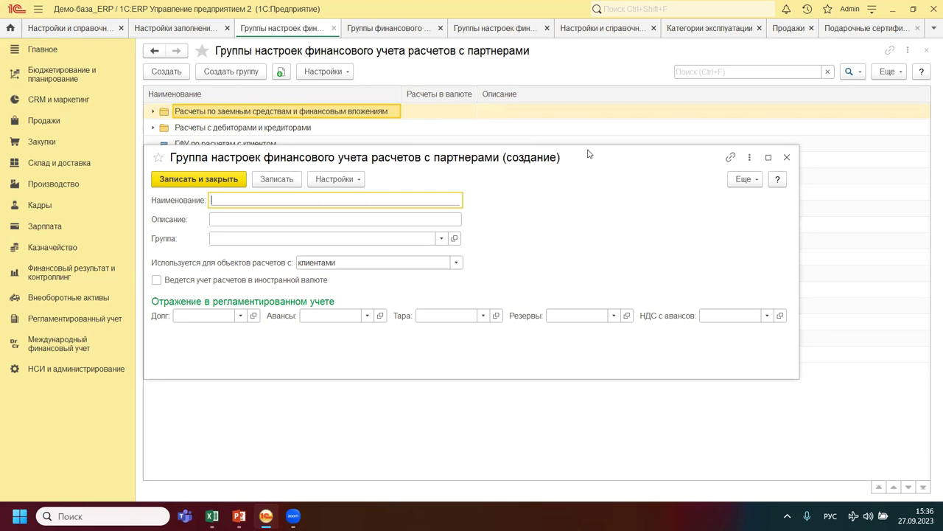
left_click_drag(588, 154, 600, 90)
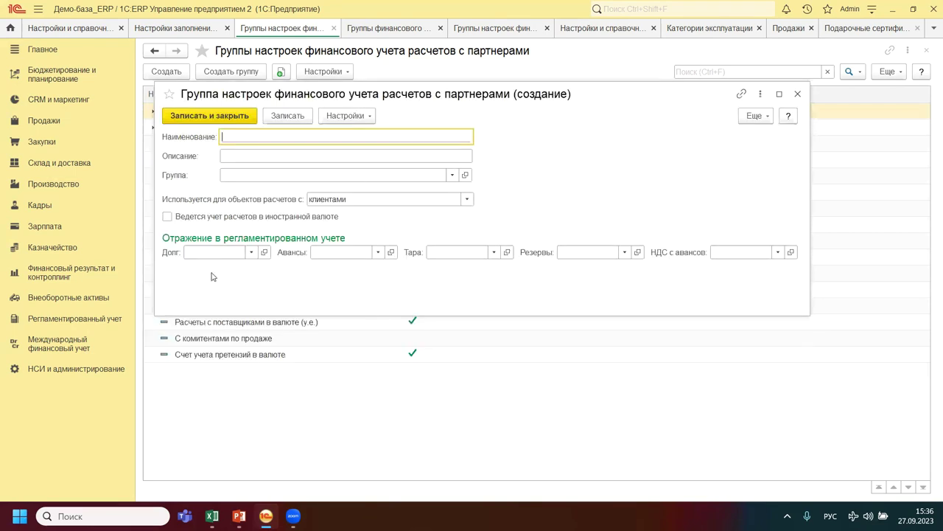
left_click(72, 370)
left_click(467, 199)
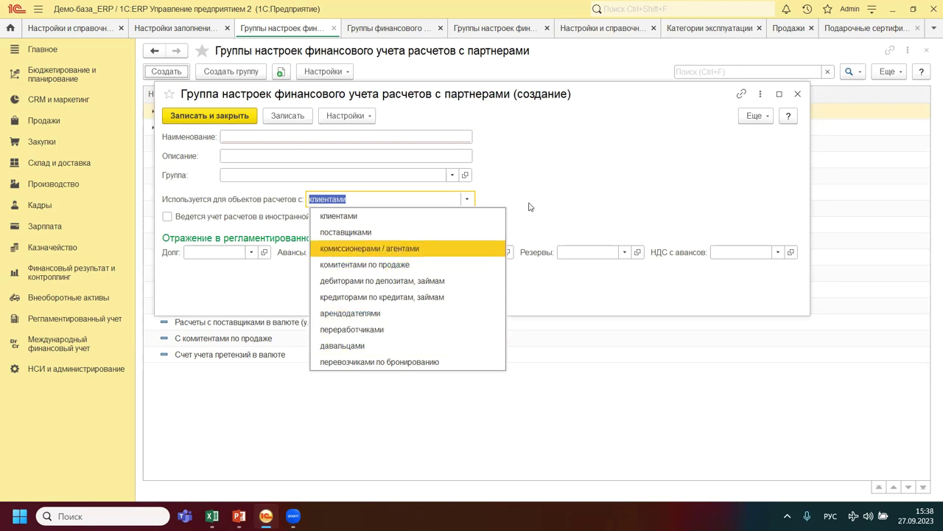
left_click(557, 177)
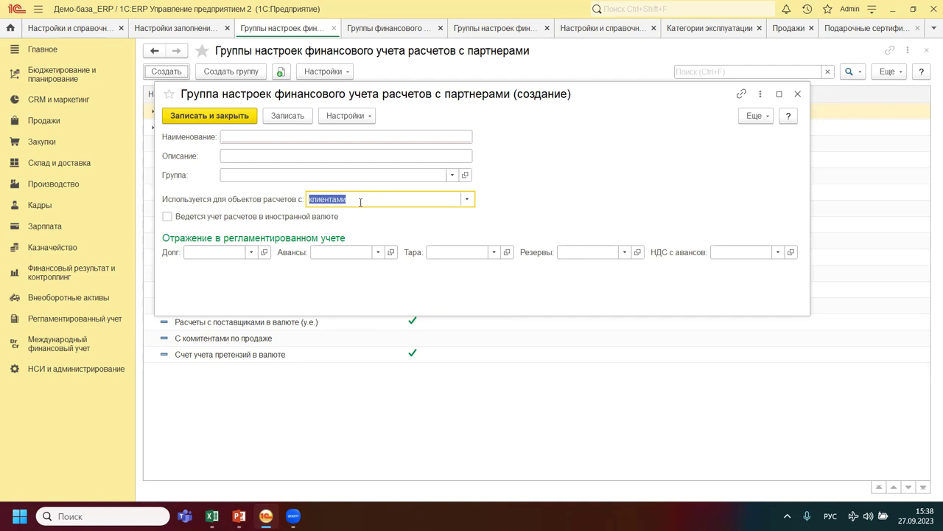
Look through the accounts available for Долг with settlements with клиентами, without choosing one.
left_click(250, 254)
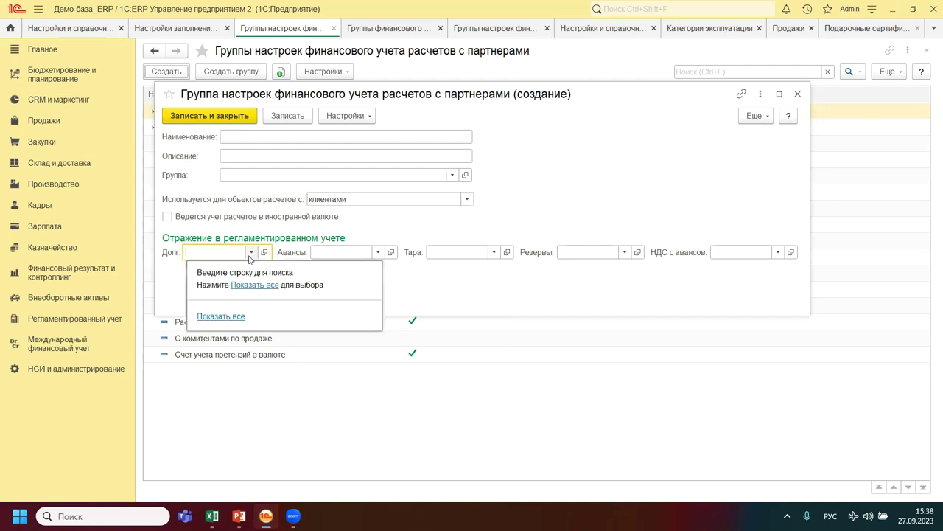
left_click(218, 316)
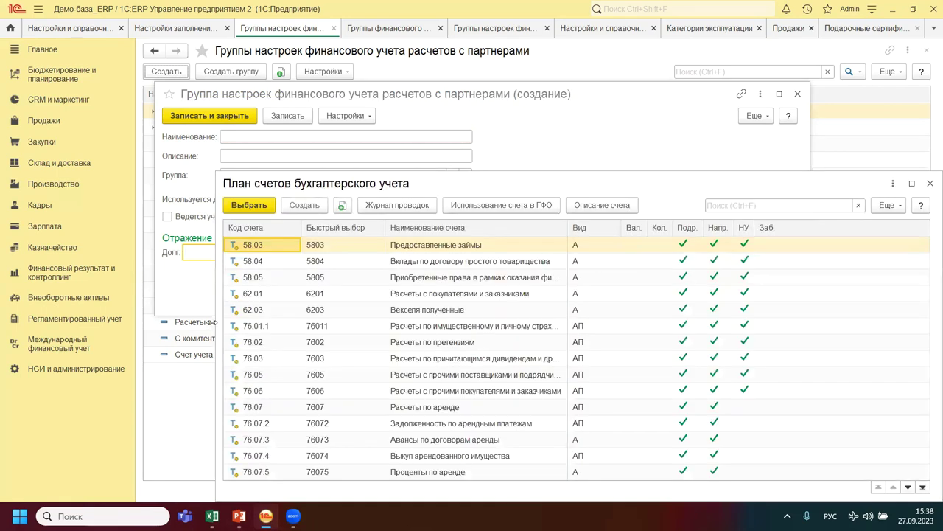
scroll(291, 257, "down", 3)
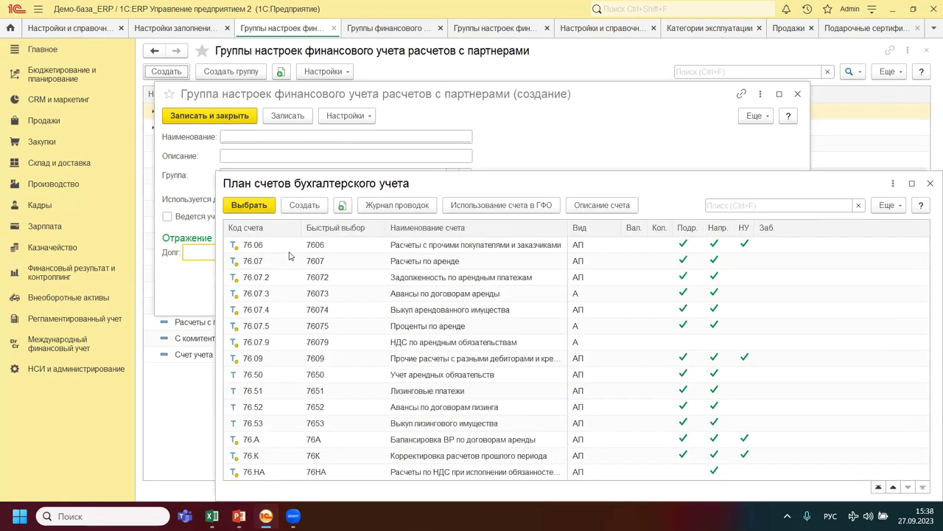
scroll(271, 297, "up", 3)
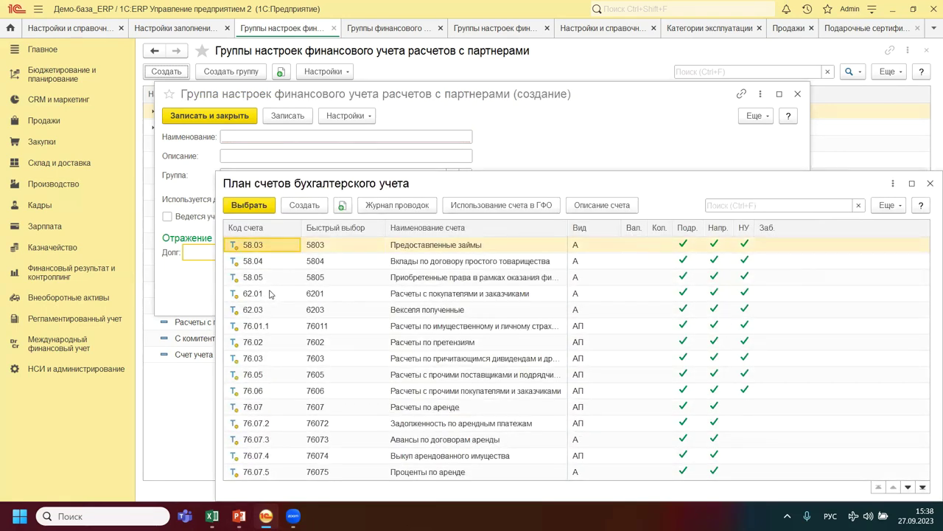
key("Escape")
Switch the new group to settlements with поставщиками and view the accounts available for Долг, without choosing one.
left_click(469, 199)
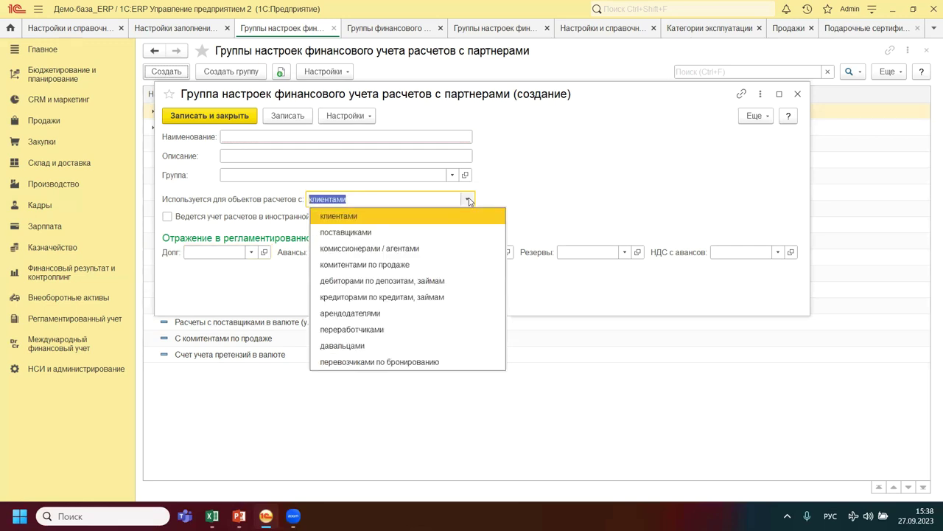
left_click(376, 233)
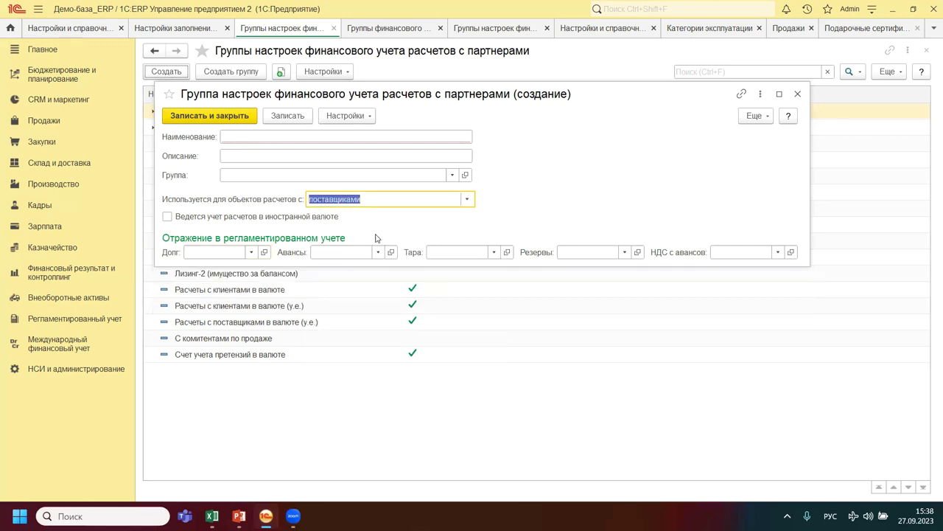
left_click(251, 252)
left_click(217, 320)
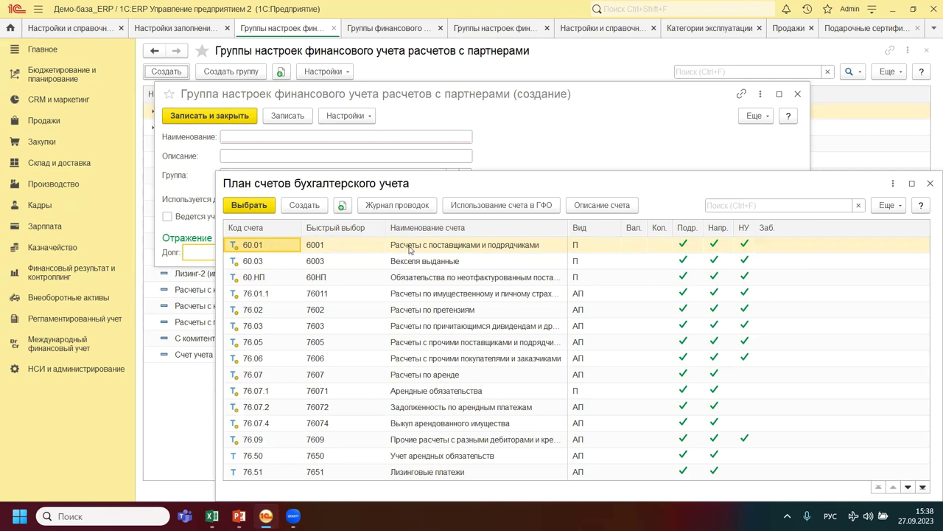
left_click(458, 248)
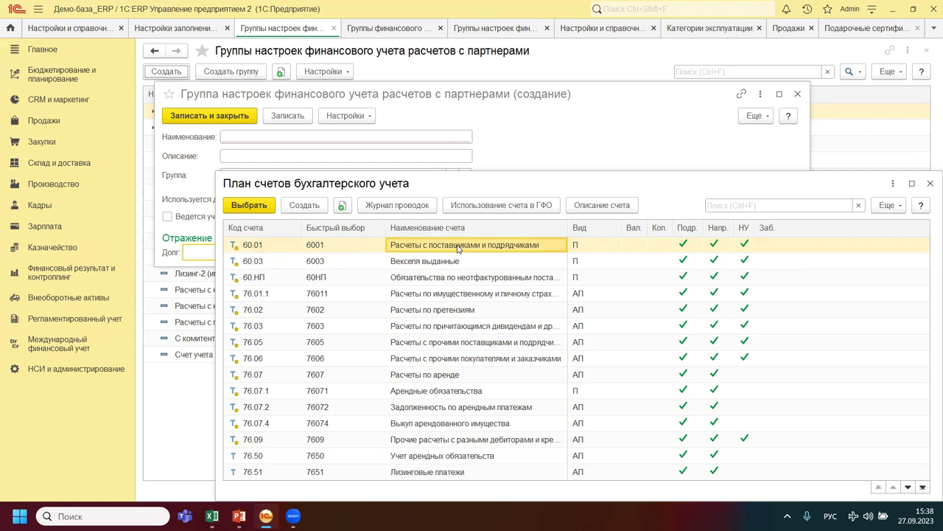
key("Escape")
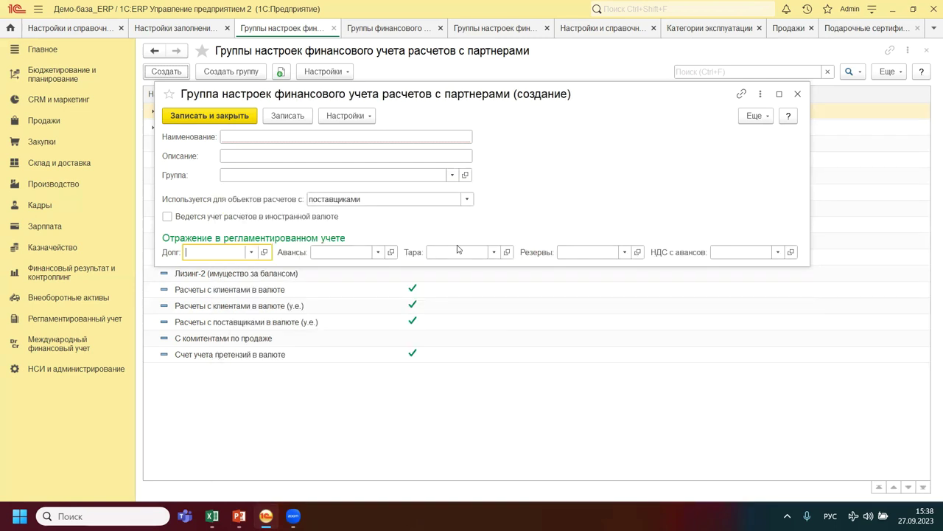
Enable Ведется учет расчетов в иностранной валюте for the new group and view the foreign-currency accounts available for Долг.
left_click(167, 215)
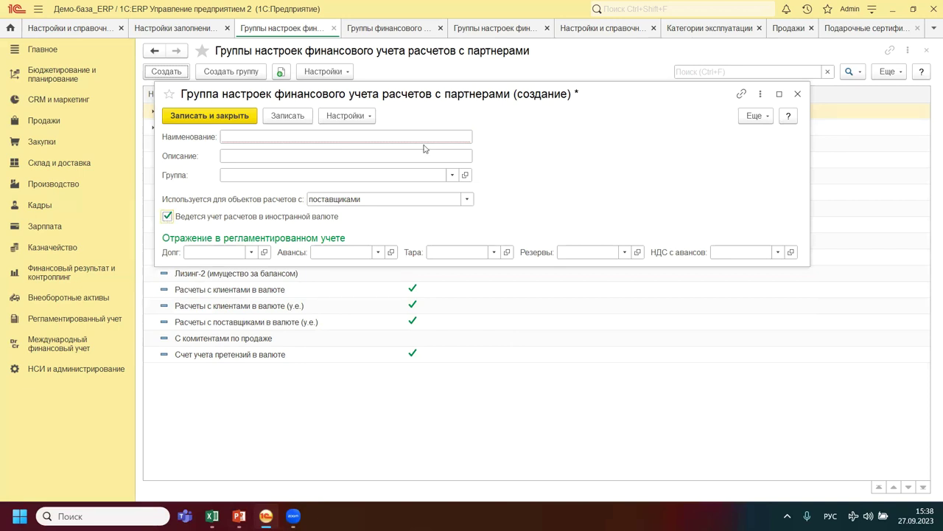
left_click(251, 253)
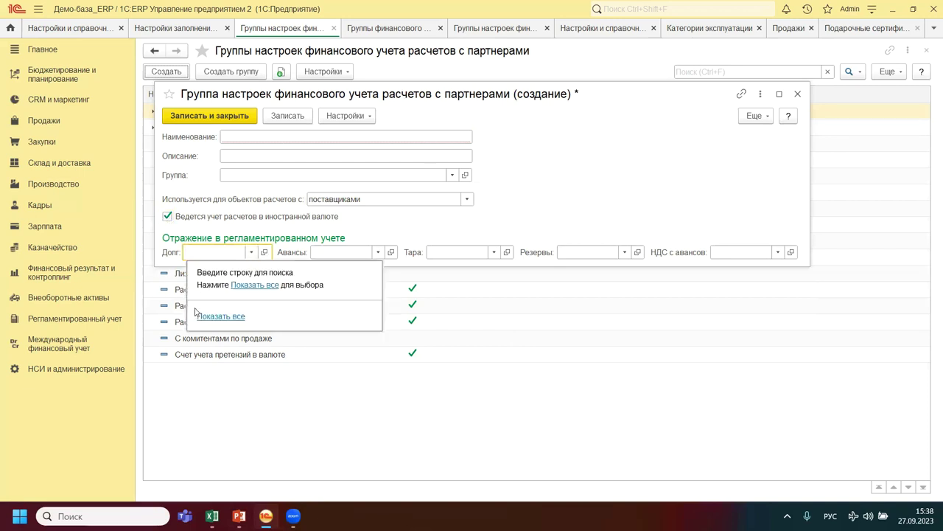
left_click(201, 317)
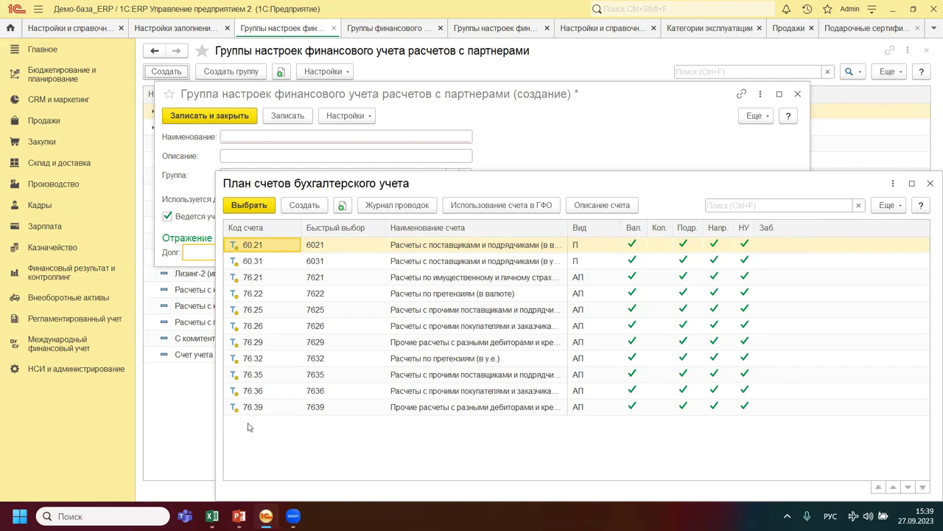
key("Escape")
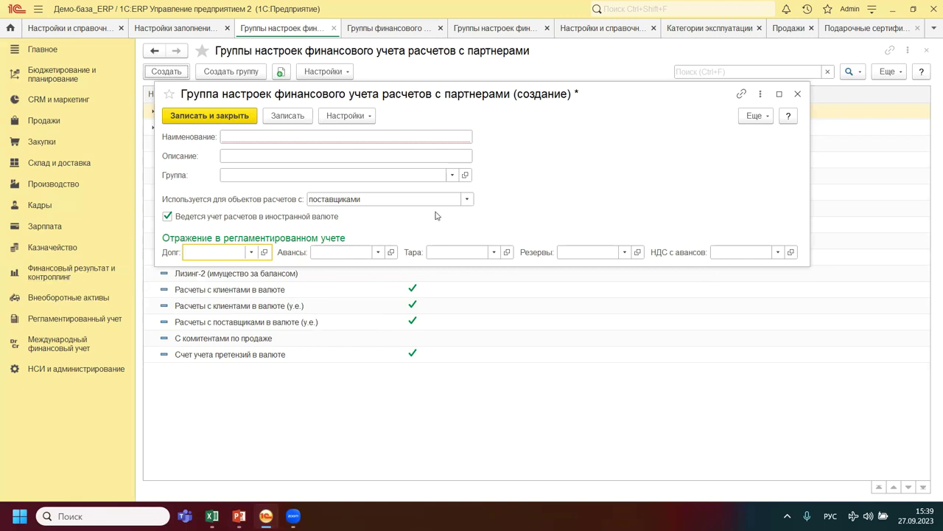
Compare the account fields for settlements with клиентами, поставщиками and арендодателями in the new group, and discard the group without saving.
left_click(467, 199)
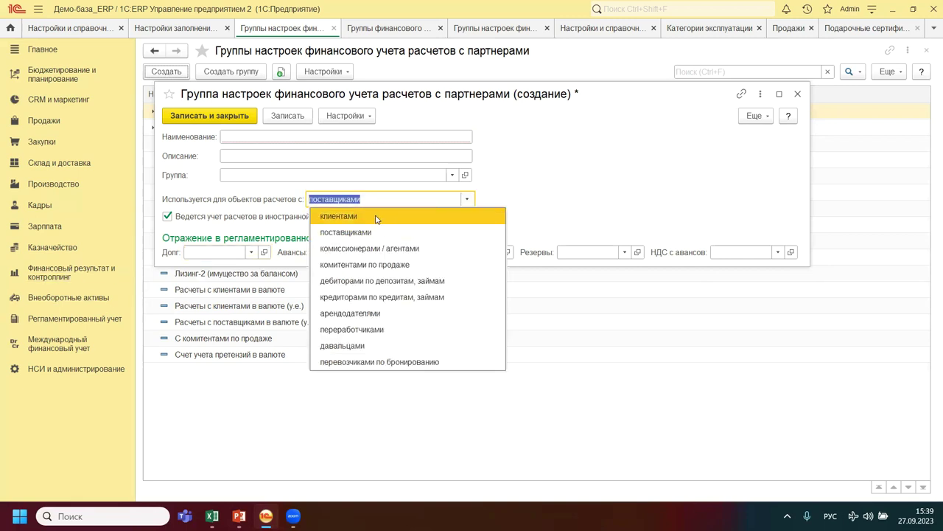
left_click(376, 216)
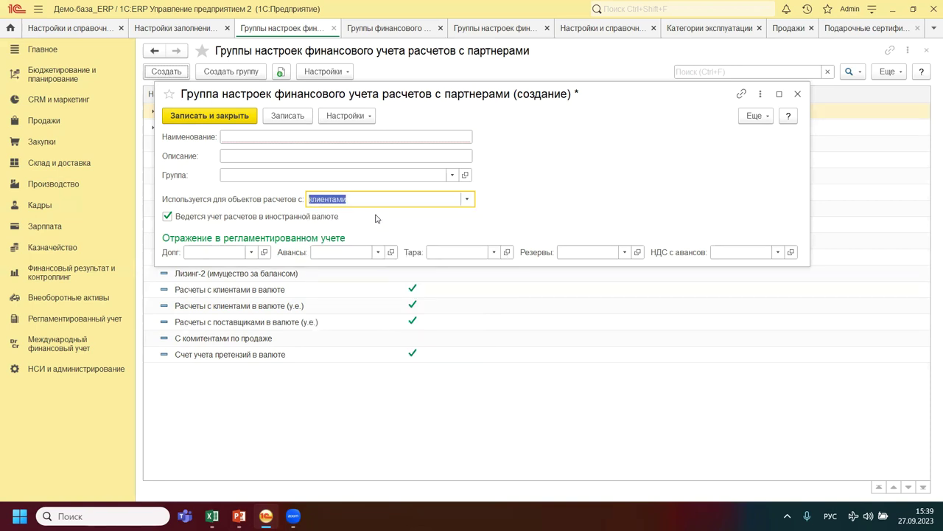
left_click(467, 199)
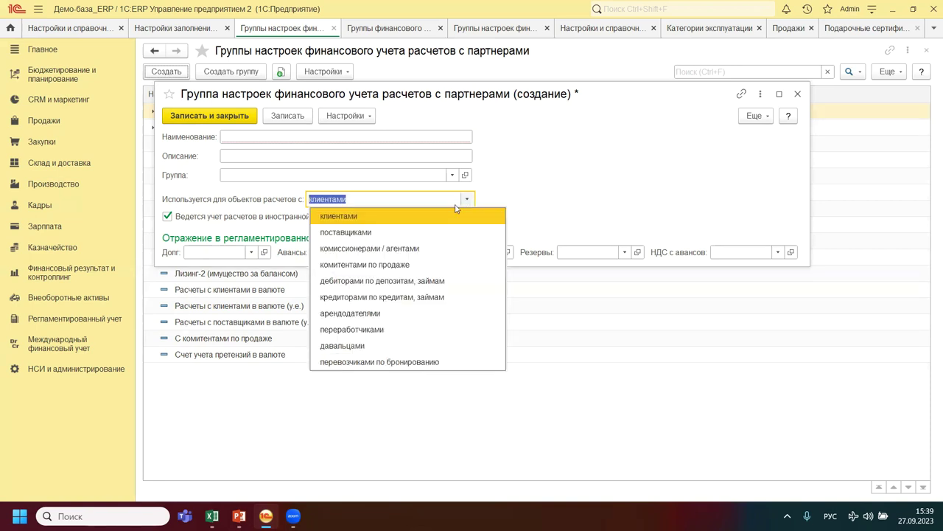
left_click(372, 233)
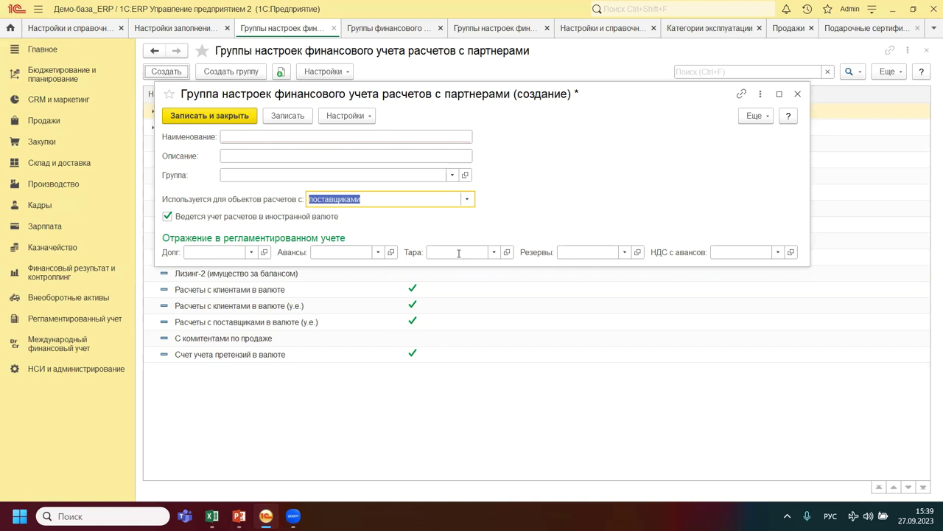
left_click(468, 200)
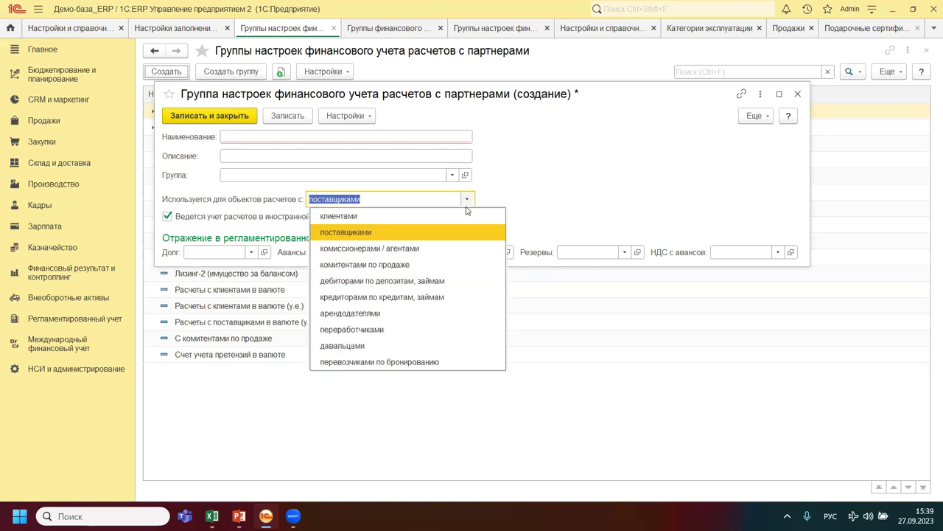
left_click(358, 315)
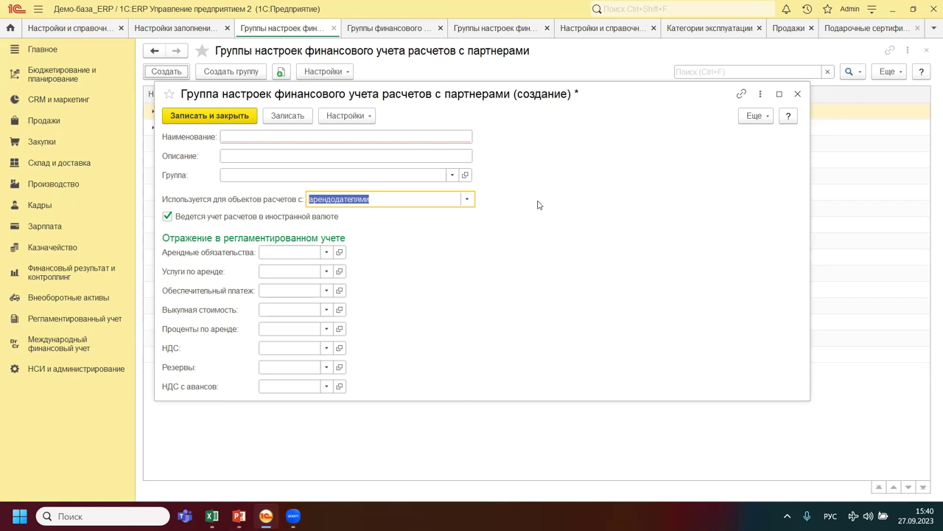
left_click(797, 93)
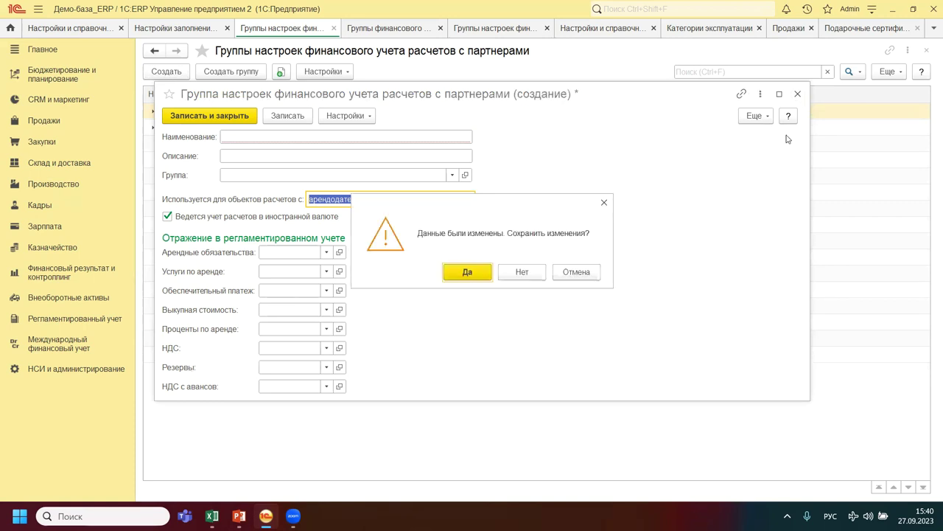
left_click(522, 275)
key("Escape")
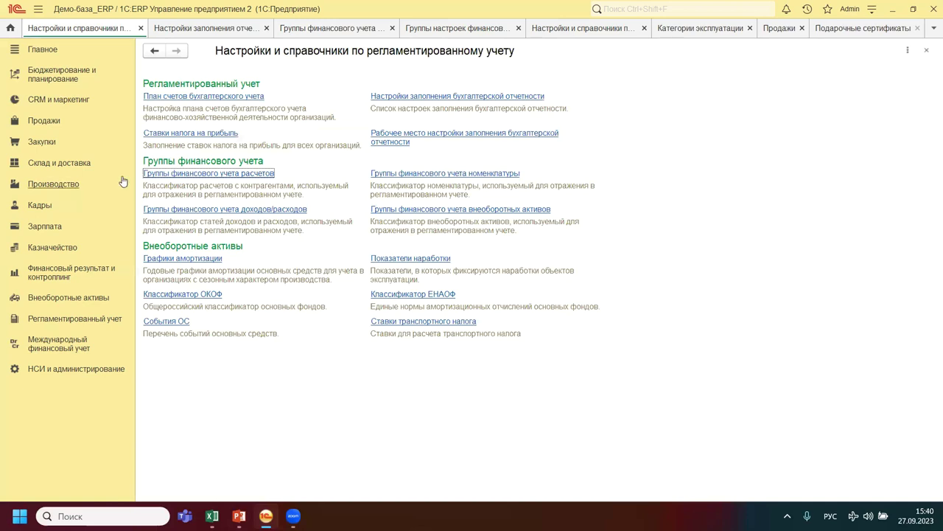
From Документы продажи (все), open the Бытовая техника Реализация товаров и услуг dated 15.12.2022, view its goods and close it.
left_click(44, 121)
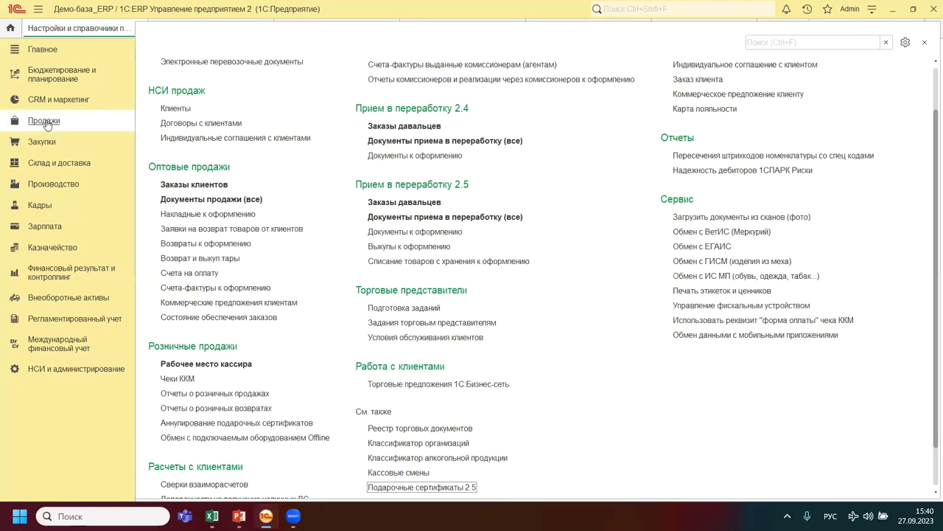
left_click(199, 199)
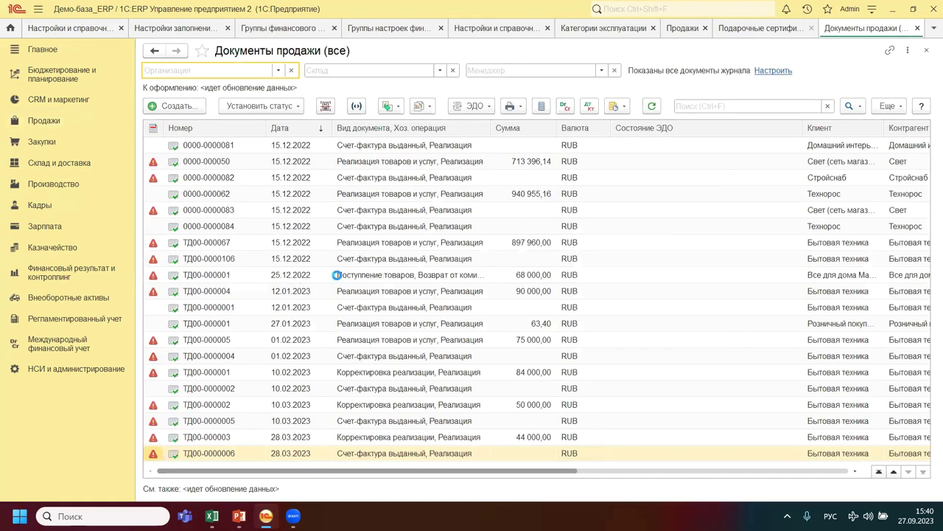
left_click(357, 247)
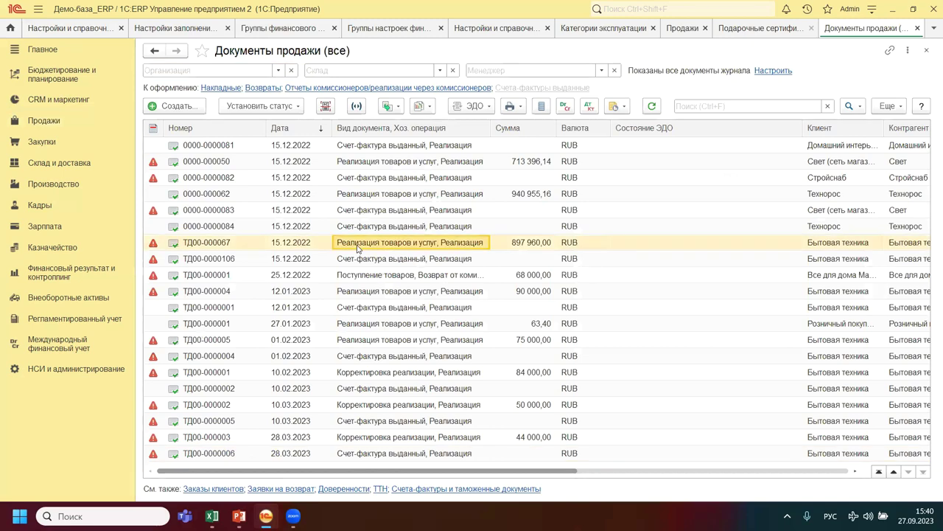
double_click(357, 247)
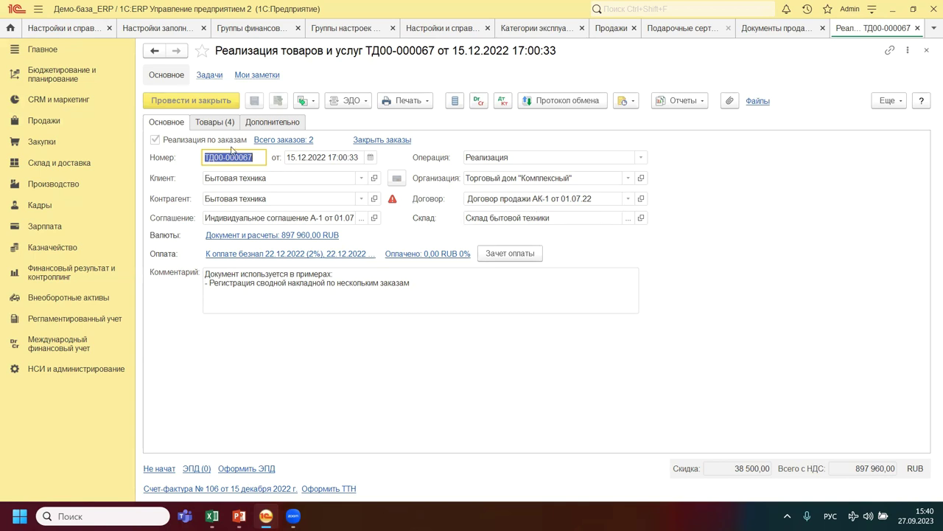
left_click(212, 124)
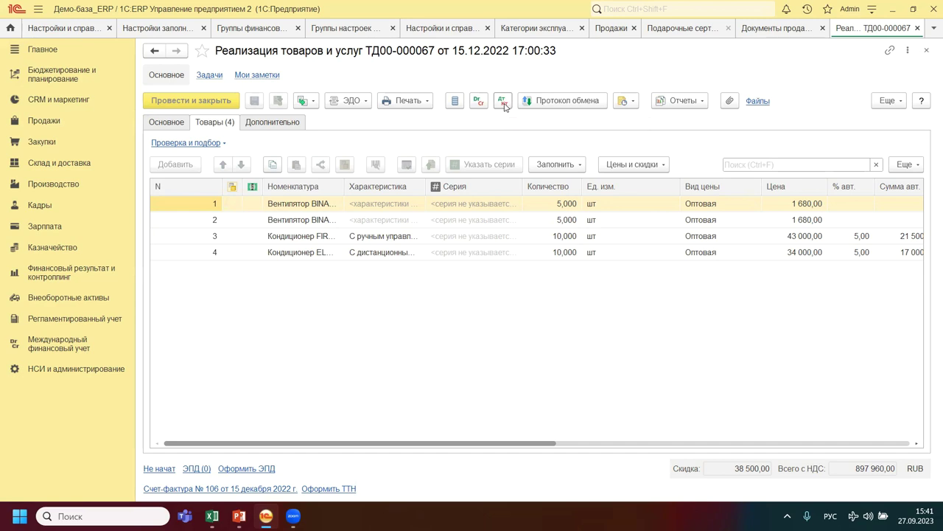
key("Escape")
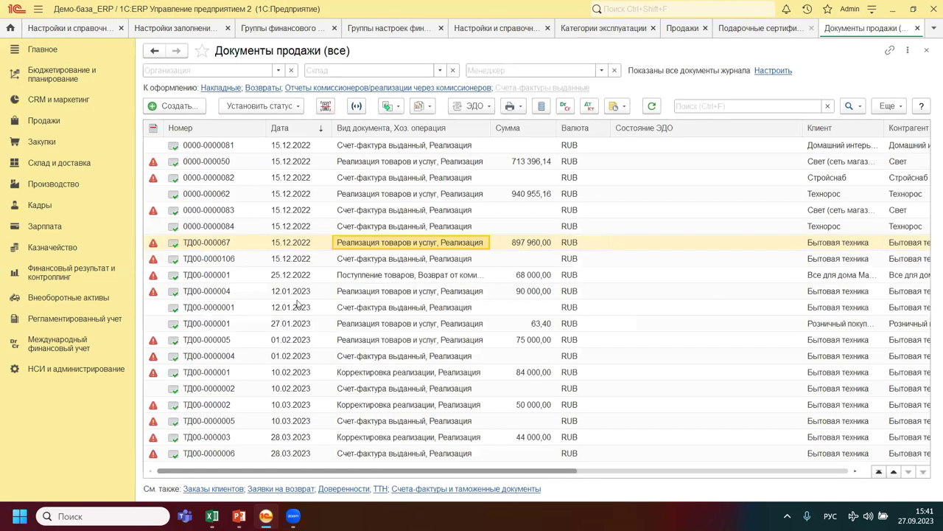
left_click(175, 106)
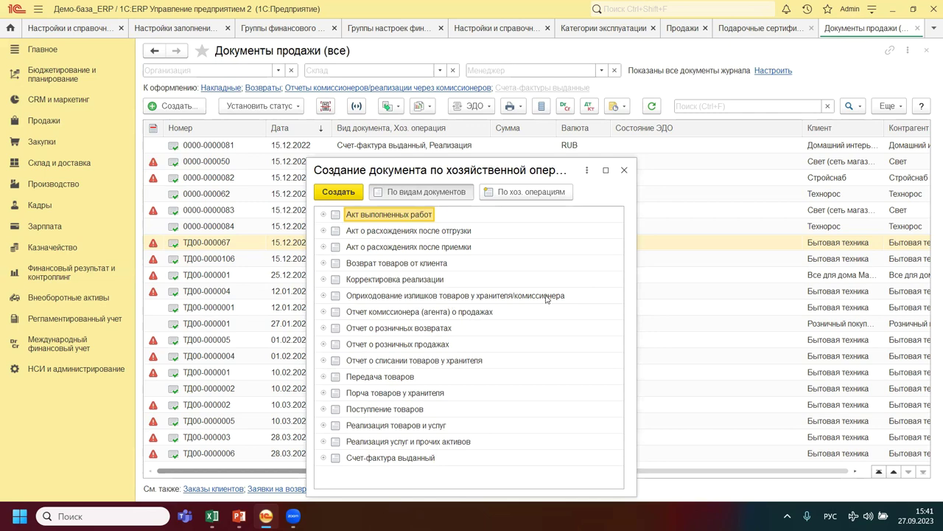
left_click(466, 365)
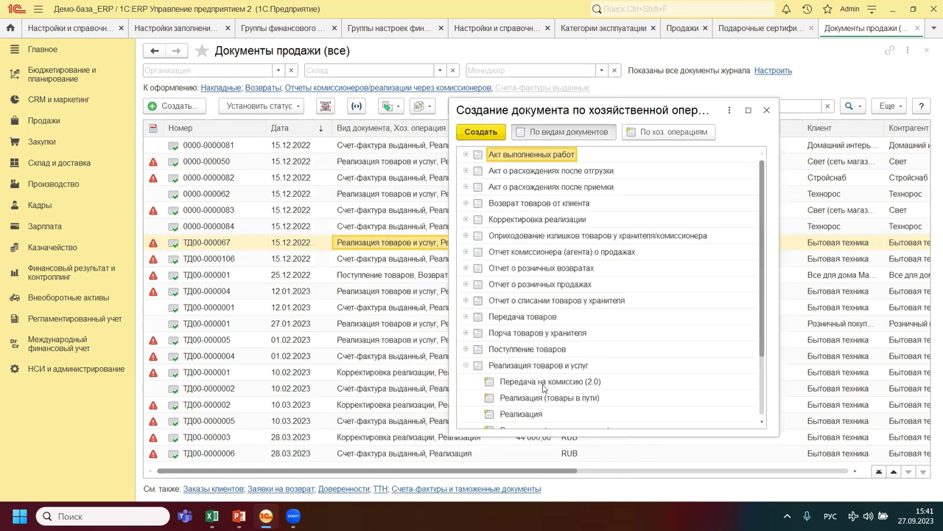
left_click(520, 415)
left_click(481, 133)
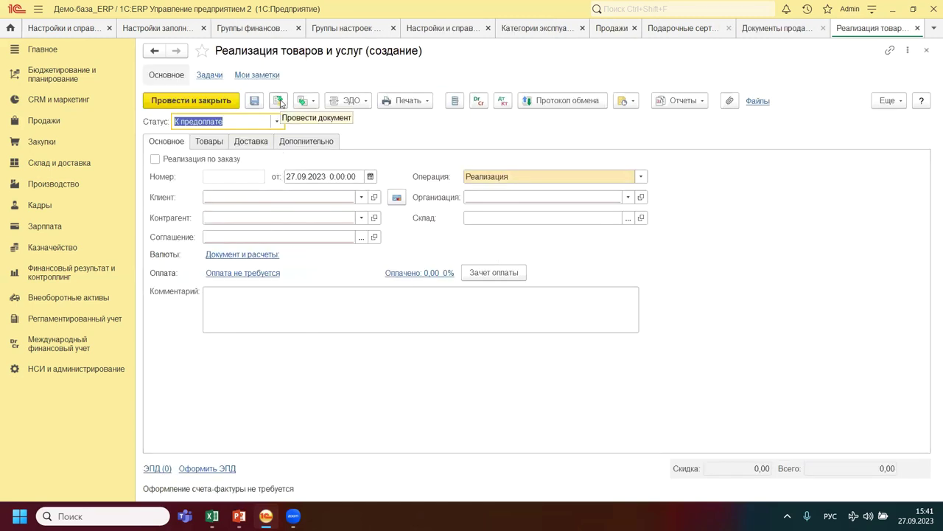
left_click(503, 101)
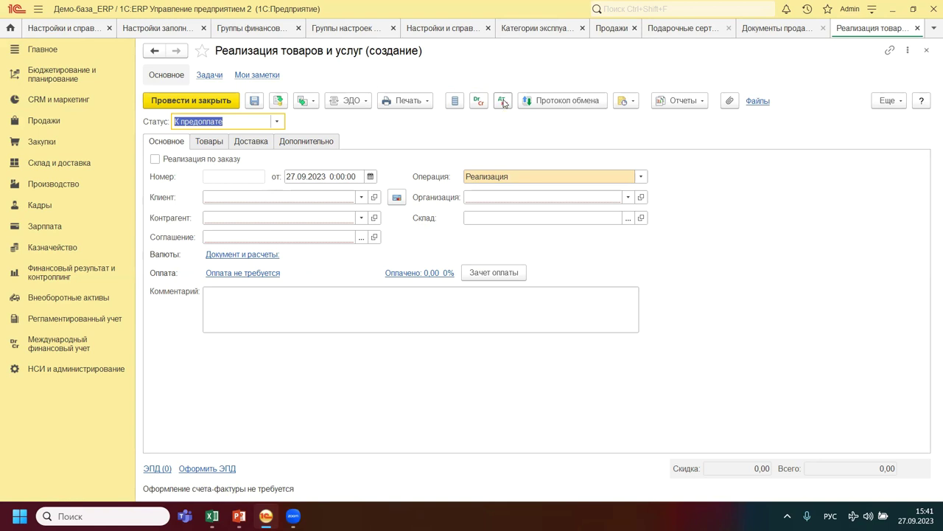
key("Escape")
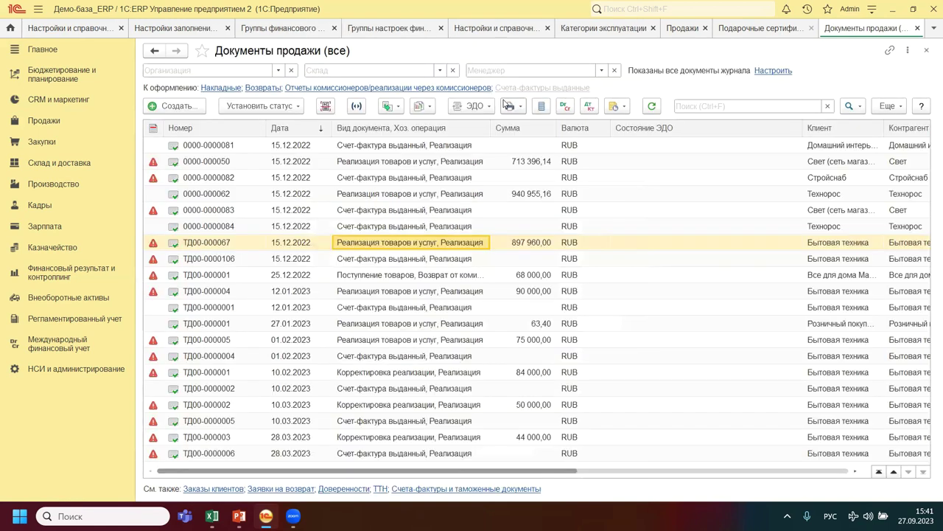
Reopen the Бытовая техника sale of 15.12.2022 and examine the debit account 62.01 line in its regulated accounting postings.
double_click(380, 243)
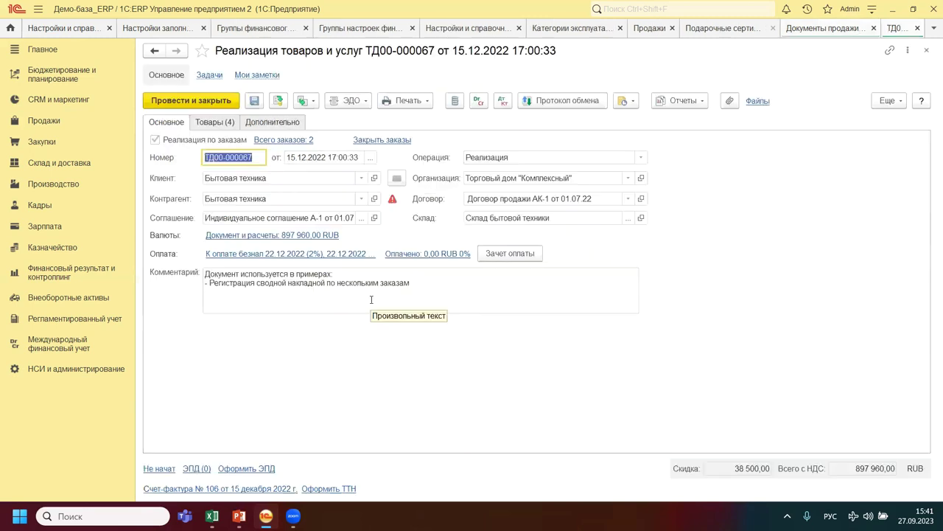
left_click(277, 101)
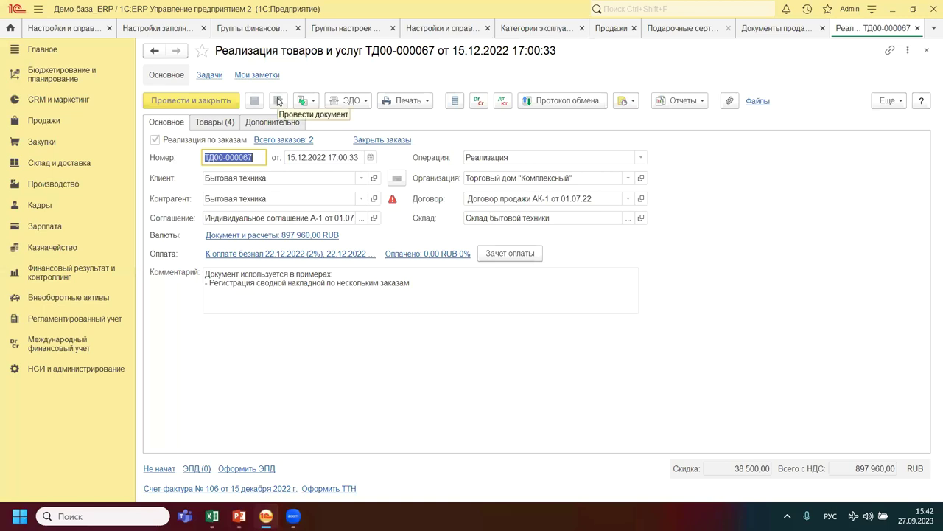
left_click(502, 101)
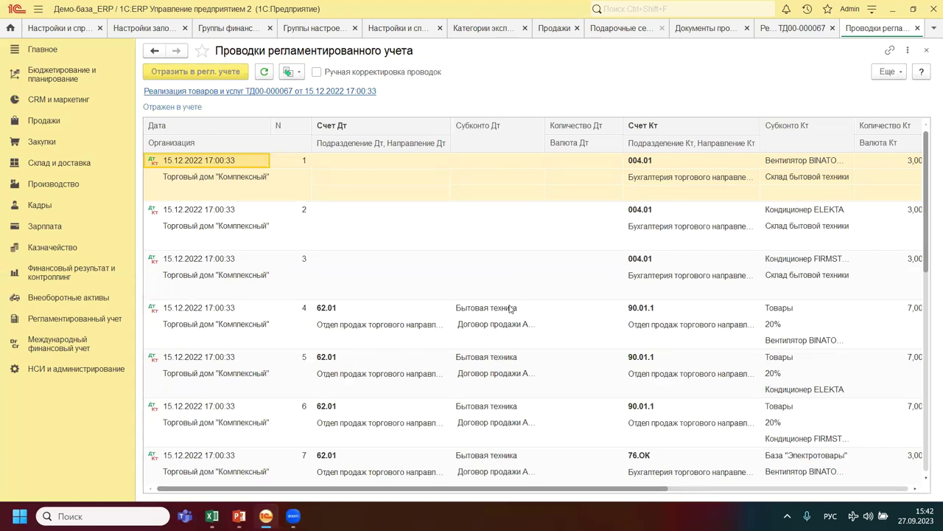
left_click(388, 323)
left_click(372, 314)
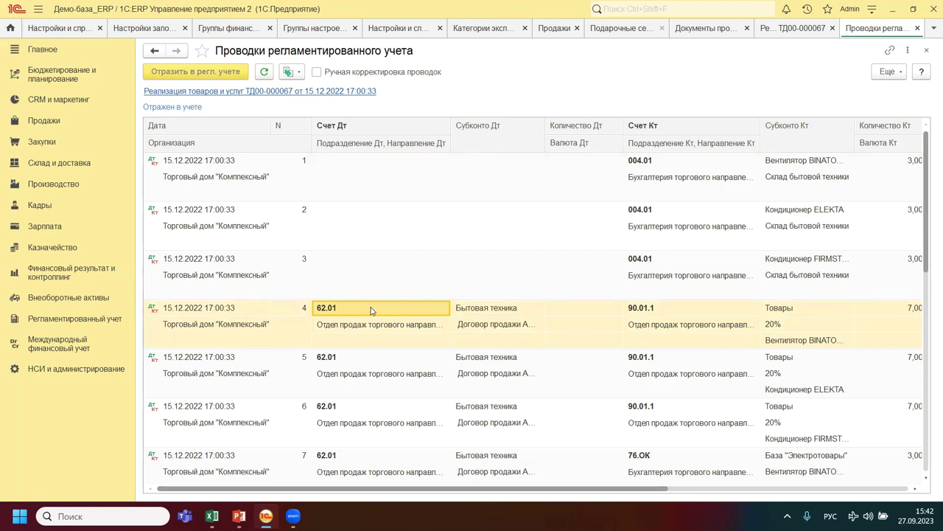
Open the sales contract from the 62.01 posting, check its Группа фин. учета расчетов and Детализация расчетов, and close it.
left_click(493, 328)
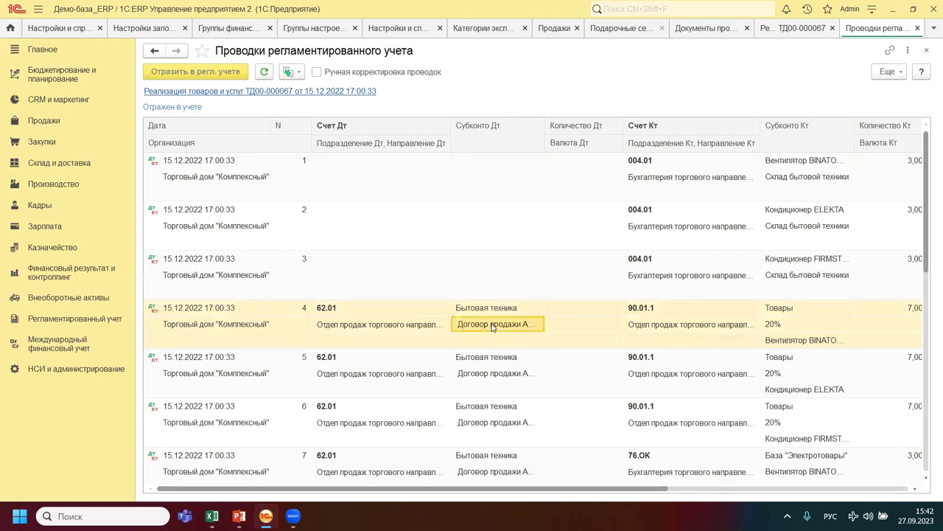
double_click(491, 327)
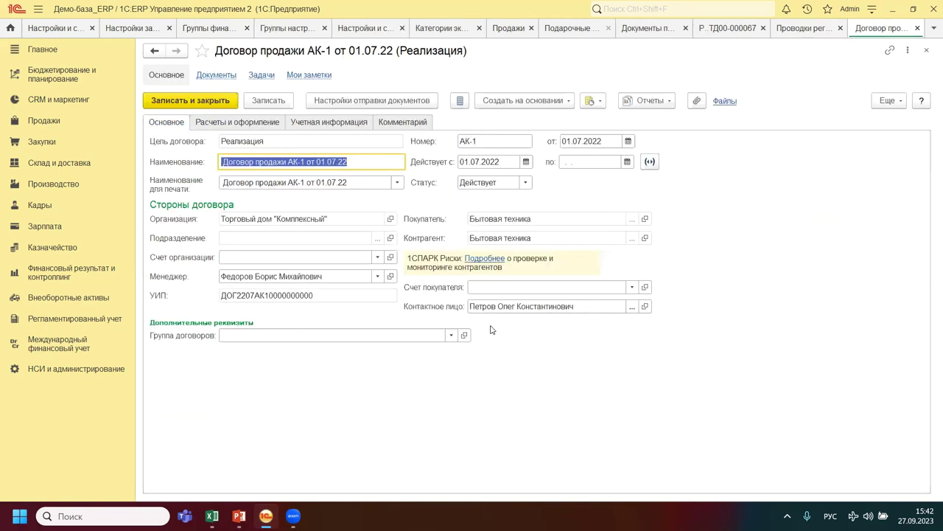
left_click(301, 127)
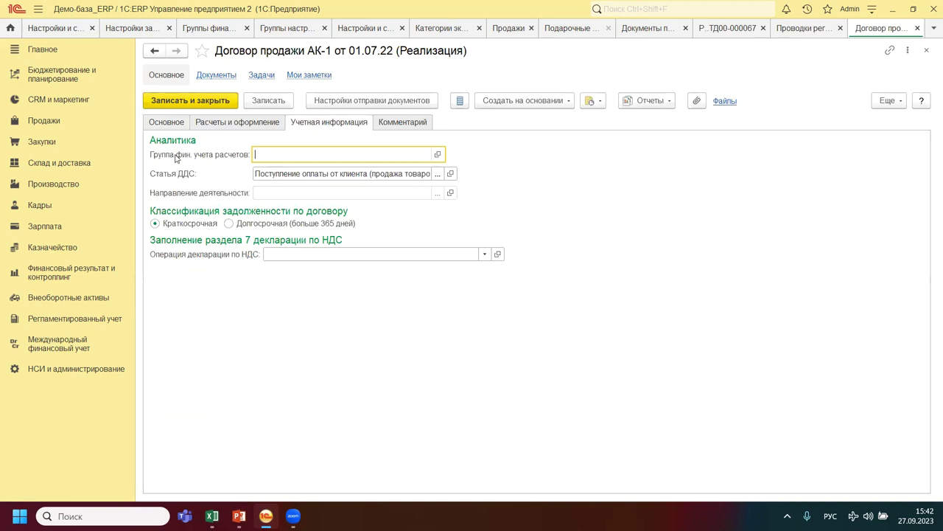
left_click(212, 124)
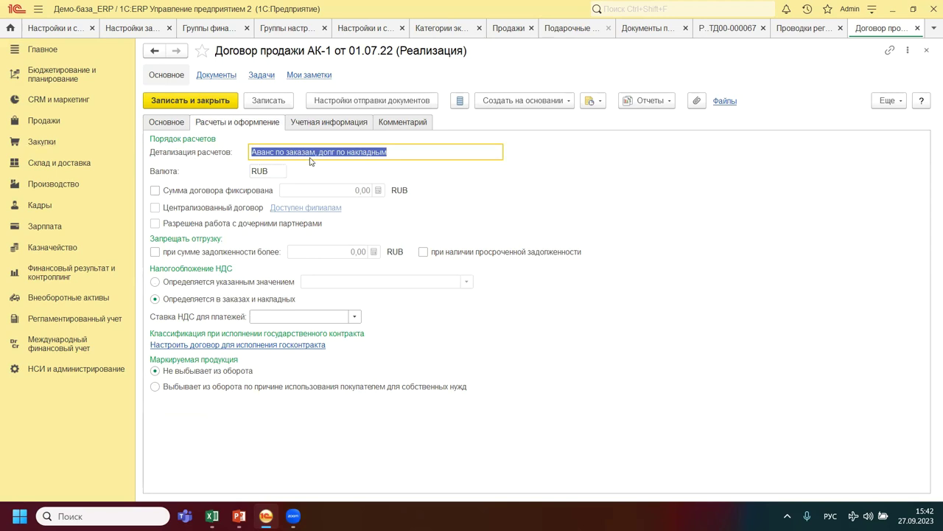
key("Escape")
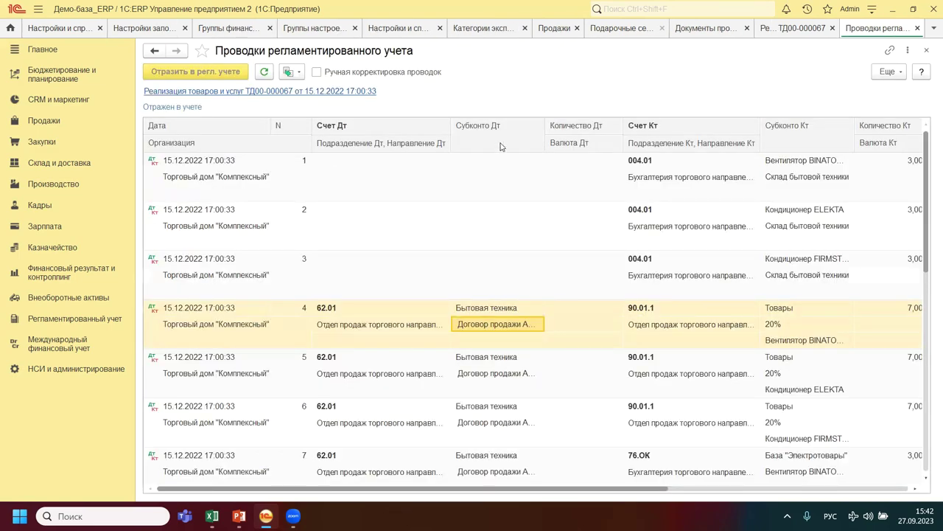
Return from the postings to the sale document, view its related documents and close that report.
left_click(310, 92)
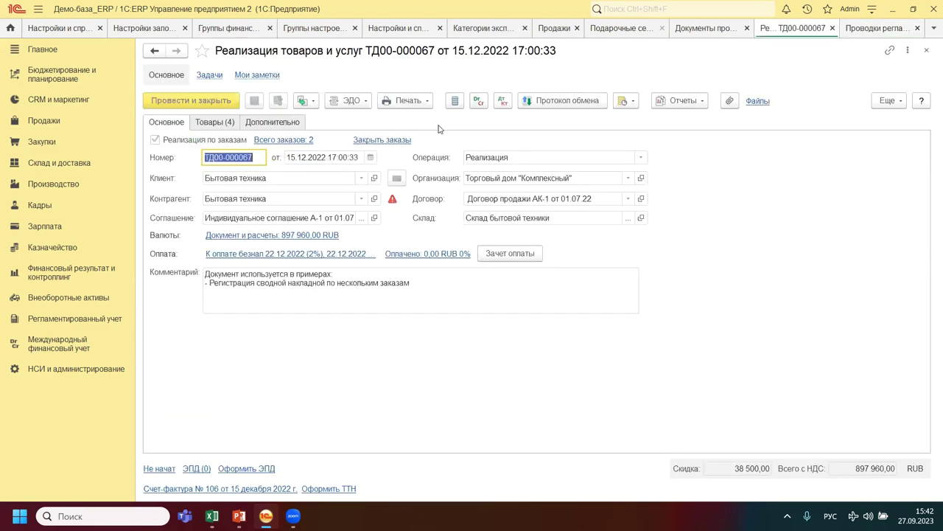
left_click(679, 101)
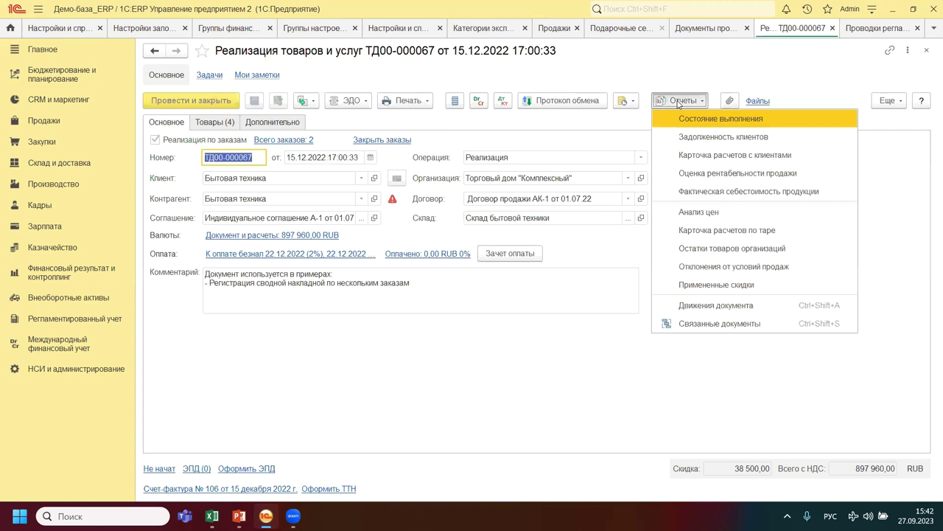
left_click(710, 323)
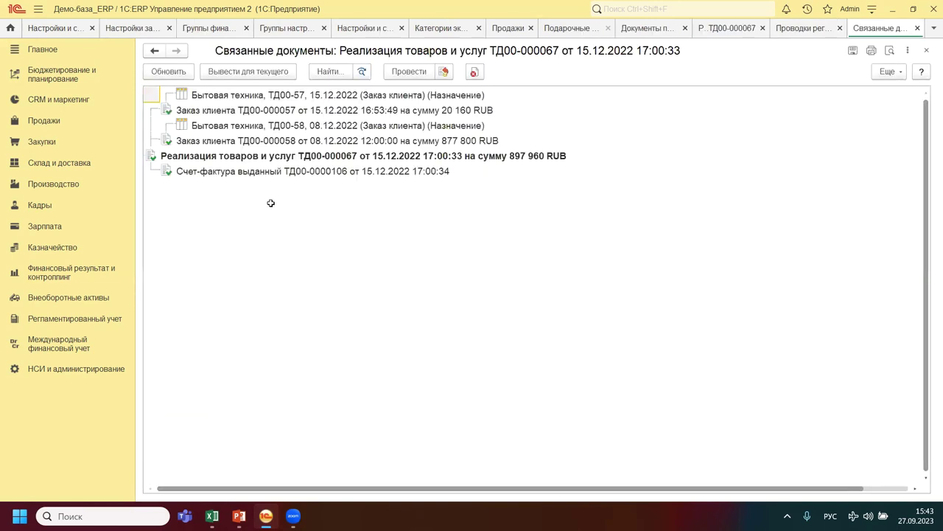
key("Escape")
Open the customer order of 15.12.2022 linked to the sale, check its Группа фин. учета расчетов field and close the order.
left_click(275, 138)
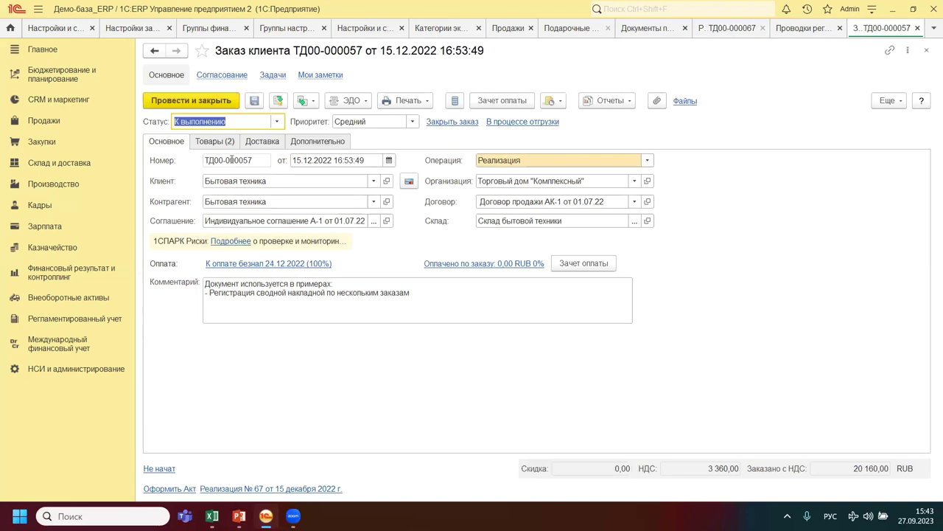
left_click(311, 145)
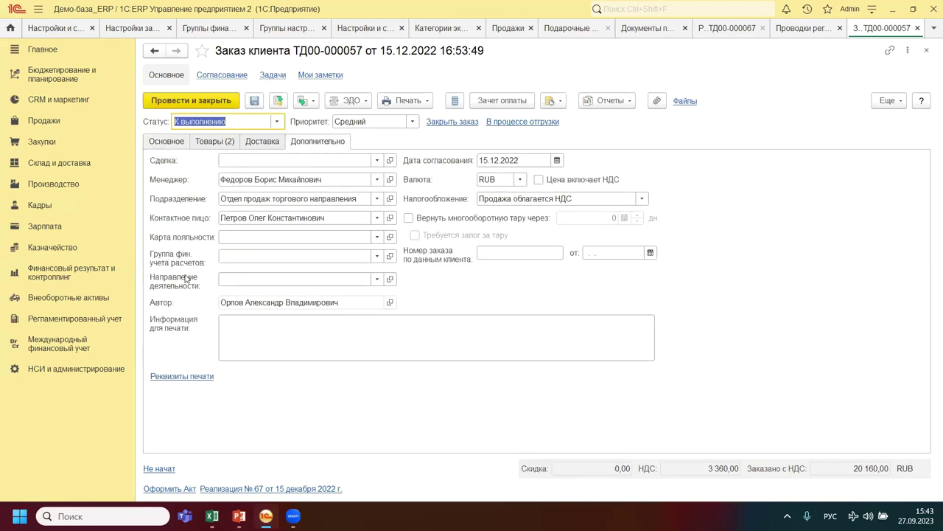
left_click(257, 255)
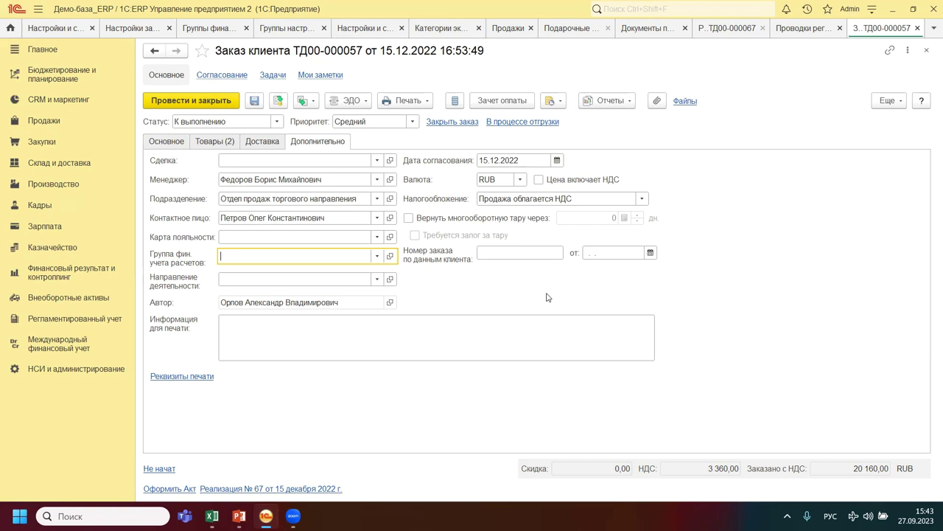
key("Escape")
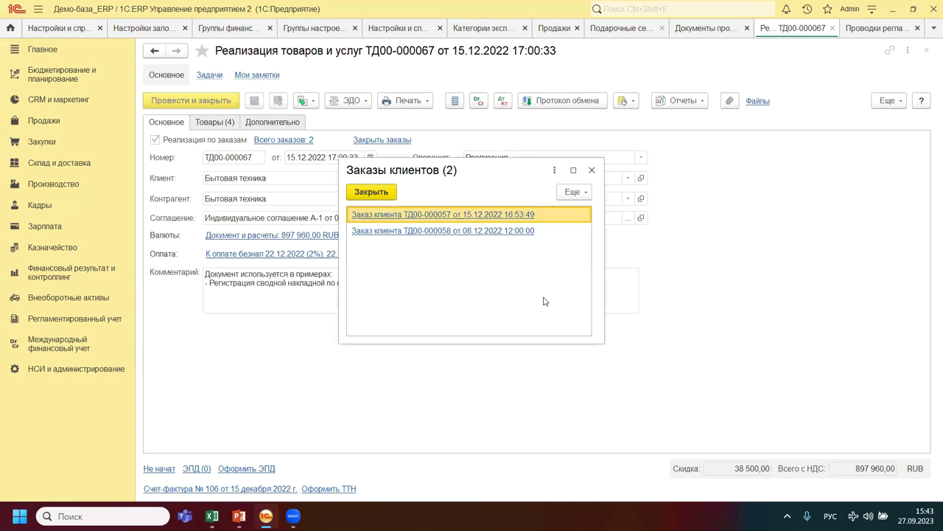
Close the list of linked customer orders and check Группа фин. учета расчетов in the sale document's additional details.
key("Escape")
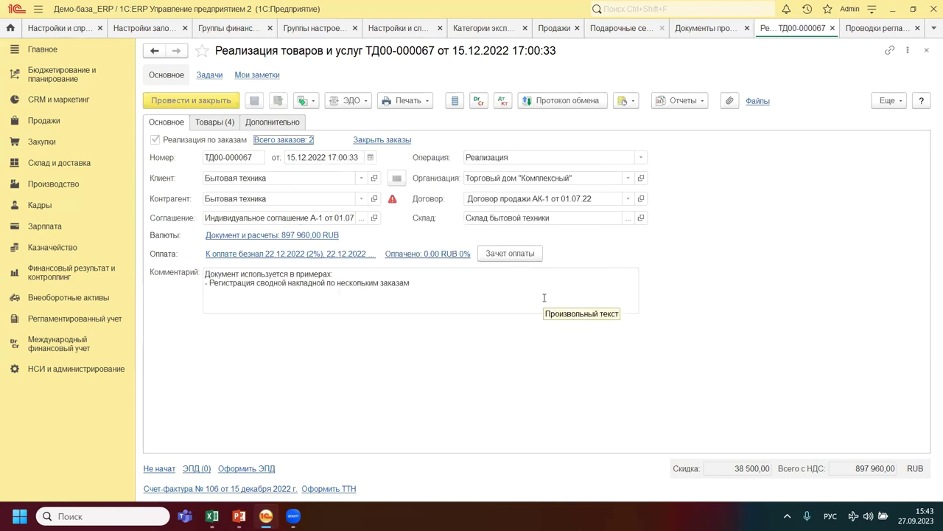
left_click(270, 125)
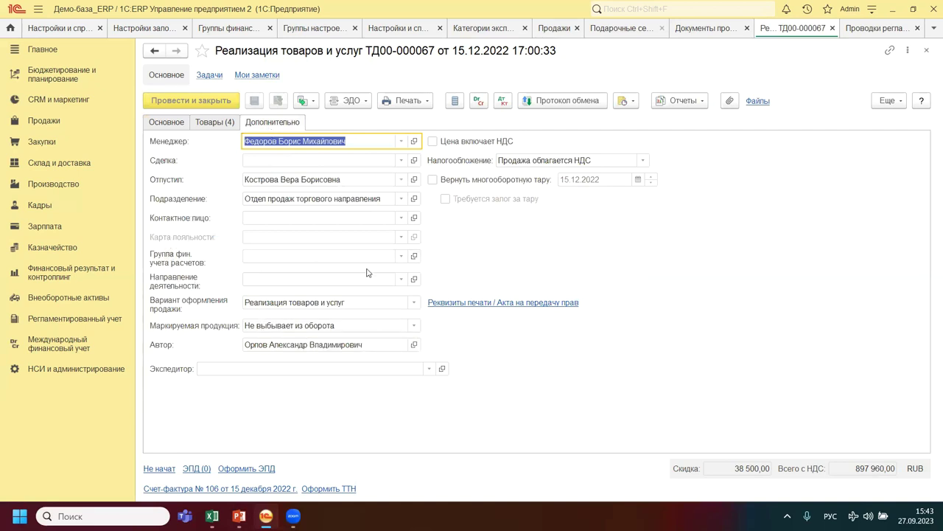
Open Отражение документов в регл. учете and go to its accounting account settings.
left_click(86, 370)
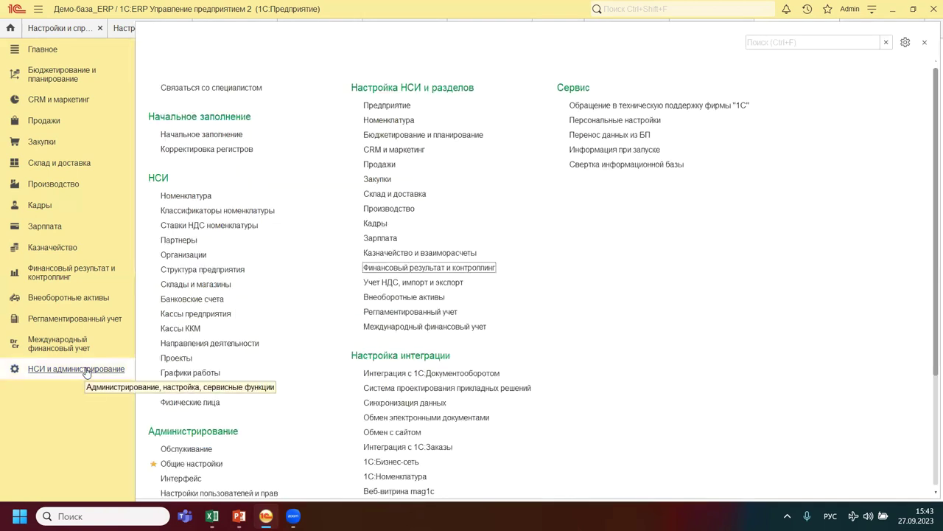
left_click(73, 319)
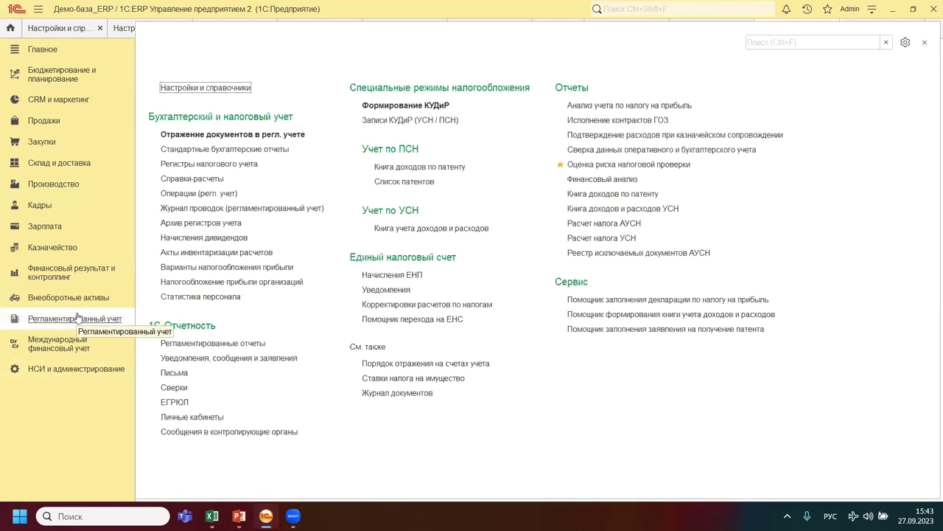
left_click(190, 137)
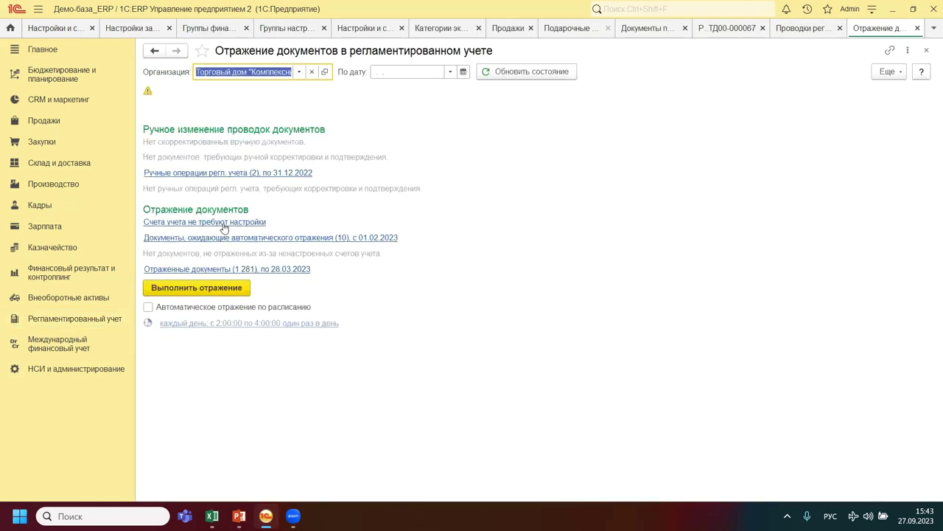
left_click(218, 223)
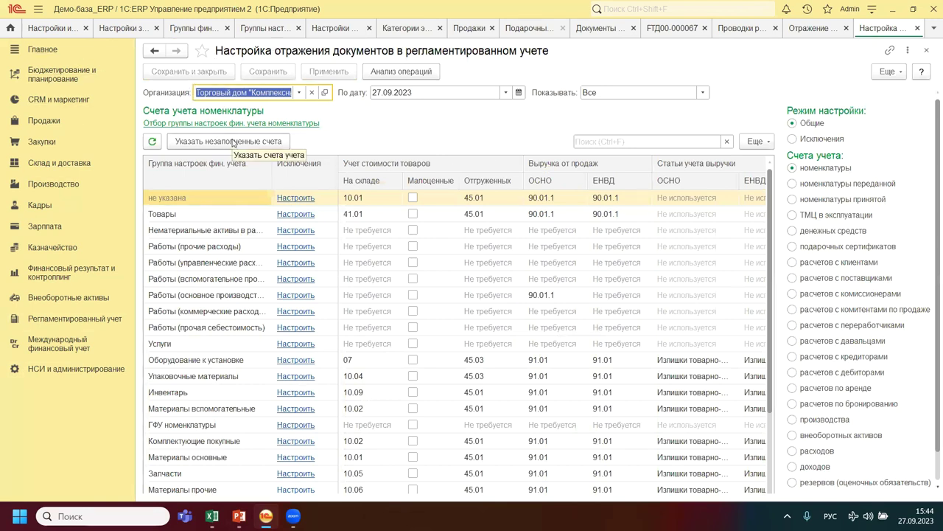
Open Порядок отражения на счетах учета and display only the расчетов с клиентами accounting section.
left_click(77, 319)
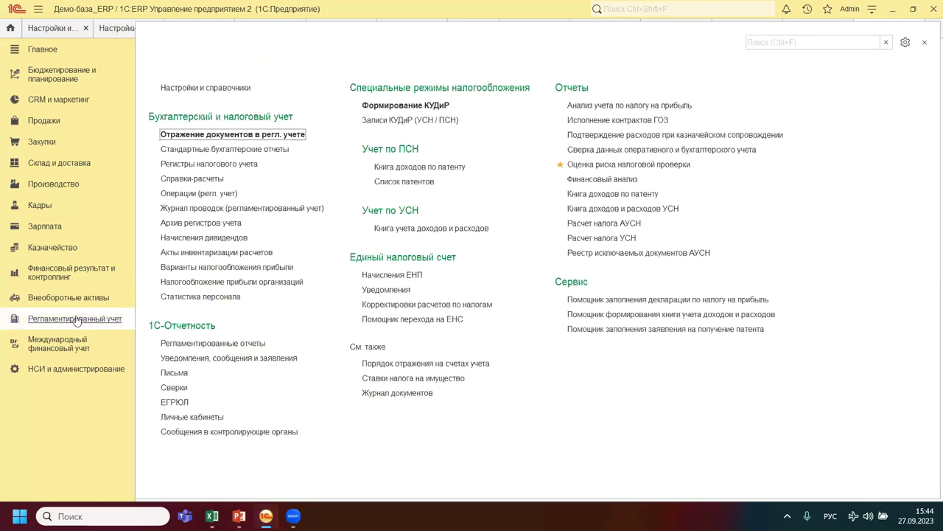
left_click(411, 364)
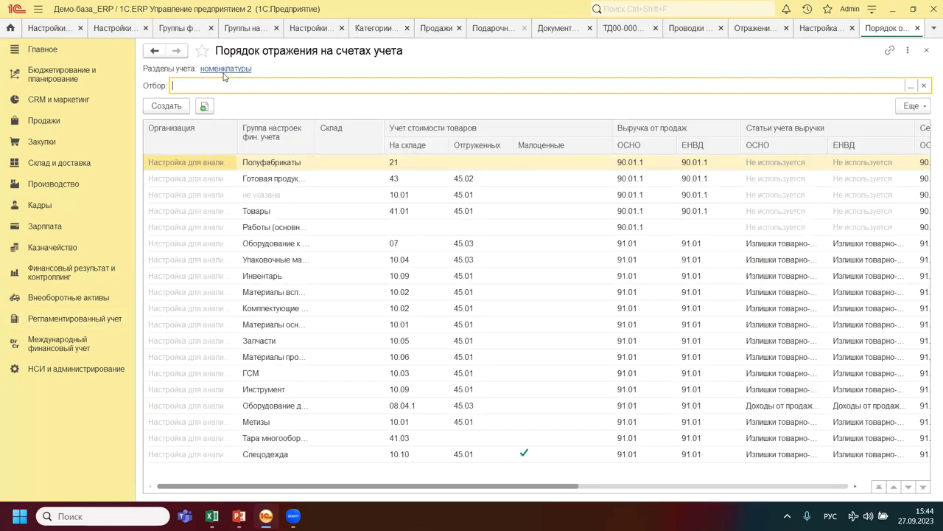
left_click(223, 69)
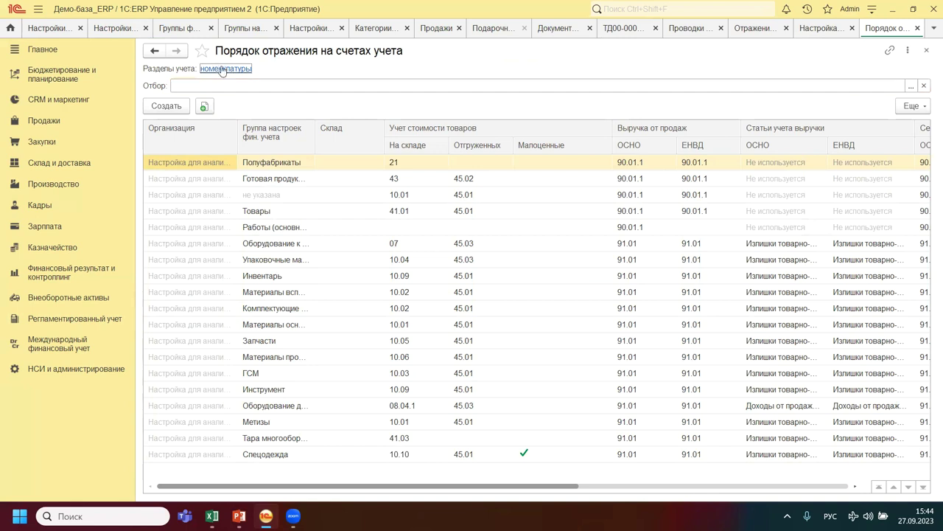
left_click(356, 204)
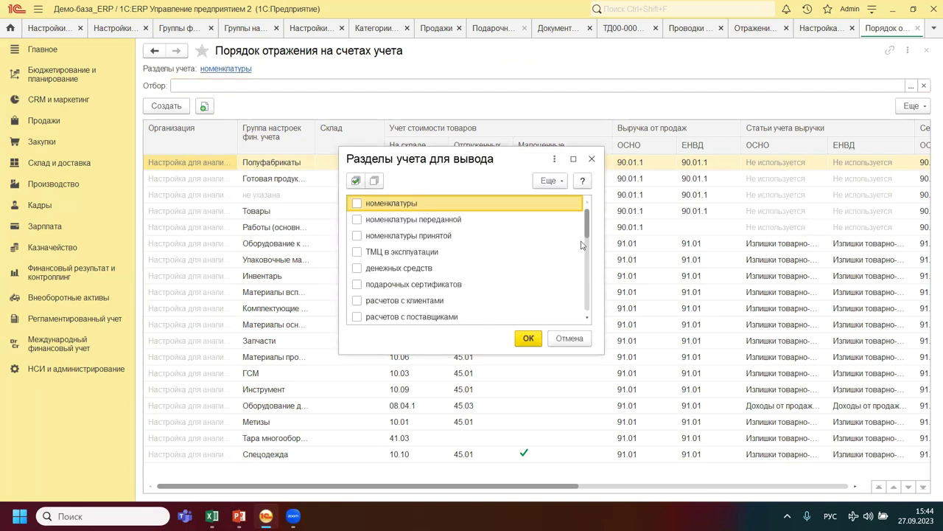
left_click_drag(587, 232, 589, 237)
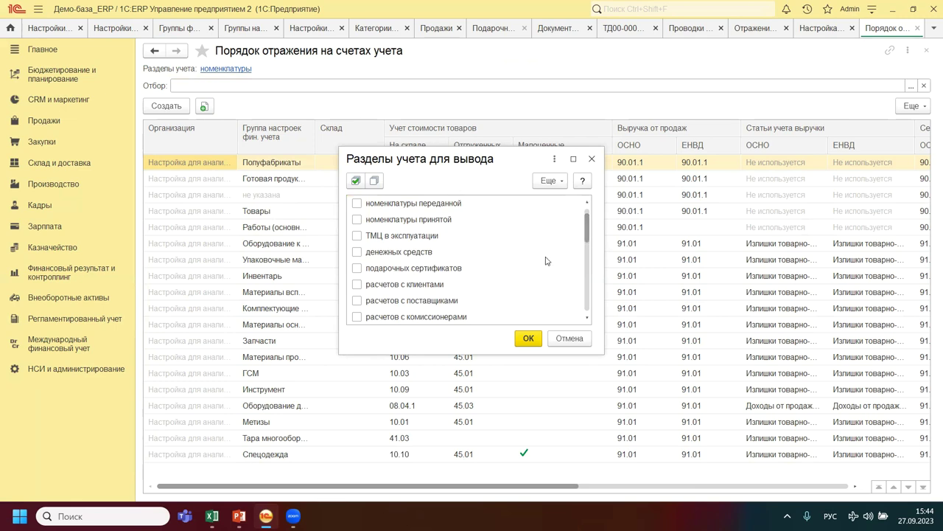
left_click(360, 287)
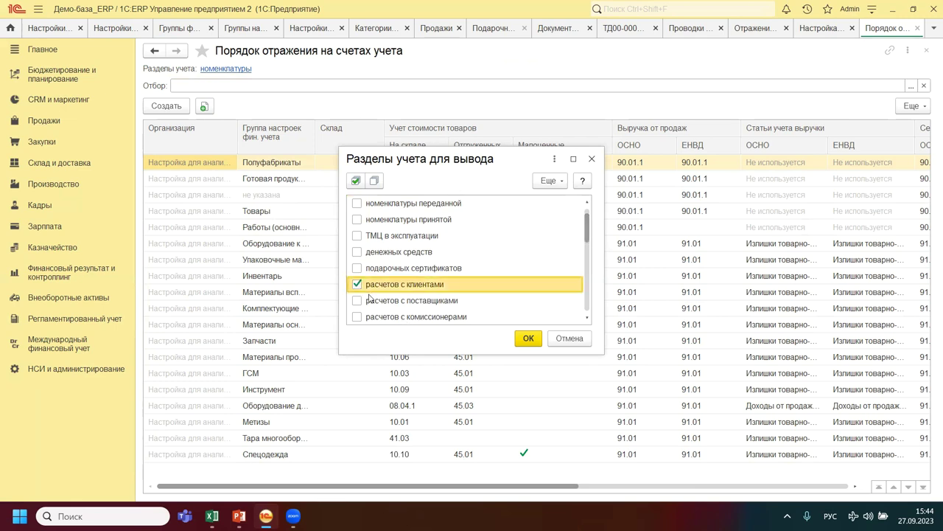
left_click(529, 340)
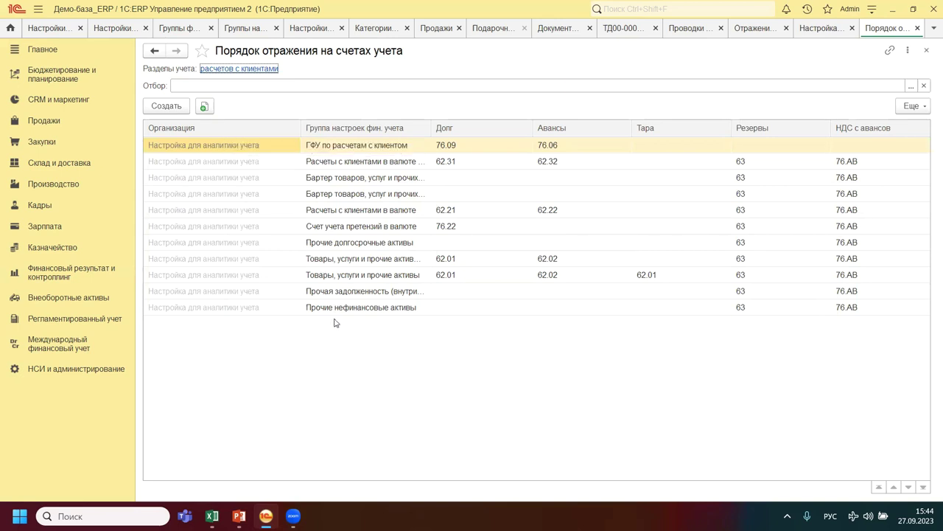
Switch the displayed section back to номенклатуры, examine the accounts for the unspecified financial accounting group and close the list.
left_click(262, 68)
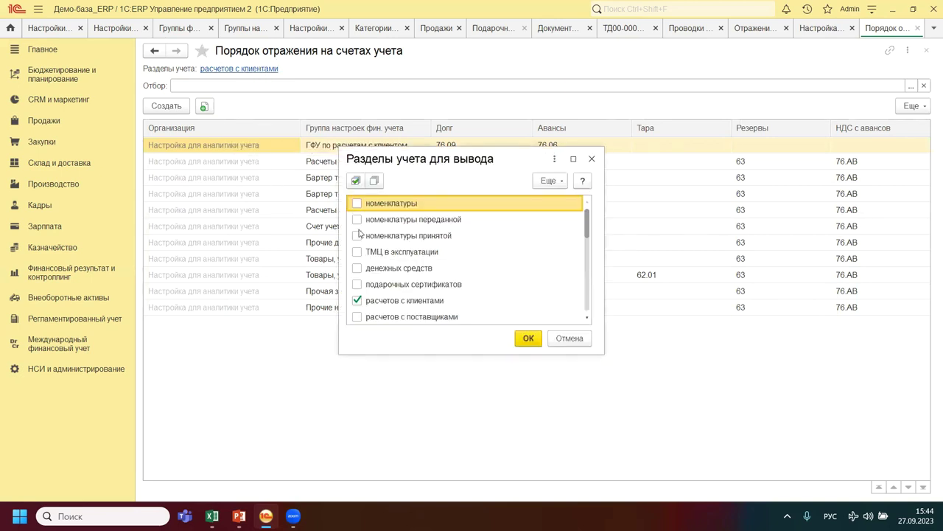
left_click(357, 301)
left_click(357, 203)
left_click(529, 338)
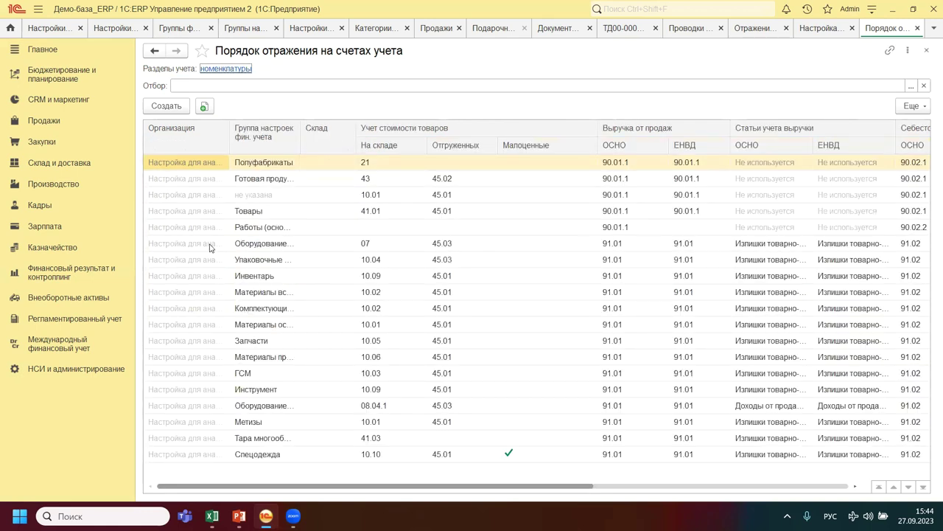
left_click(176, 196)
left_click(252, 197)
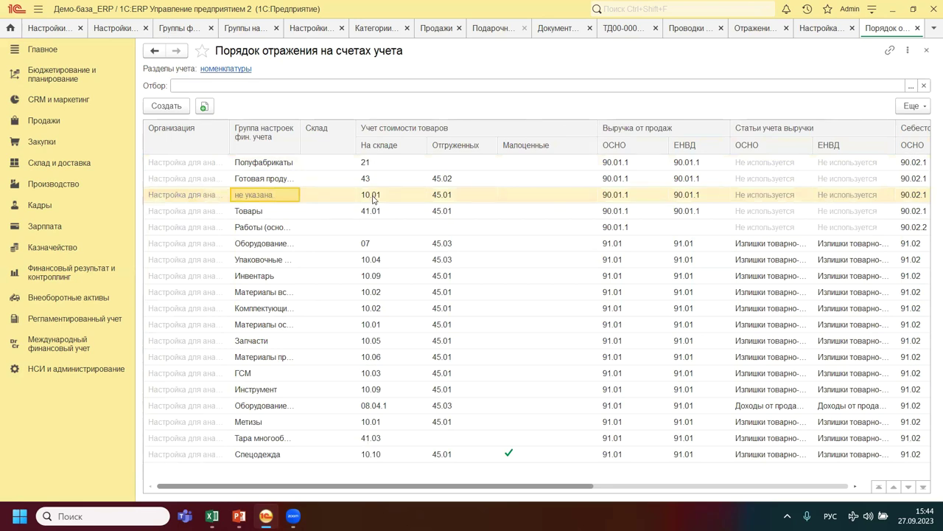
key("Escape")
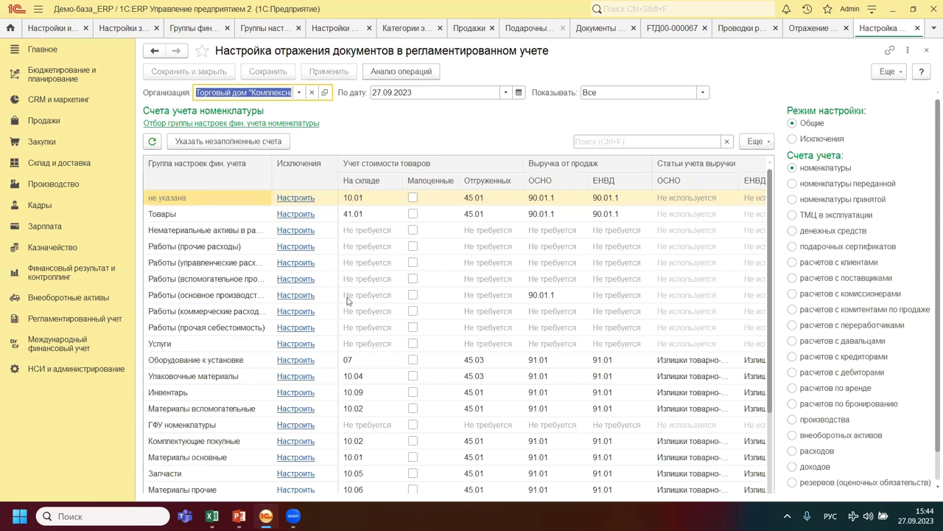
Examine the номенклатуры and расчетов с клиентами accounts in the document reflection settings and close the settings.
scroll(376, 293, "down", 5)
scroll(376, 294, "up", 5)
left_click(836, 264)
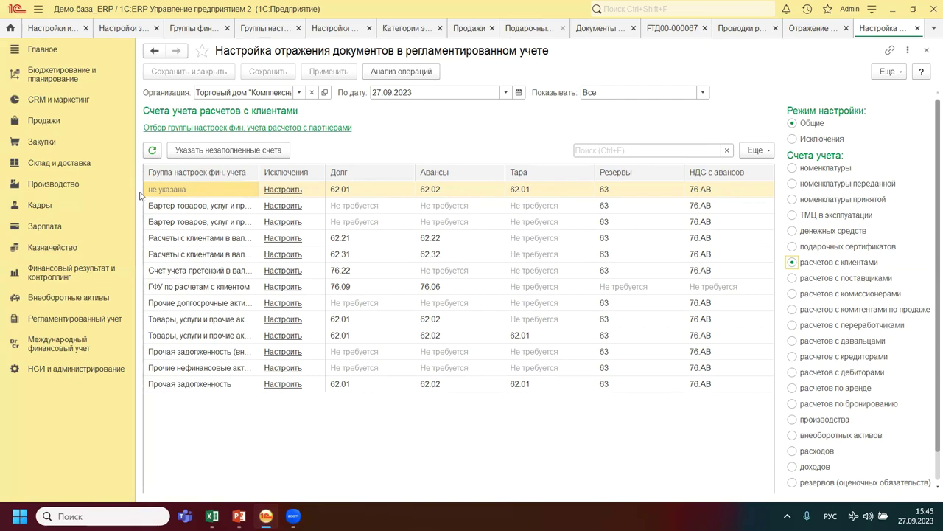
scroll(198, 190, "down", 1)
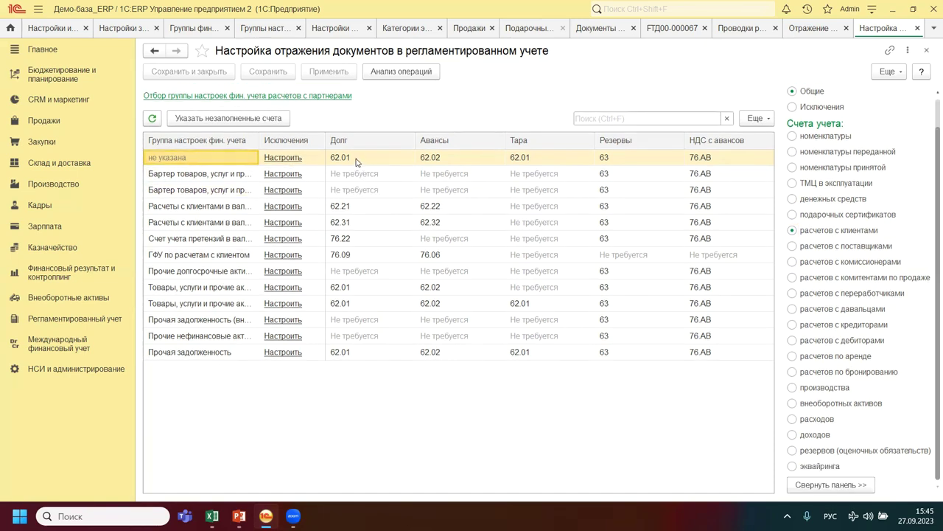
key("Escape")
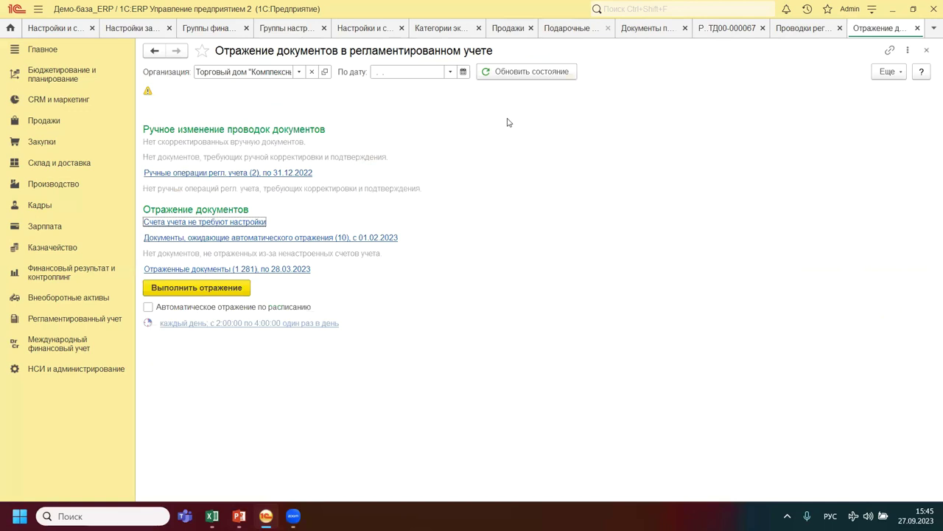
Revisit the sale's postings and additional details, and close the regulated accounting document reflection form.
left_click(785, 32)
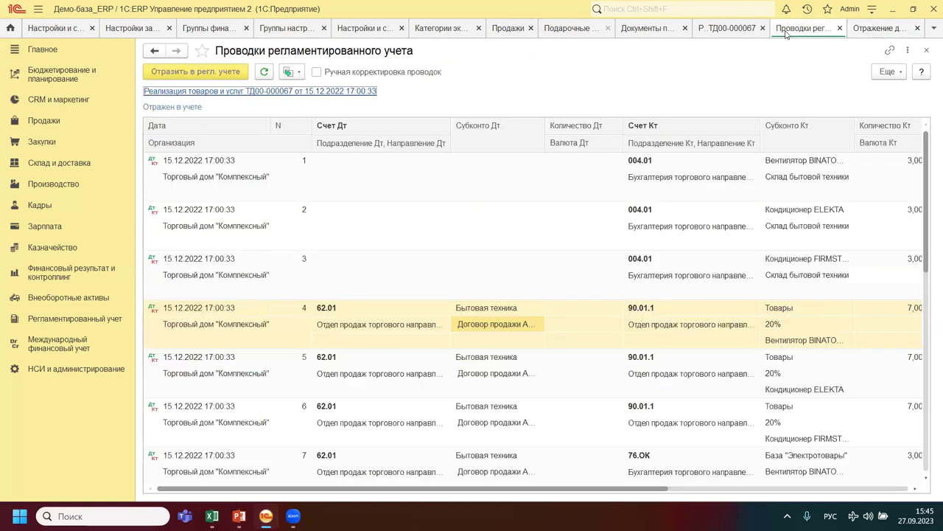
left_click(726, 32)
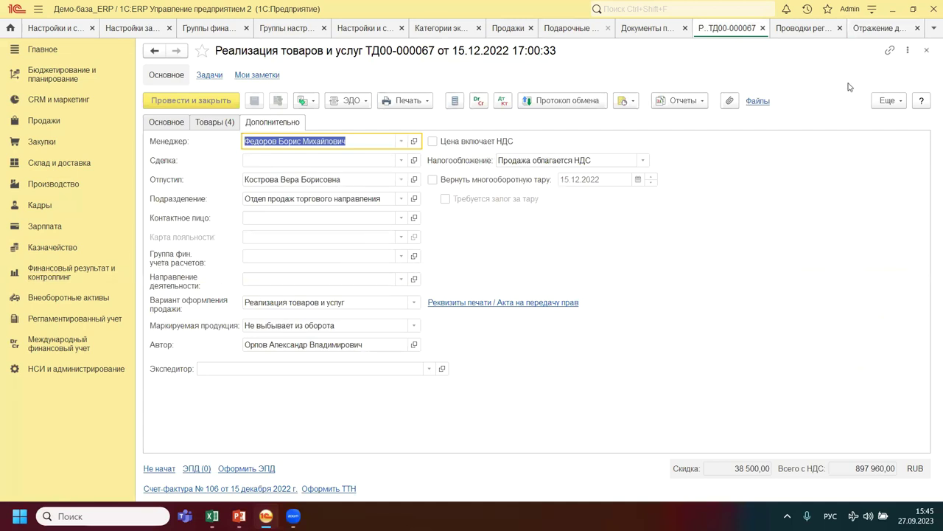
left_click(876, 30)
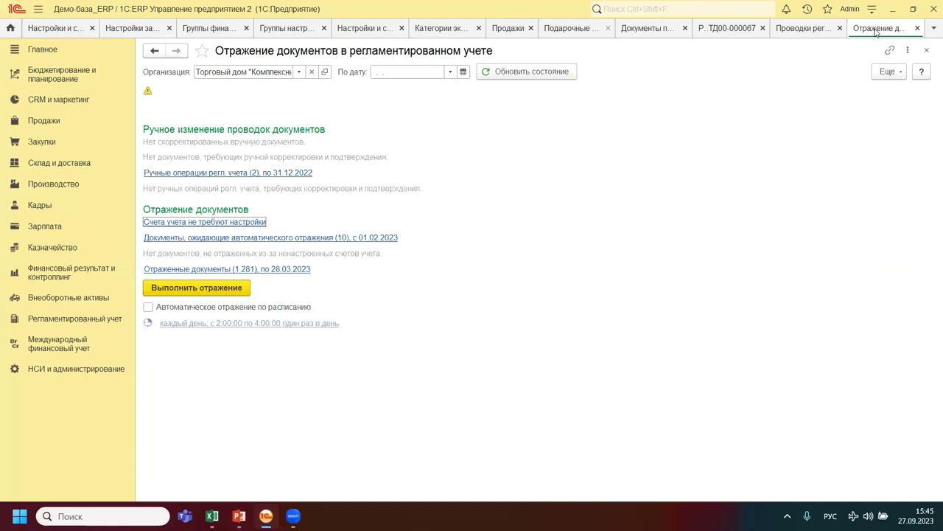
left_click(927, 52)
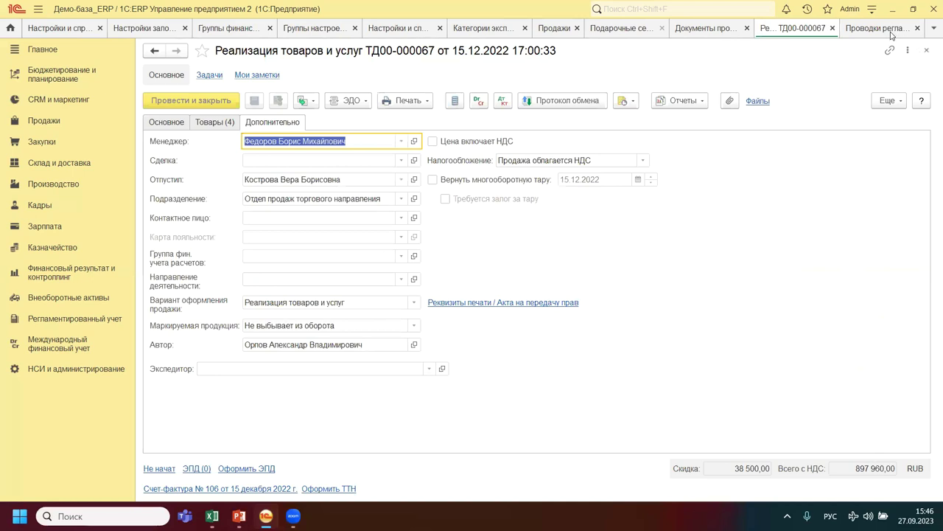
Return to the sale's regulated accounting postings and examine the 90.01.1 revenue line for the Вентилятор BINATONE item.
left_click(892, 31)
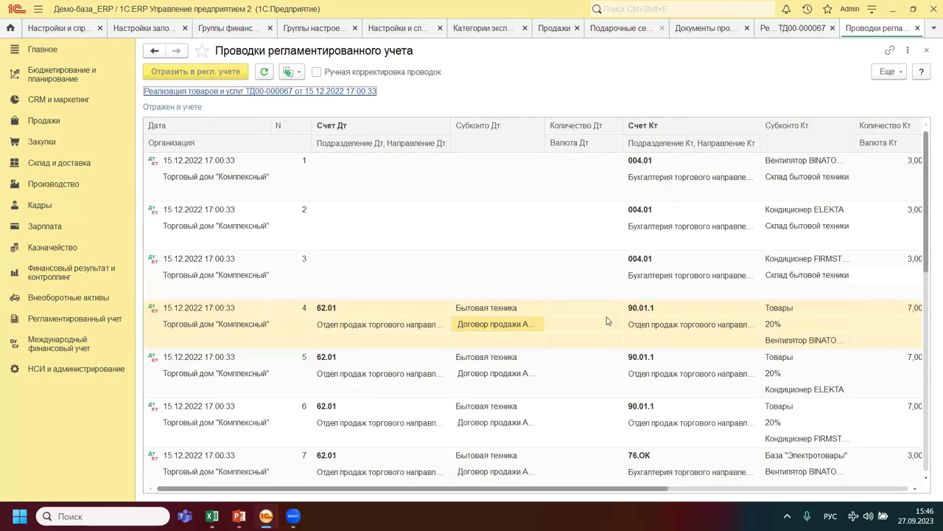
scroll(606, 315, "down", 5)
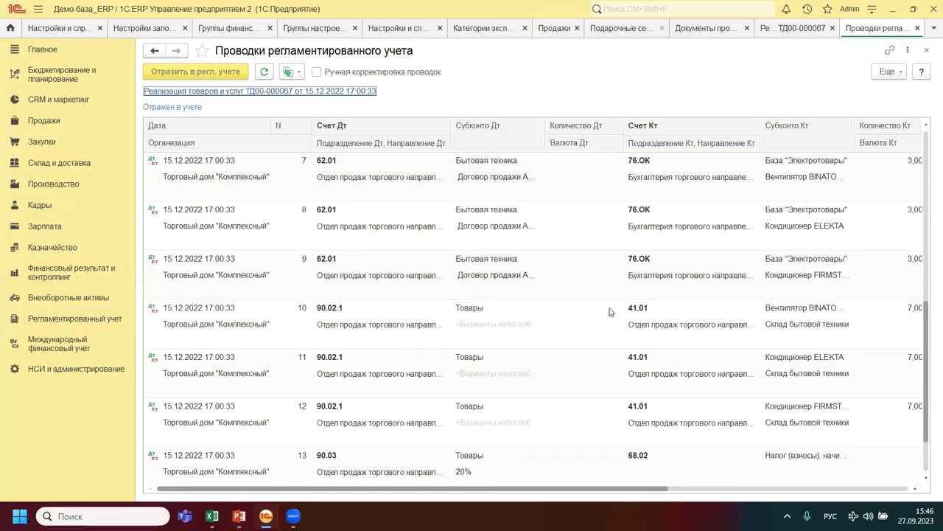
scroll(607, 315, "up", 5)
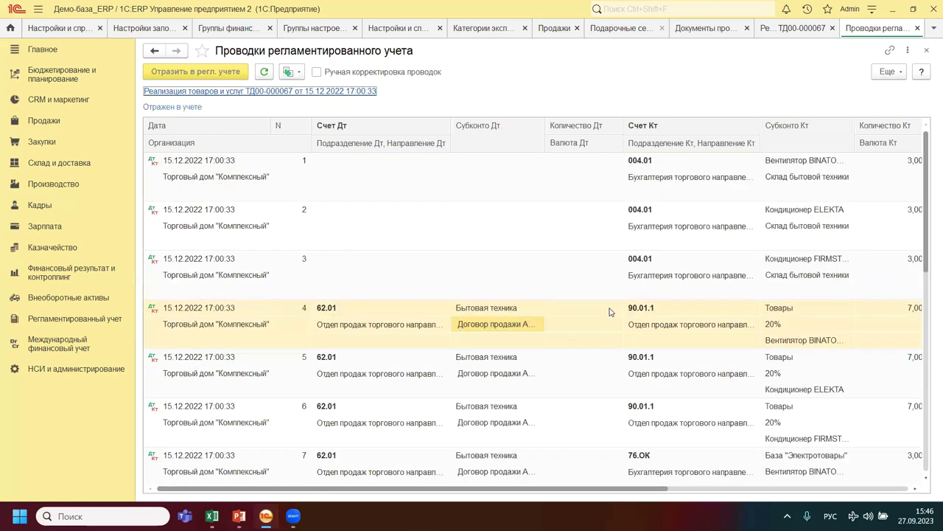
left_click(673, 310)
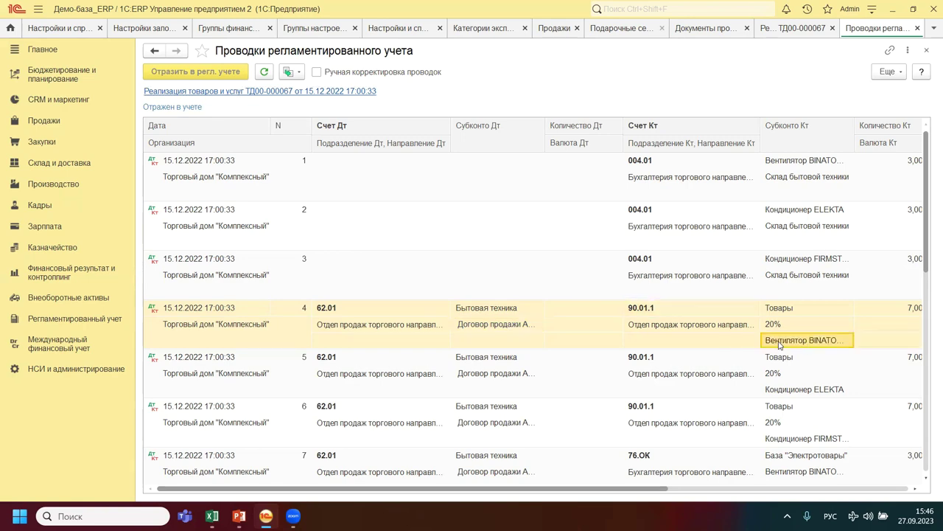
Examine the VAT posting on 90.03 and the cost postings on debit 90.02.1 and credit 41.01.
scroll(644, 343, "down", 5)
scroll(641, 342, "down", 1)
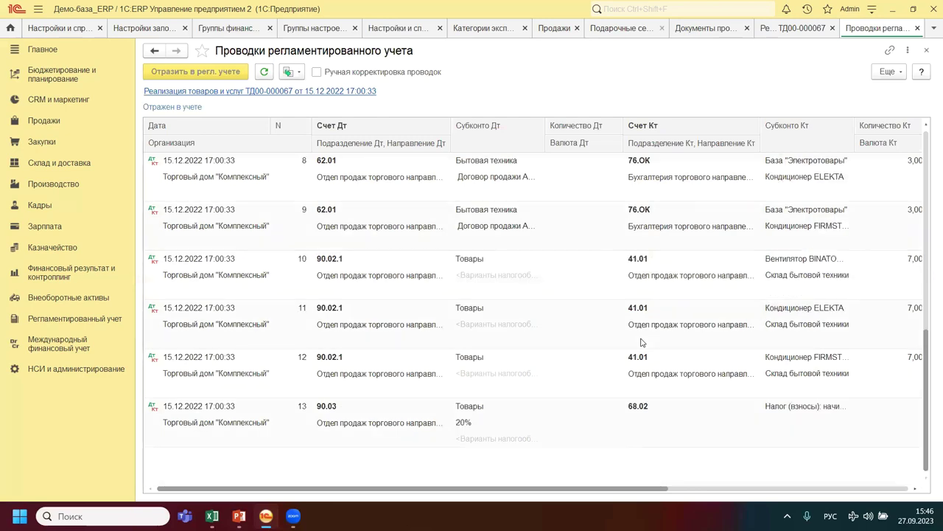
left_click(323, 409)
left_click(329, 361)
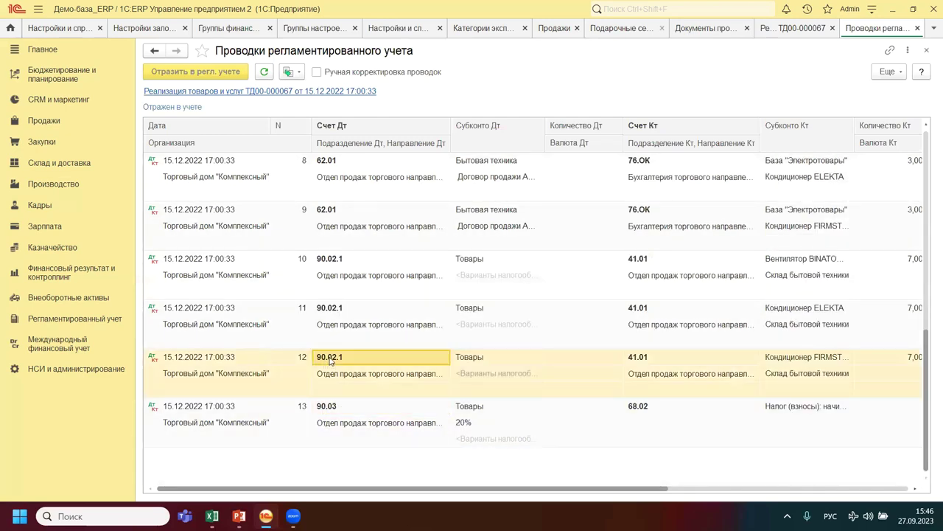
left_click(642, 312)
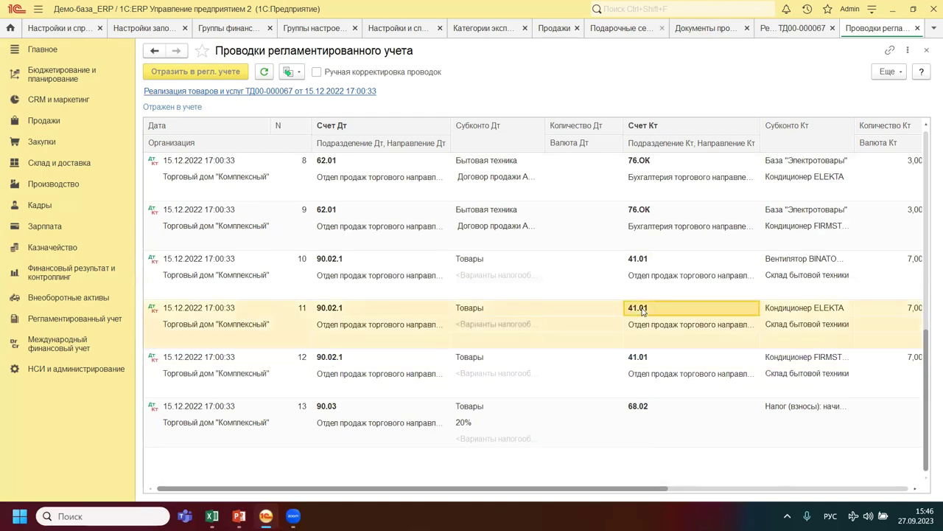
Open the Вентилятор BINATONE item card from its 90.01.1 revenue posting and expand the Финансовый учет details.
scroll(644, 311, "up", 5)
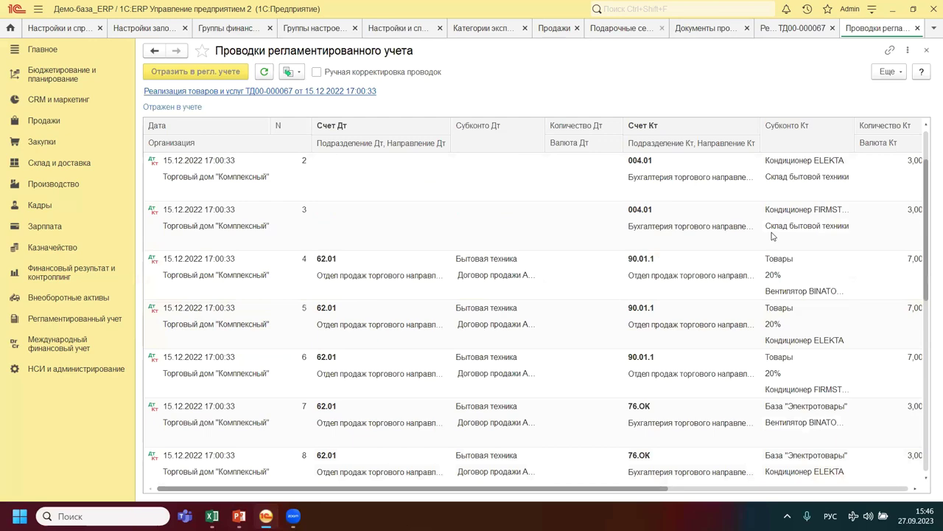
left_click(782, 291)
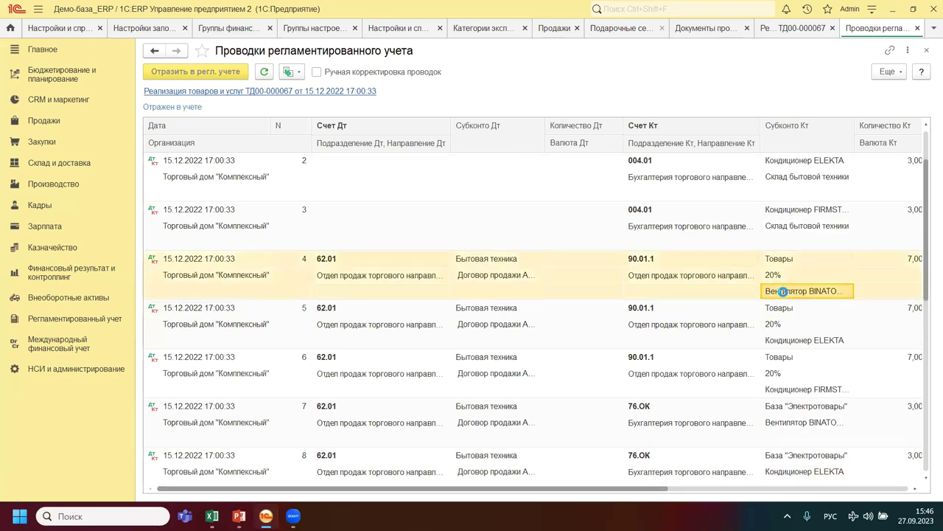
double_click(781, 292)
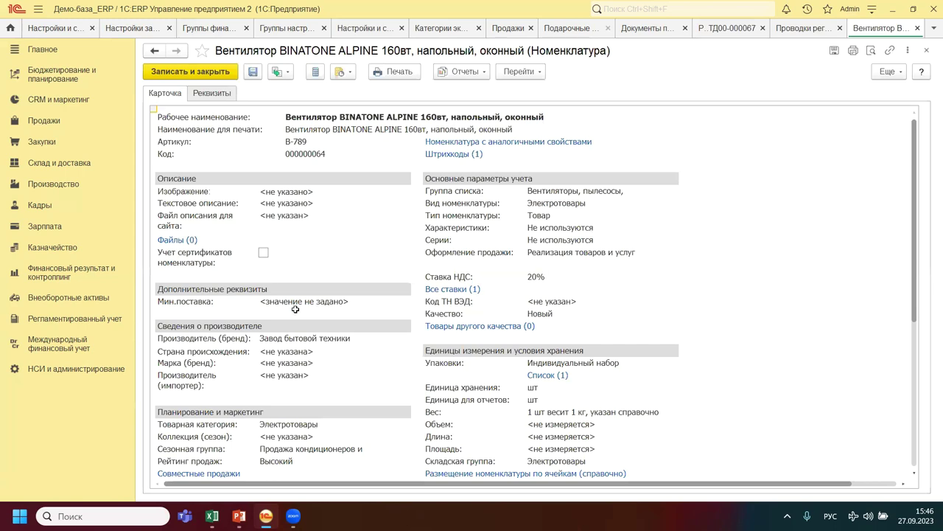
left_click(210, 93)
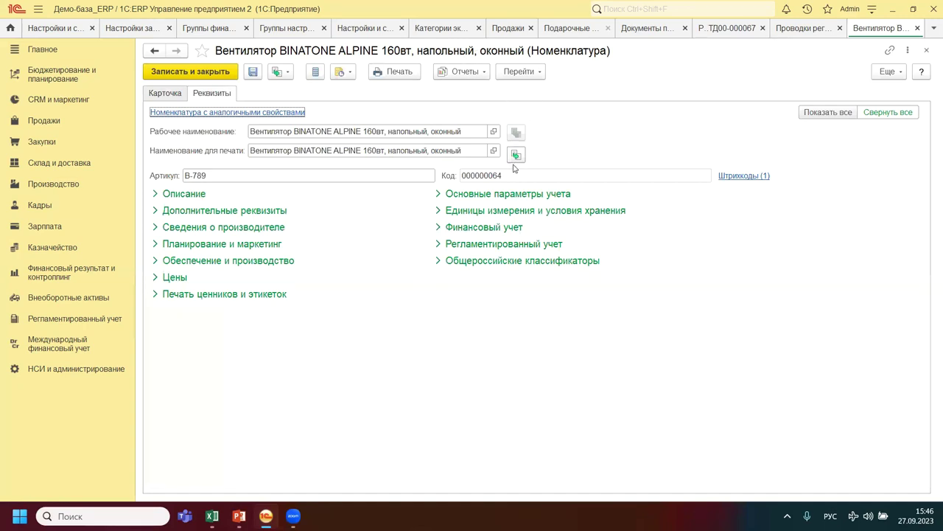
left_click(438, 227)
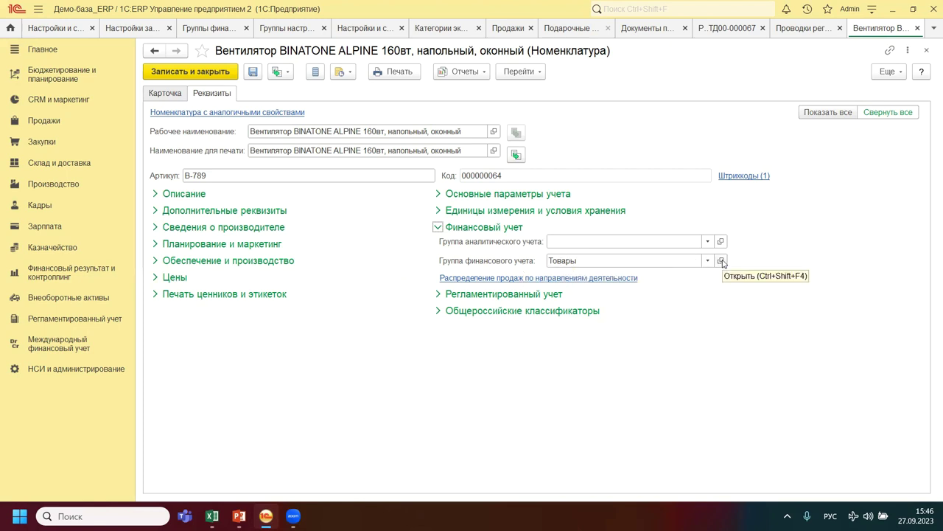
Try clearing the item's Группа финансового учета and undo the change.
left_click(583, 262)
key("BackSpace")
left_click(800, 263)
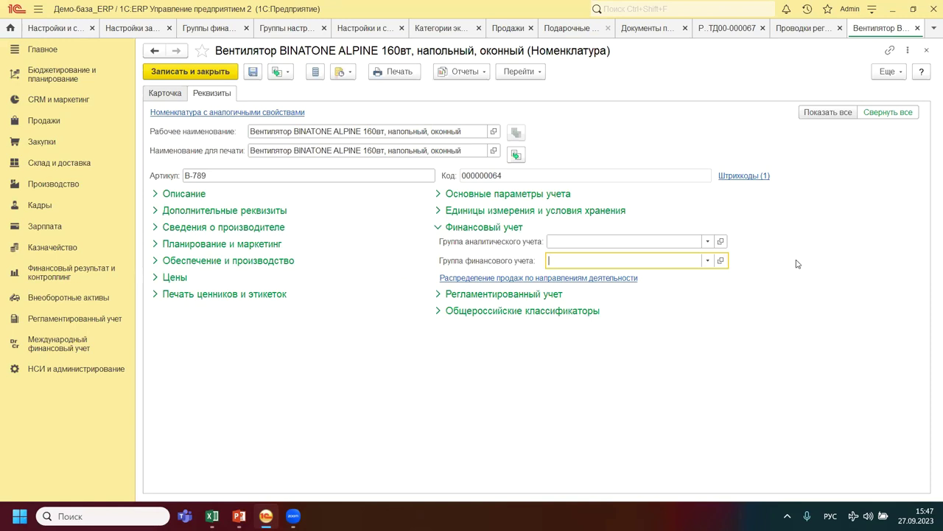
key("ctrl+z")
Examine the cost, sales and VAT accounts of the item's Товары financial accounting group, then close the forms back to the sales documents list.
left_click(722, 262)
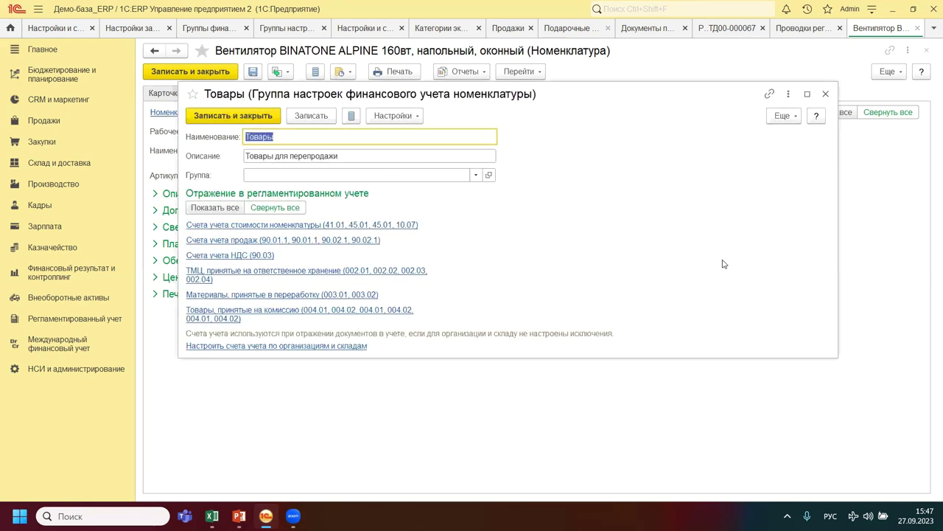
left_click(233, 226)
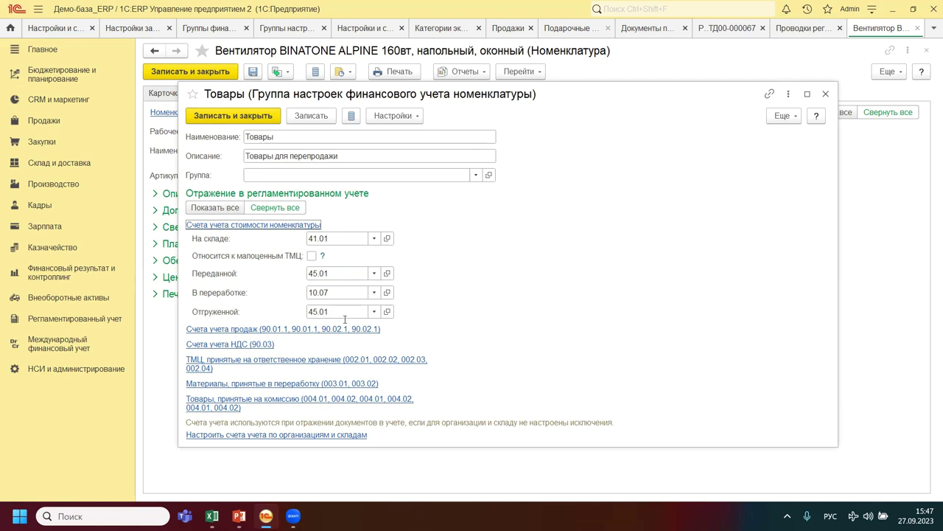
left_click(267, 330)
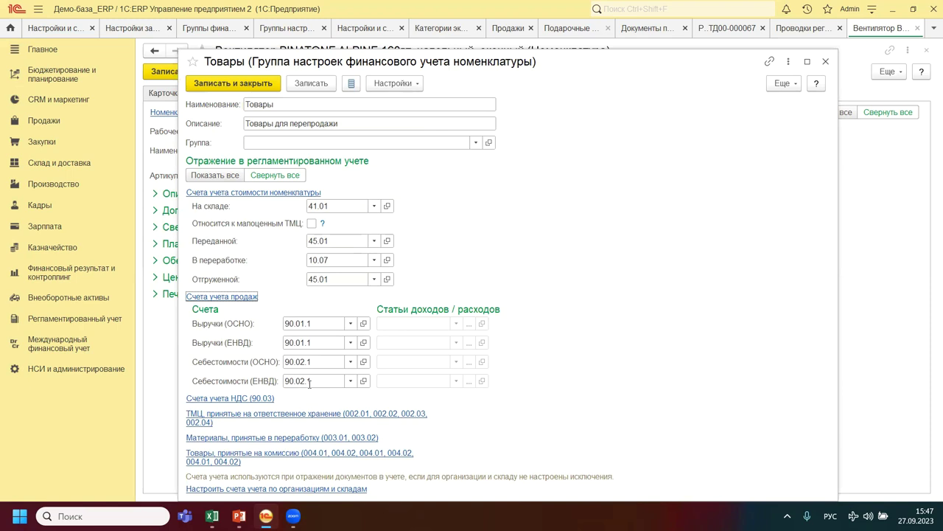
left_click(221, 398)
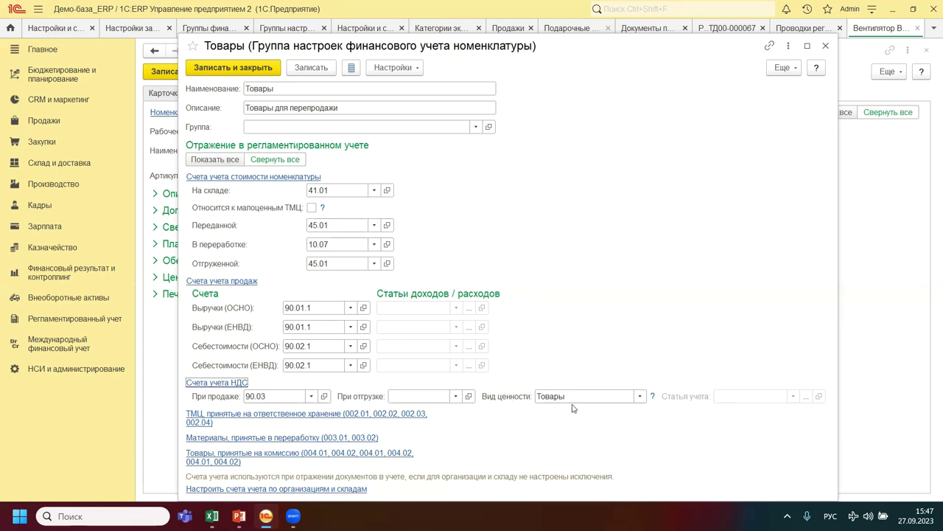
key("Escape")
key("Escape")
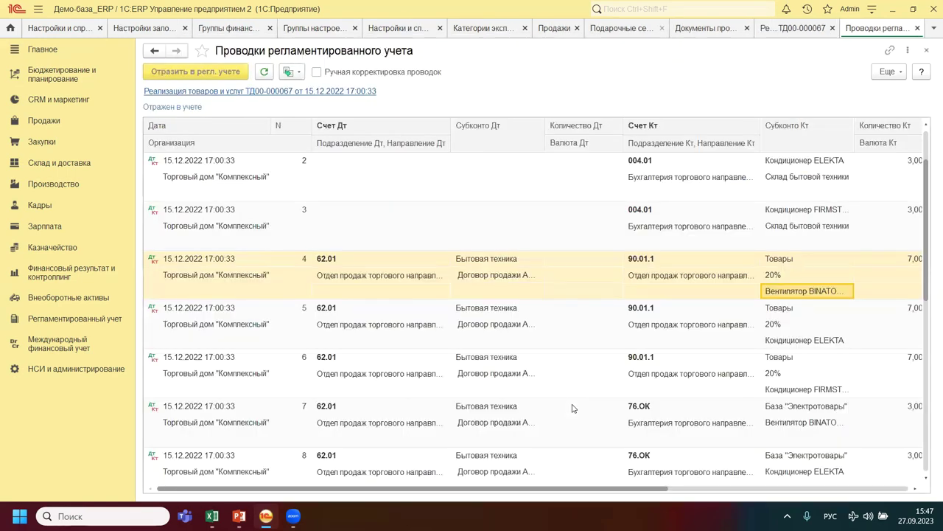
key("Escape")
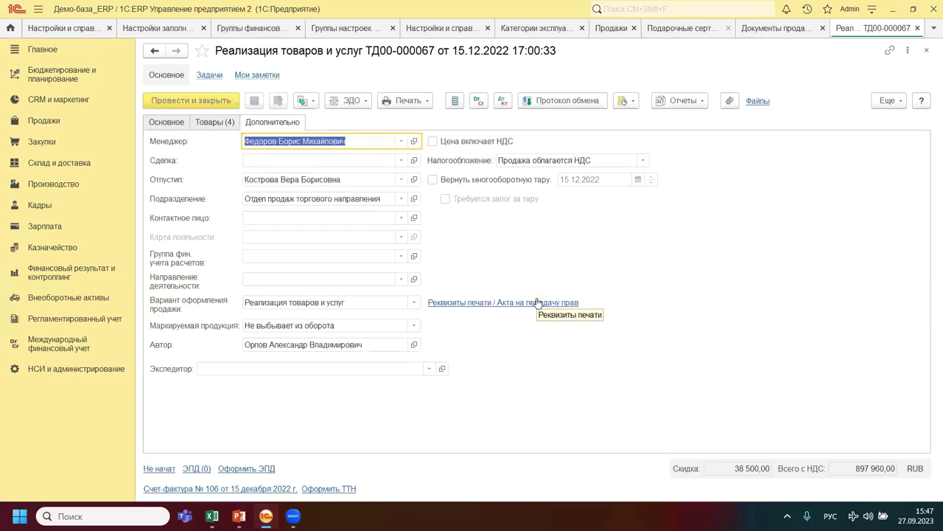
key("Escape")
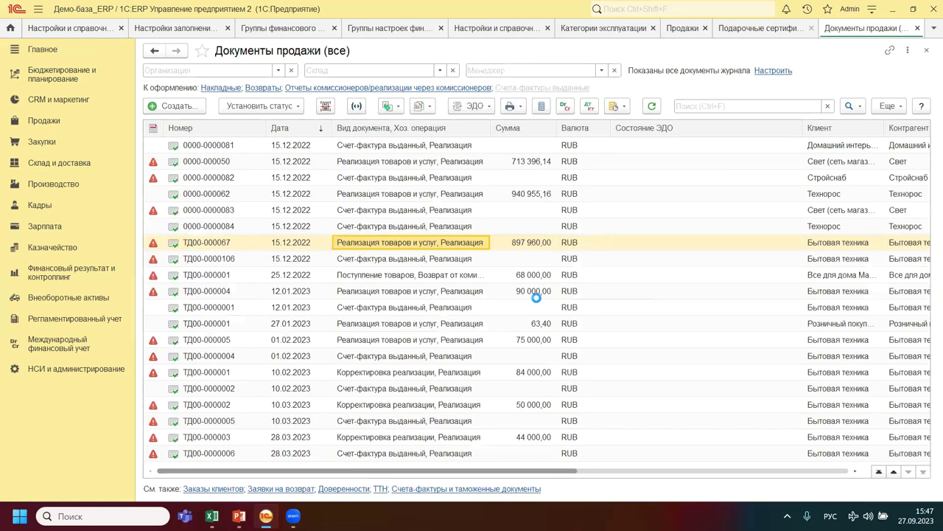
Reopen the 15.12.2022 sale to Бытовая техника, review its goods and additional details, and close it with the sales documents list.
double_click(435, 244)
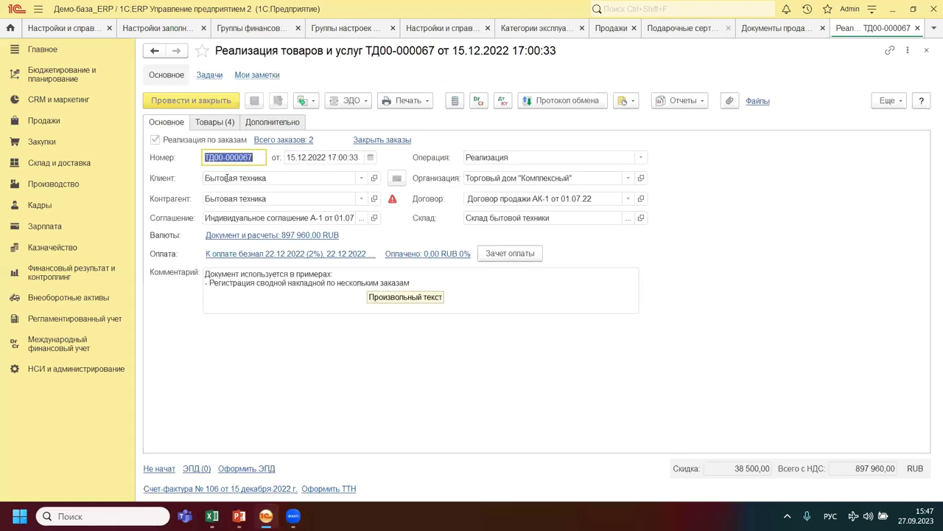
left_click(207, 123)
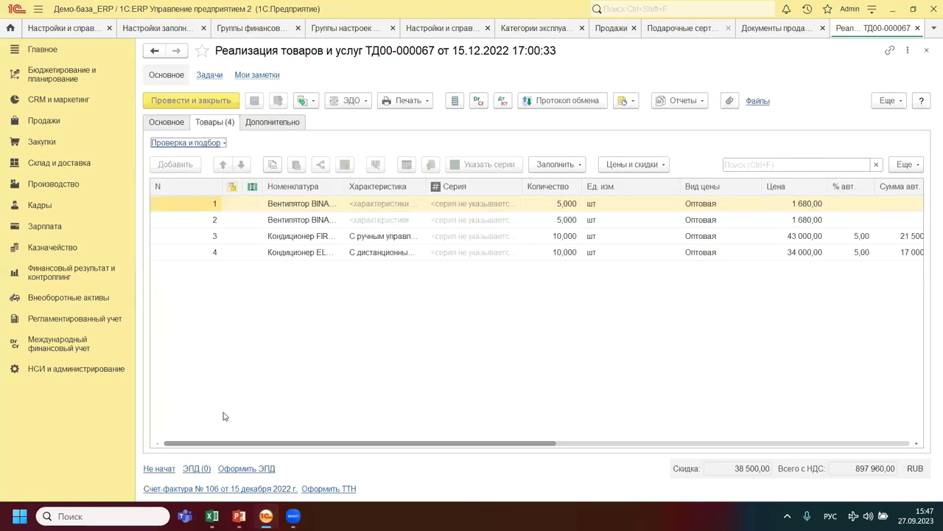
scroll(336, 452, "right", 10)
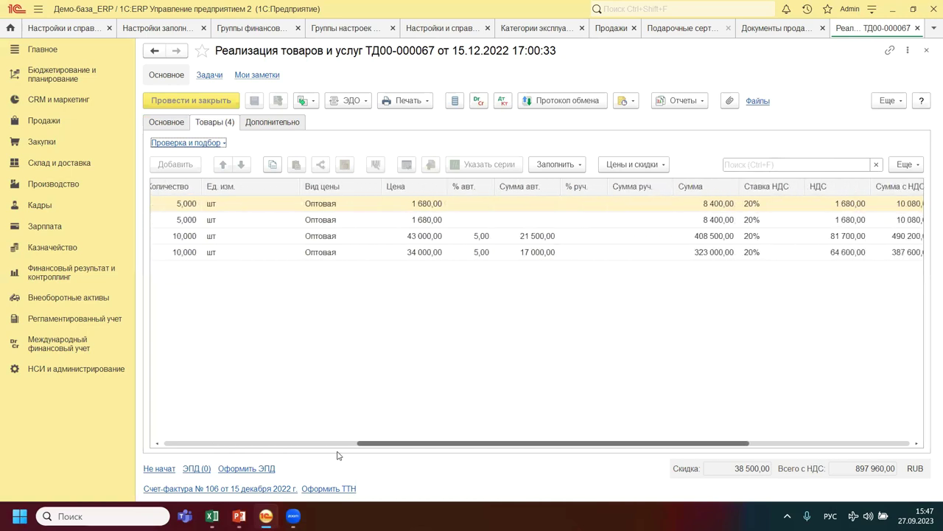
scroll(337, 455, "right", 3)
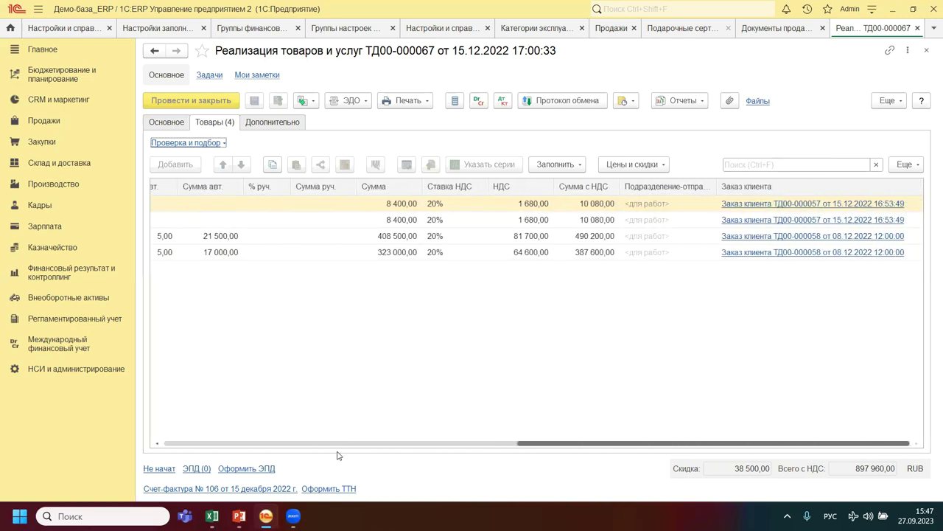
left_click(258, 124)
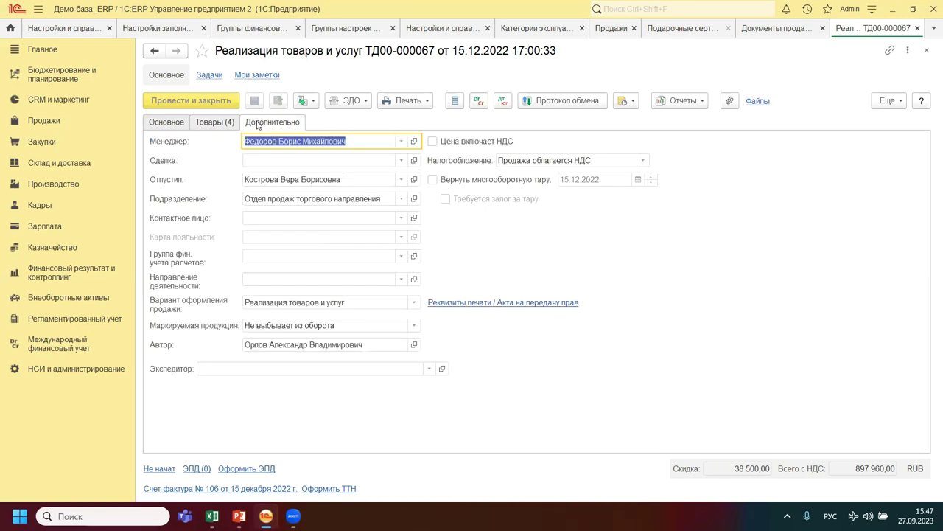
left_click(218, 123)
left_click(164, 124)
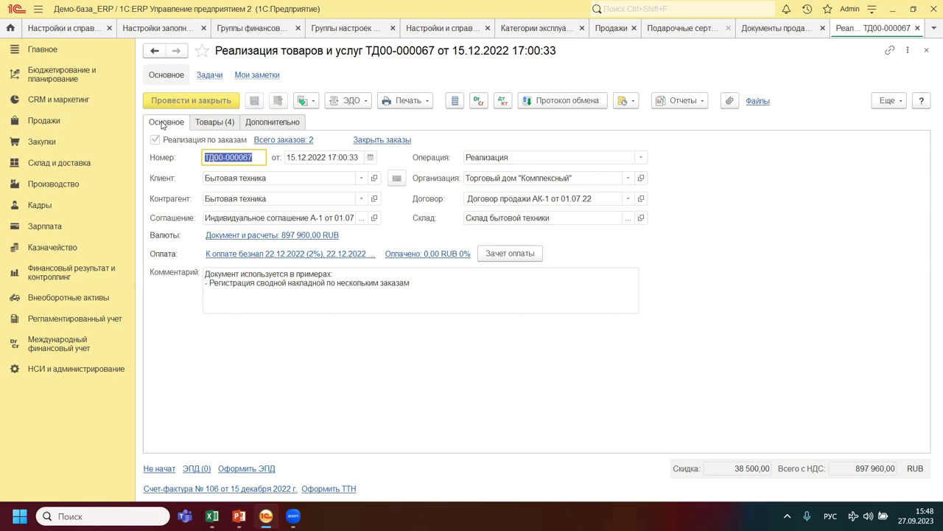
key("Escape")
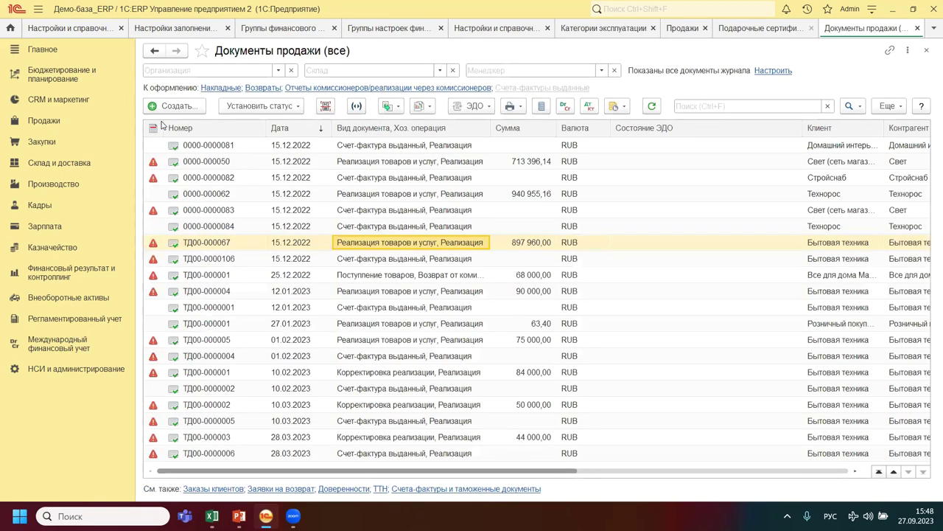
key("Escape")
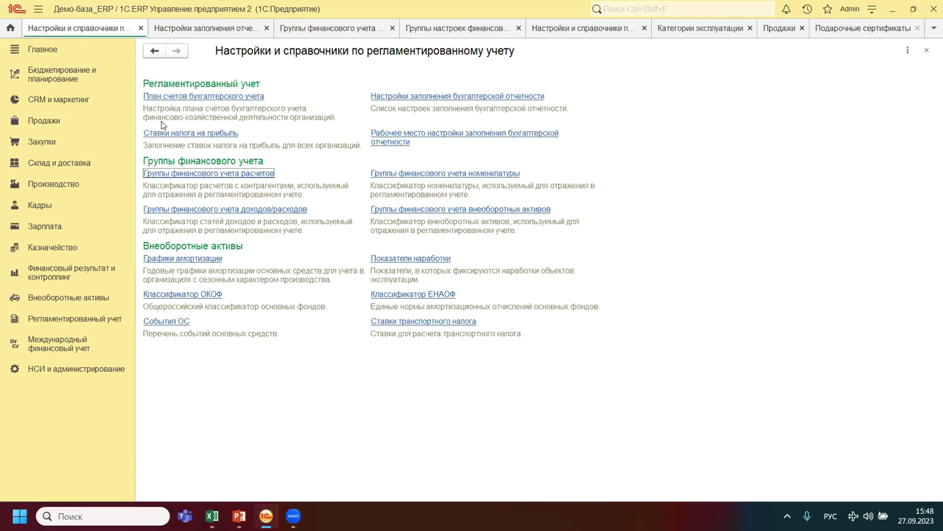
Start a new income/expense financial accounting group for расходов and examine the accounts offered for Счет учета.
left_click(216, 209)
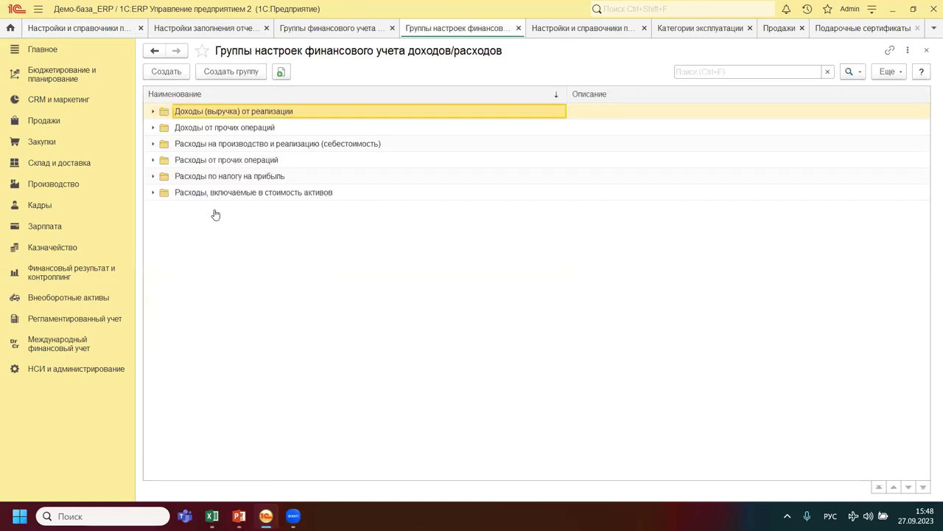
left_click(160, 74)
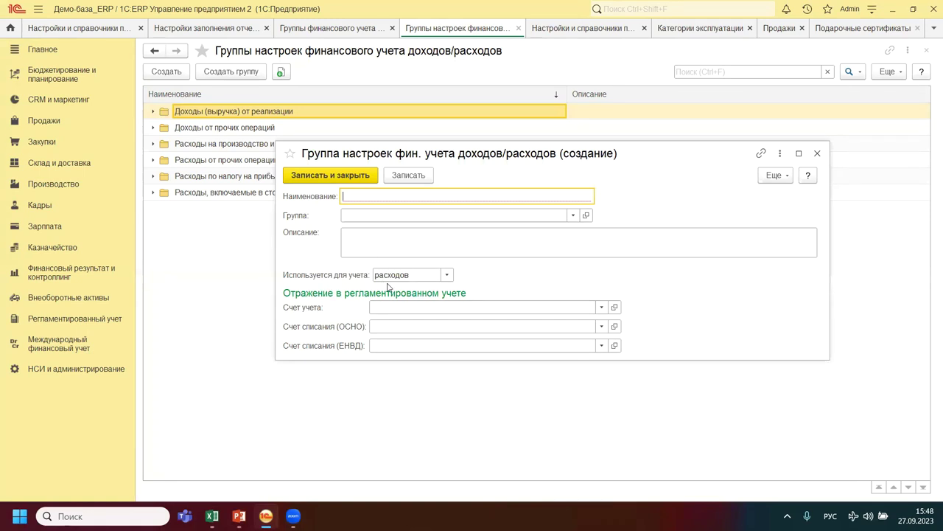
left_click(602, 306)
left_click(404, 372)
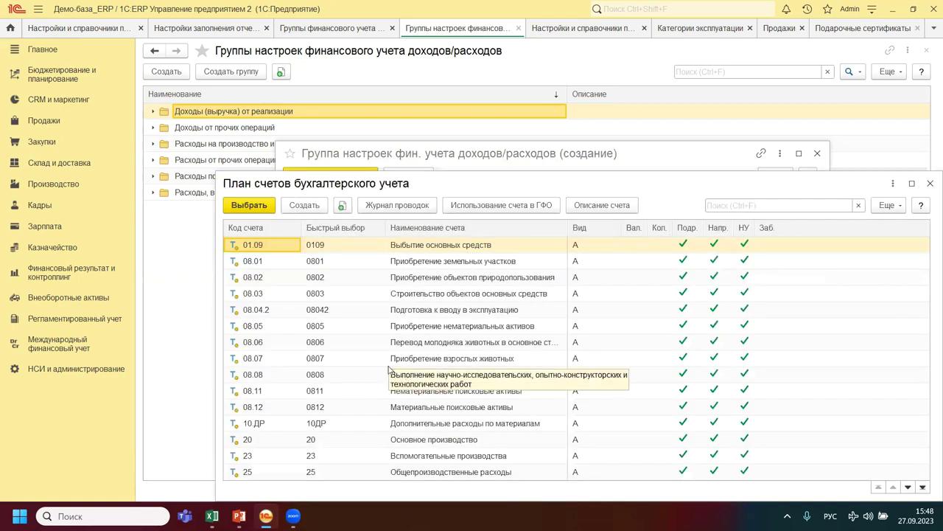
scroll(379, 363, "down", 5)
scroll(379, 359, "up", 5)
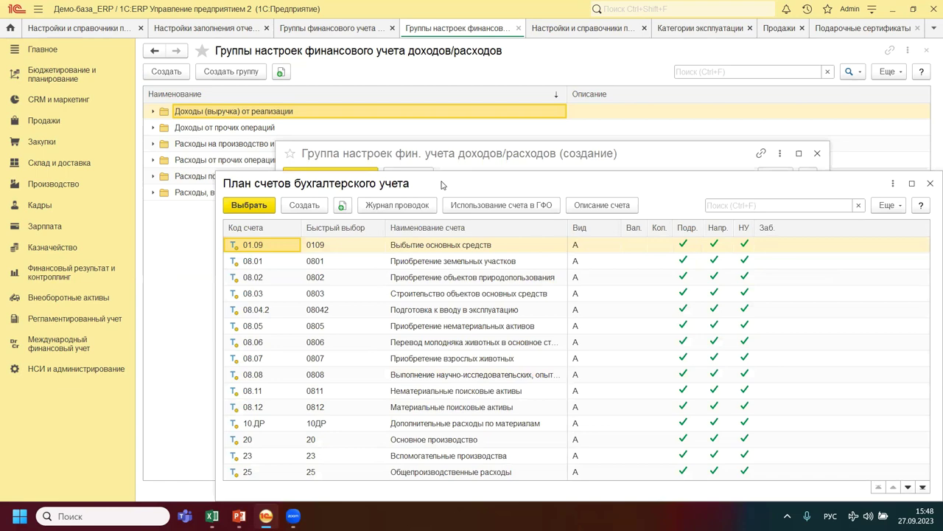
left_click(876, 139)
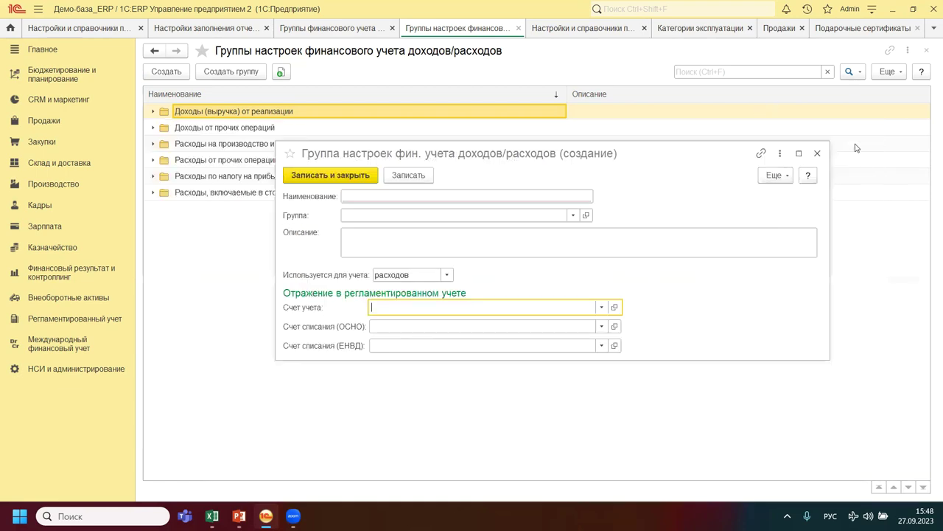
Examine the accounts offered for the new group's Счет списания (ОСНО) and close the chart of accounts without choosing one.
left_click(601, 325)
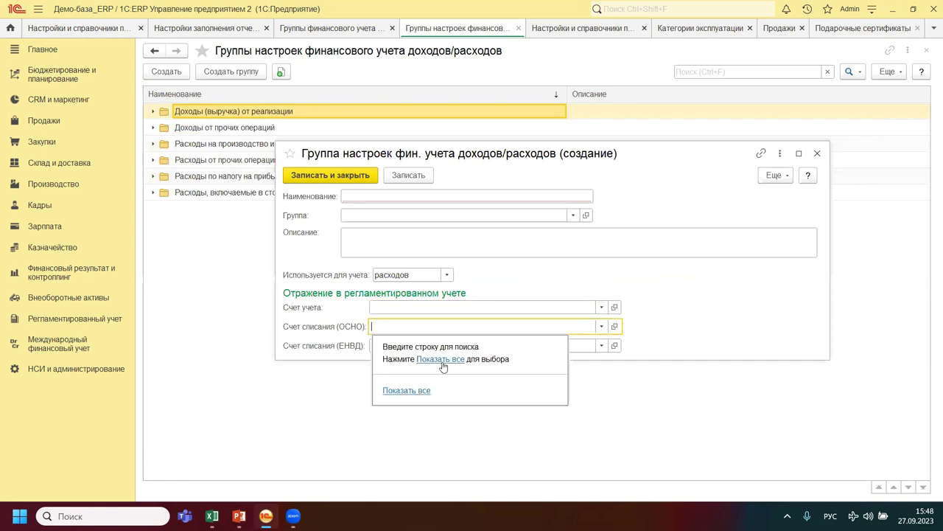
left_click(393, 391)
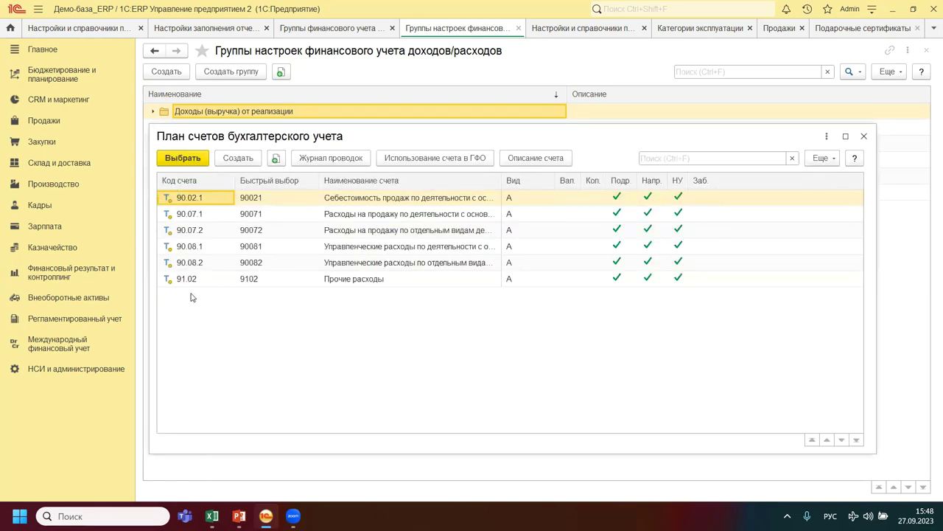
key("Escape")
Switch the new group's use to доходов and examine the accounts offered for its Счет учета, including 91.01.
left_click(446, 274)
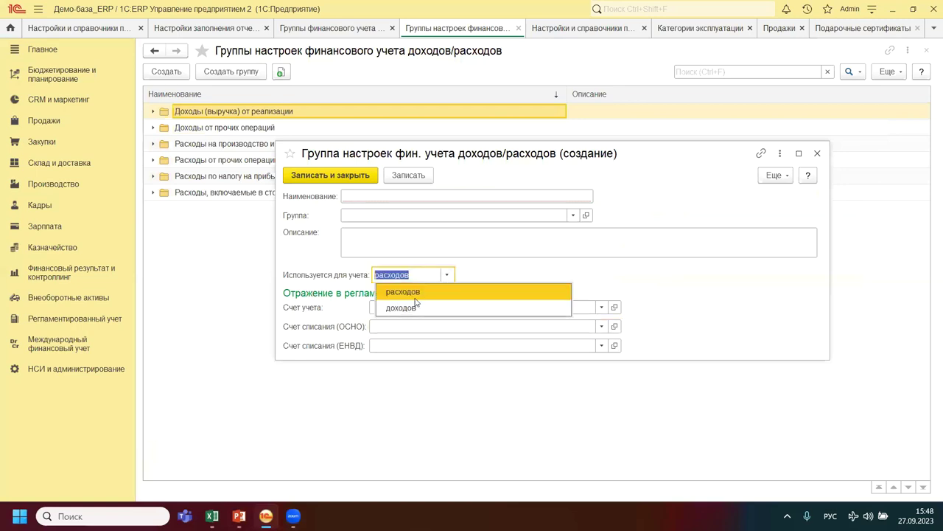
left_click(415, 307)
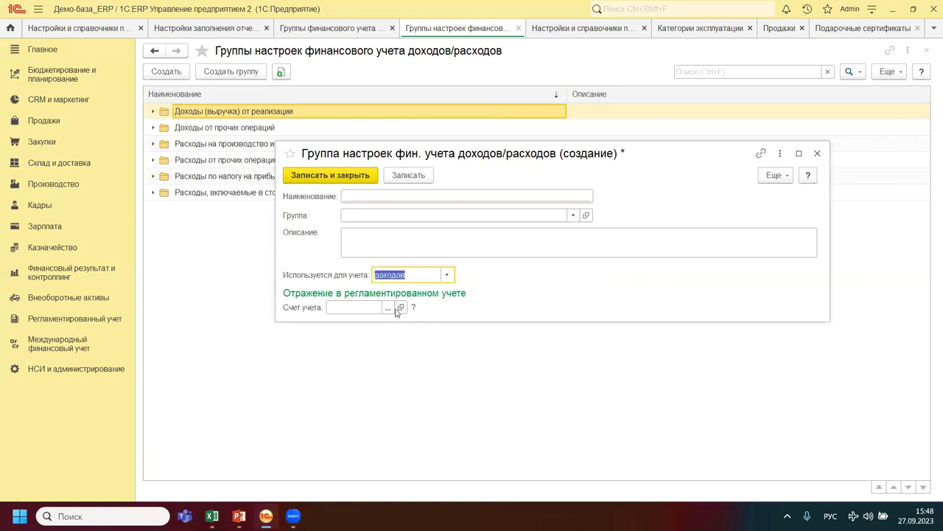
left_click(388, 308)
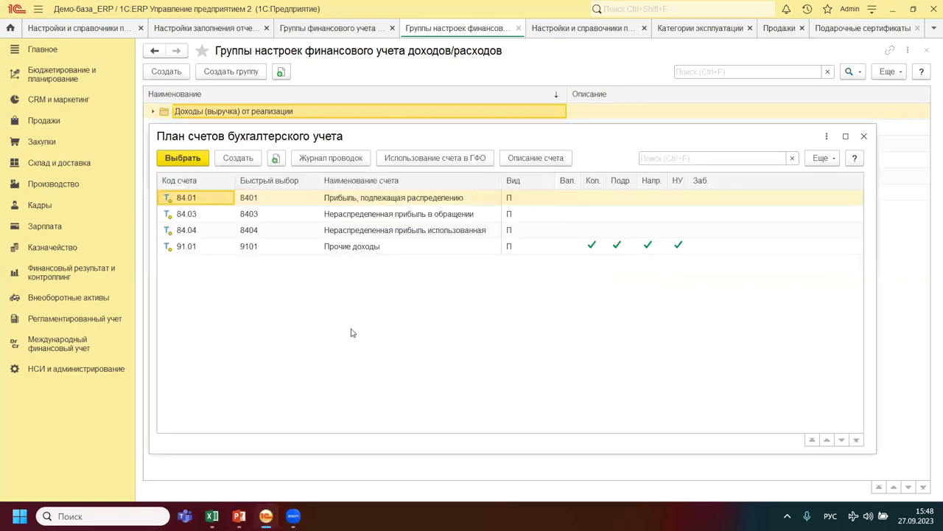
left_click(197, 247)
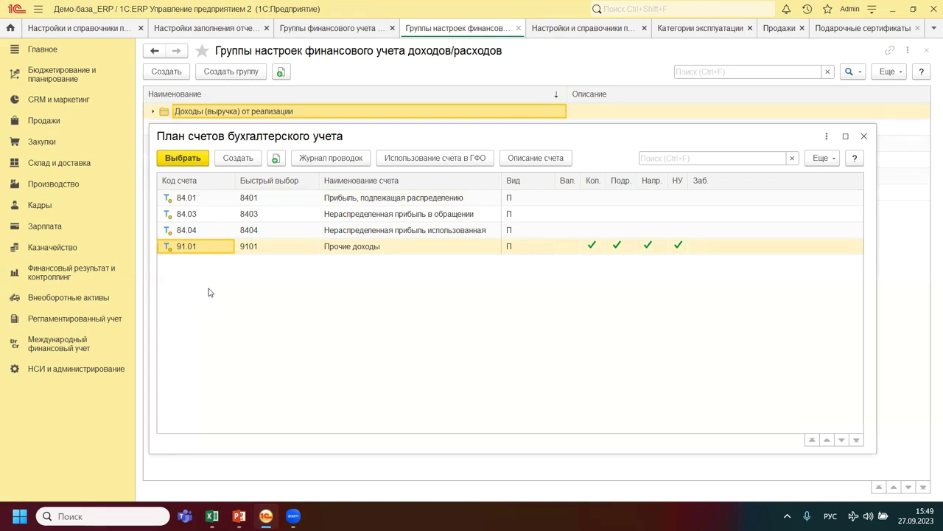
key("Escape")
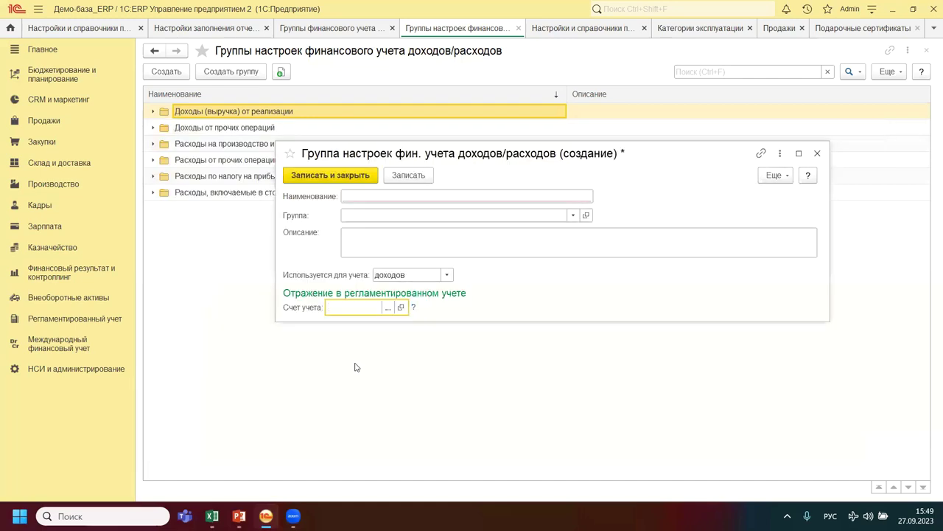
Discard the new group without saving and close the income/expense financial accounting groups list.
key("Escape")
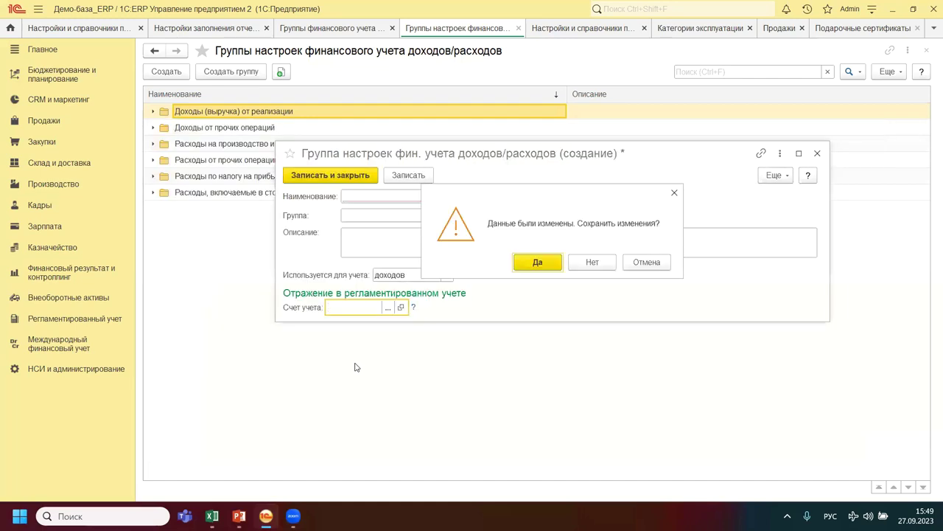
left_click(593, 263)
key("Escape")
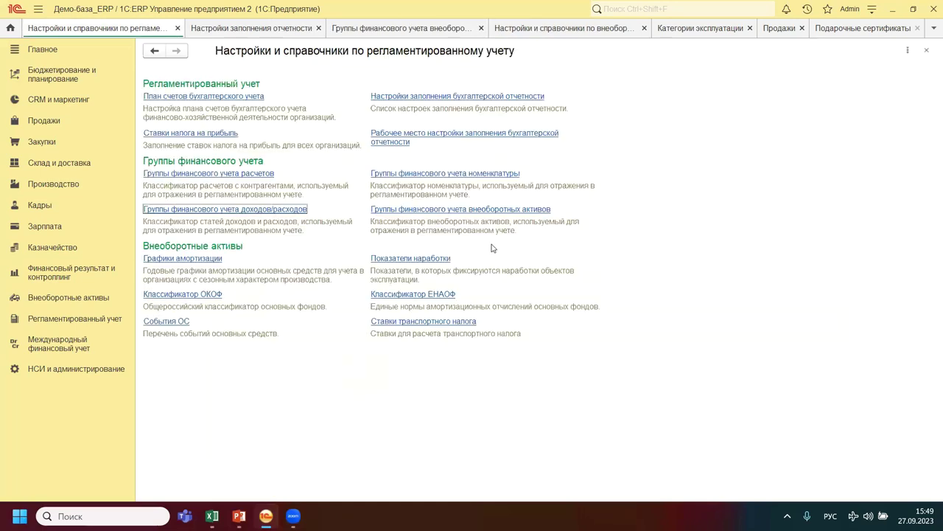
Start a new non-current asset financial accounting group and examine its accounts for the asset kinds Основные средства and Инвестиционное имущество.
left_click(436, 210)
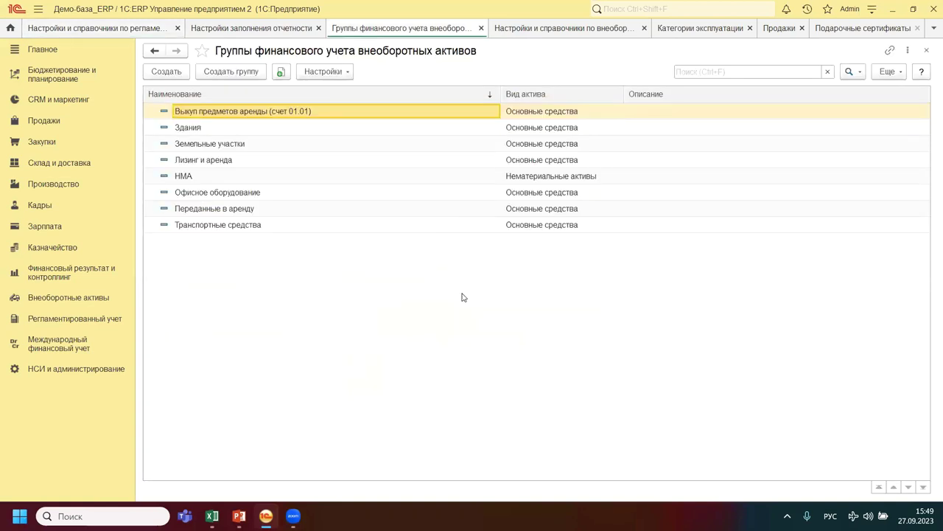
left_click(171, 74)
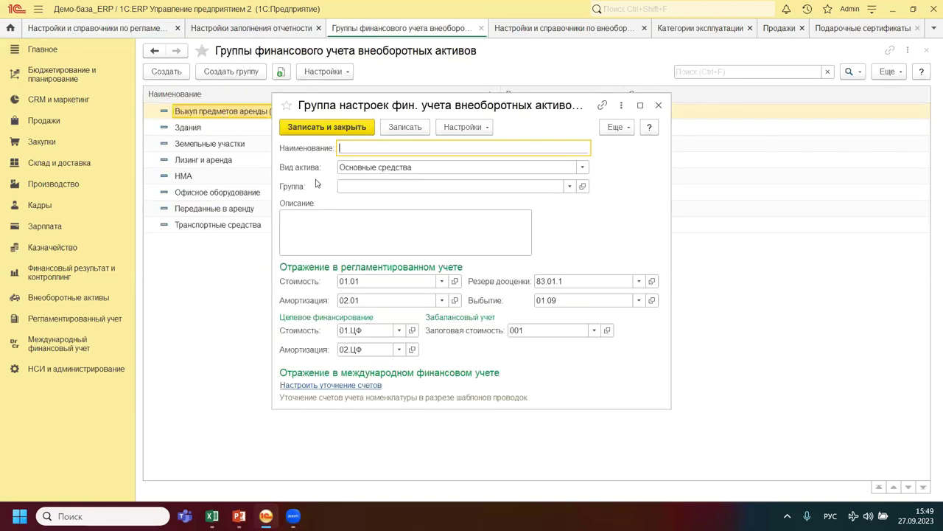
left_click(582, 169)
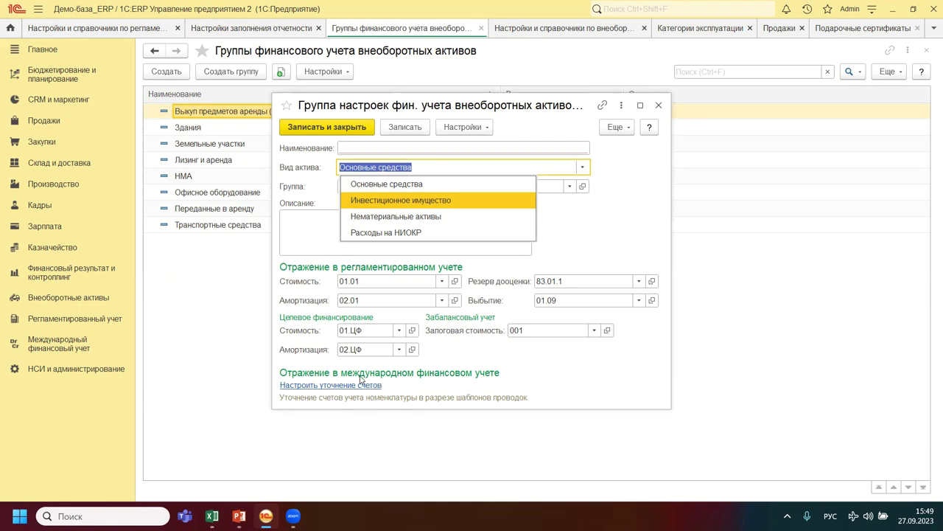
left_click(390, 206)
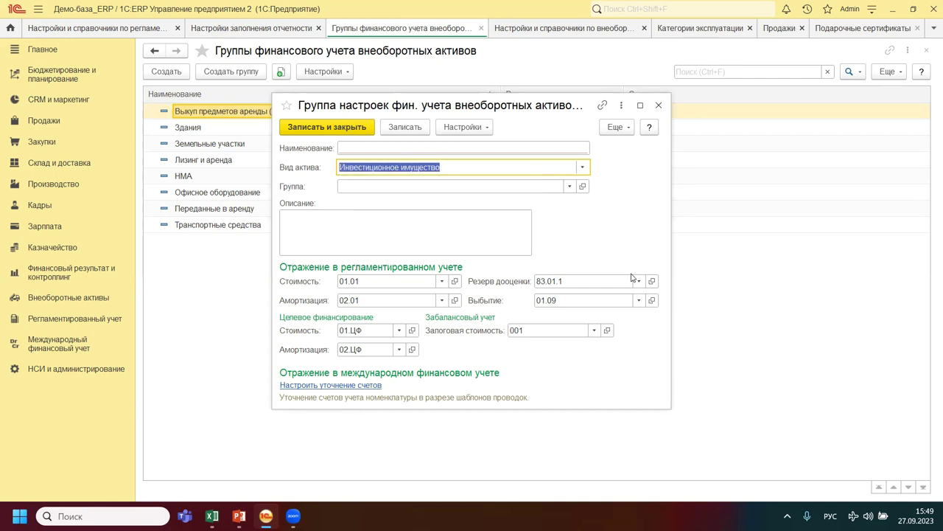
Compare the new group's accounts for the asset kinds Нематериальные активы, Основные средства and Расходы на НИОКР.
left_click(582, 167)
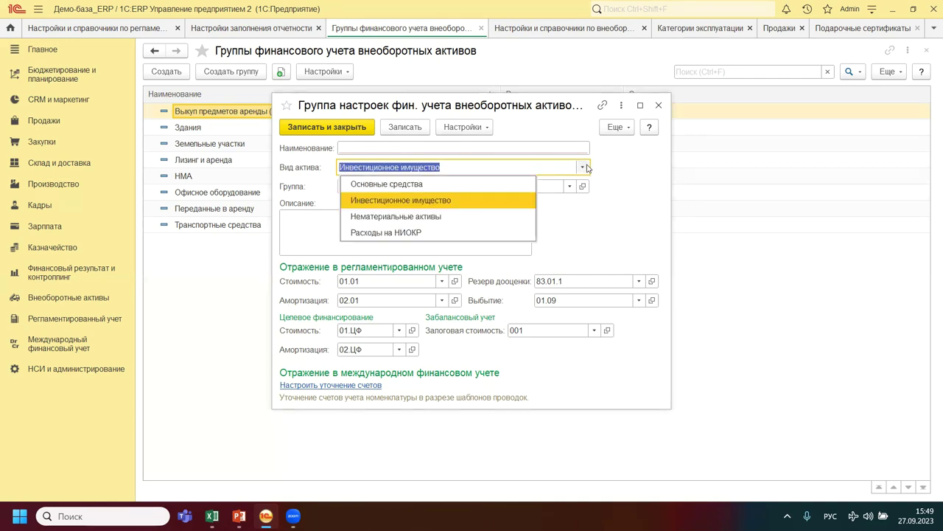
left_click(439, 217)
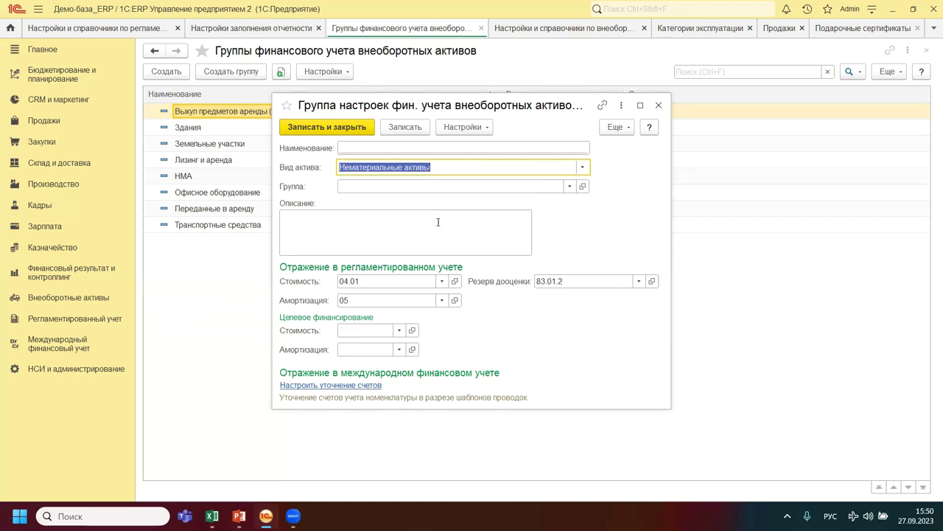
left_click(582, 166)
left_click(469, 185)
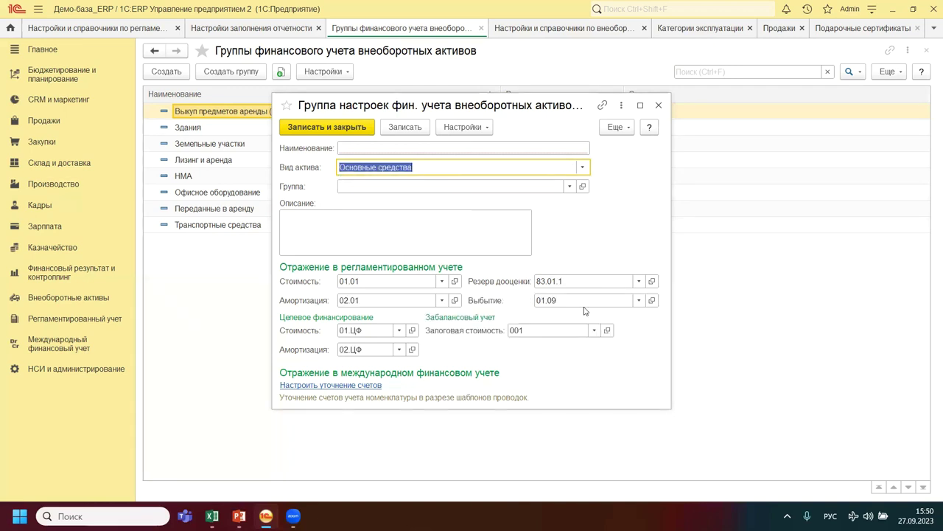
left_click(583, 167)
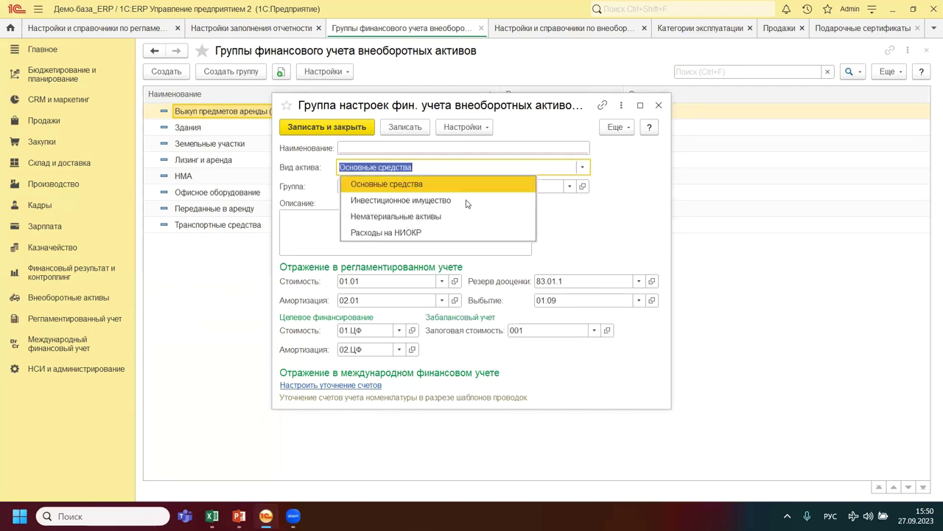
left_click(425, 217)
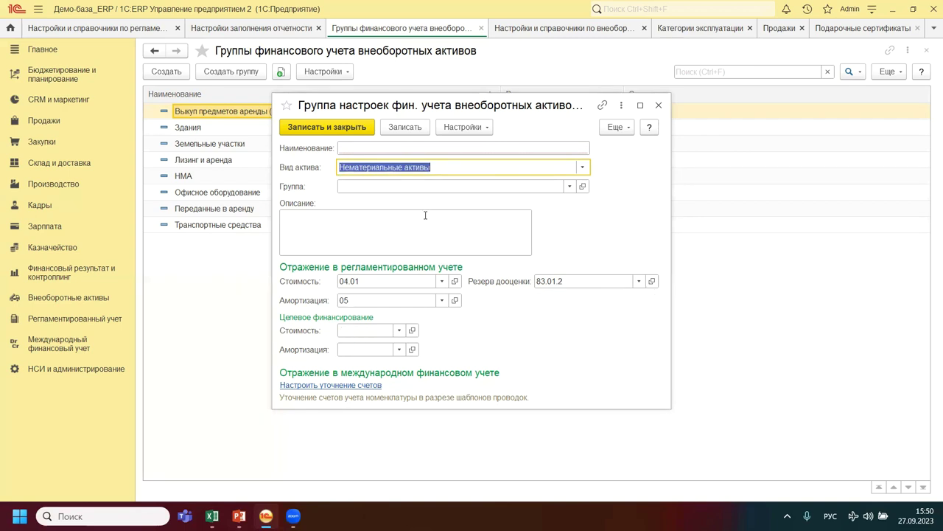
left_click(583, 167)
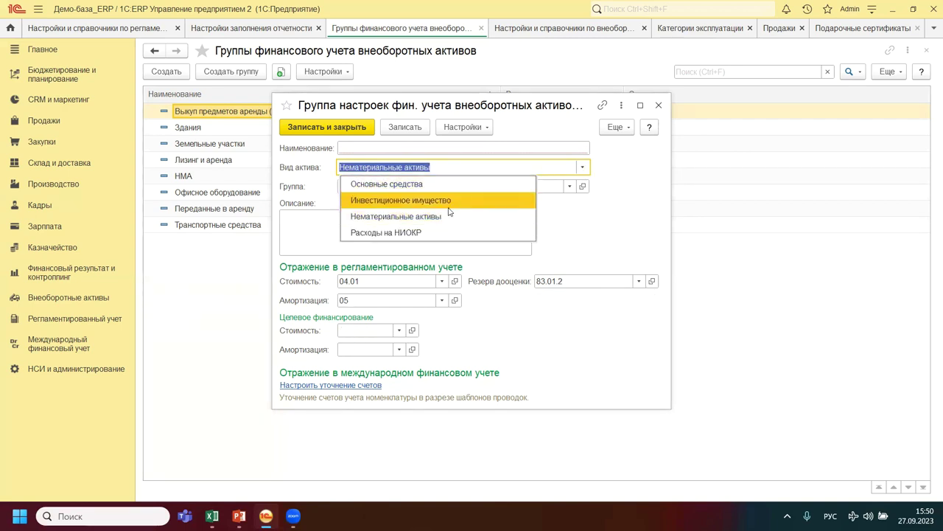
left_click(423, 230)
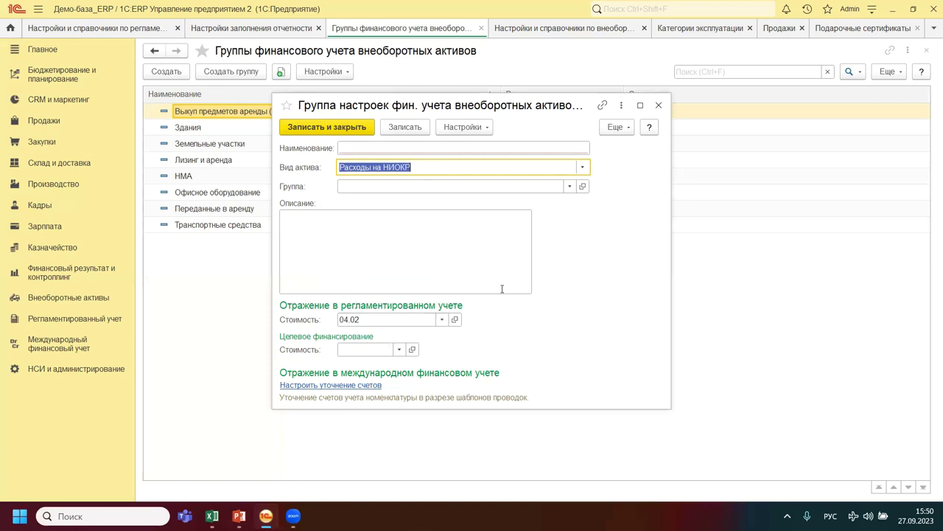
Discard the new non-current asset group without saving and close its list and the regulated accounting settings page.
left_click(659, 106)
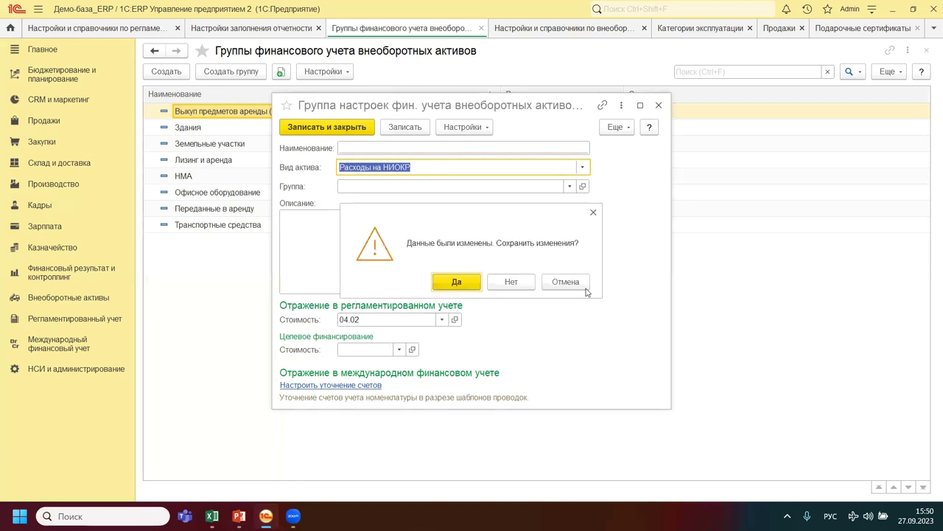
left_click(520, 290)
key("Escape")
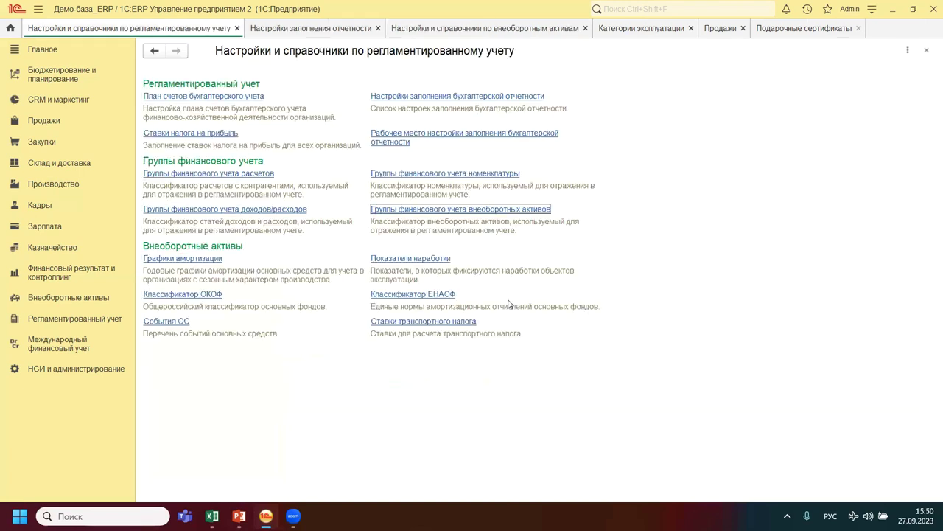
key("Escape")
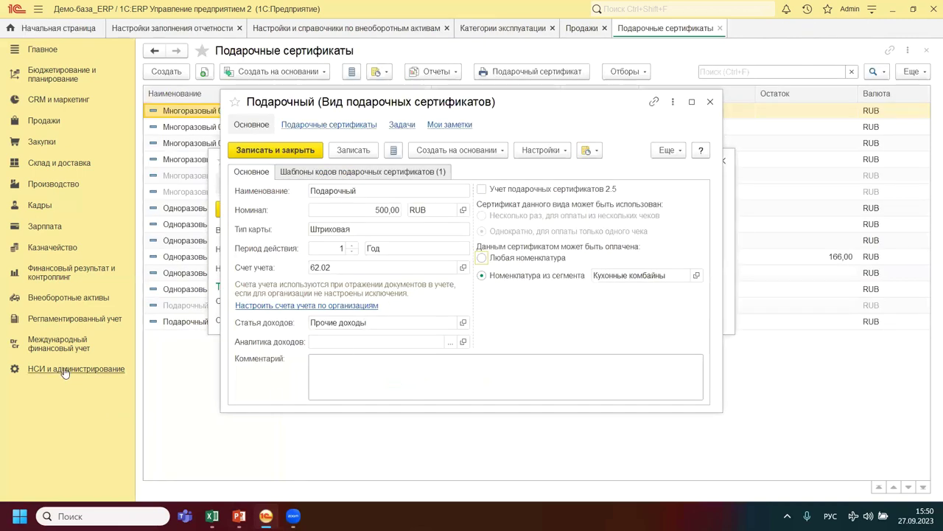
Open the operation category Калькуляторы для бухгалтерии from the non-current asset settings and examine the accounts offered for Счет учета (за балансом).
left_click(61, 300)
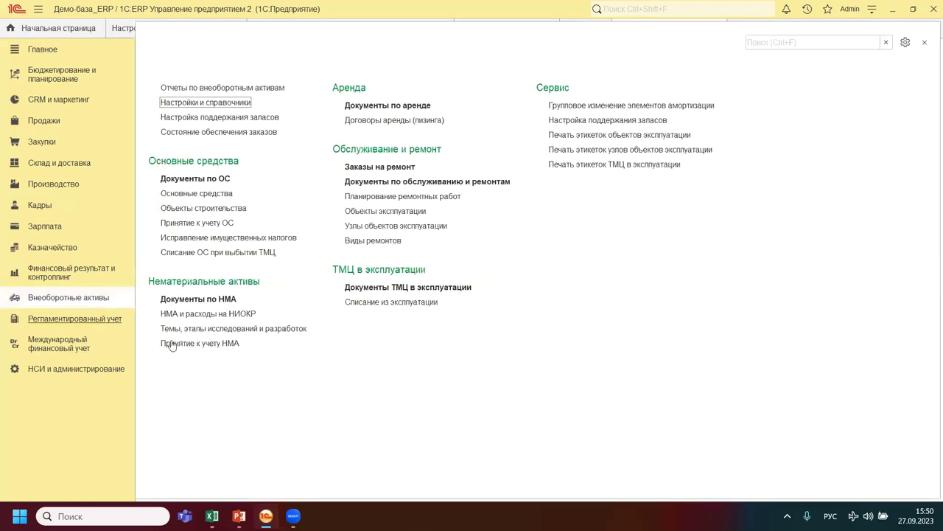
left_click(199, 103)
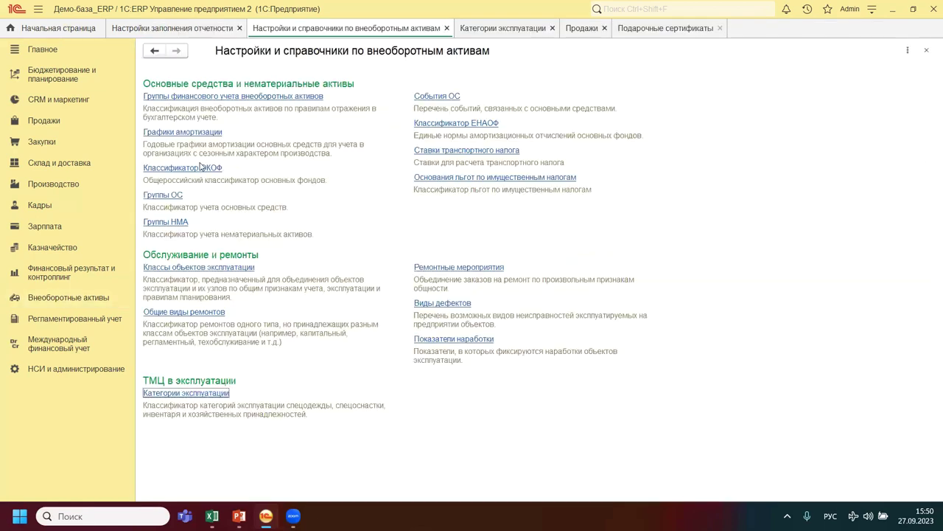
left_click(193, 393)
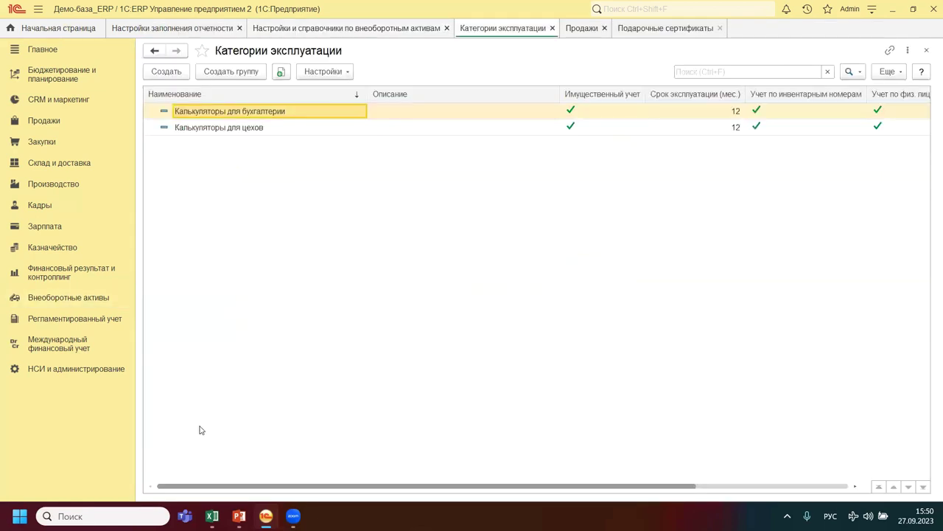
double_click(202, 111)
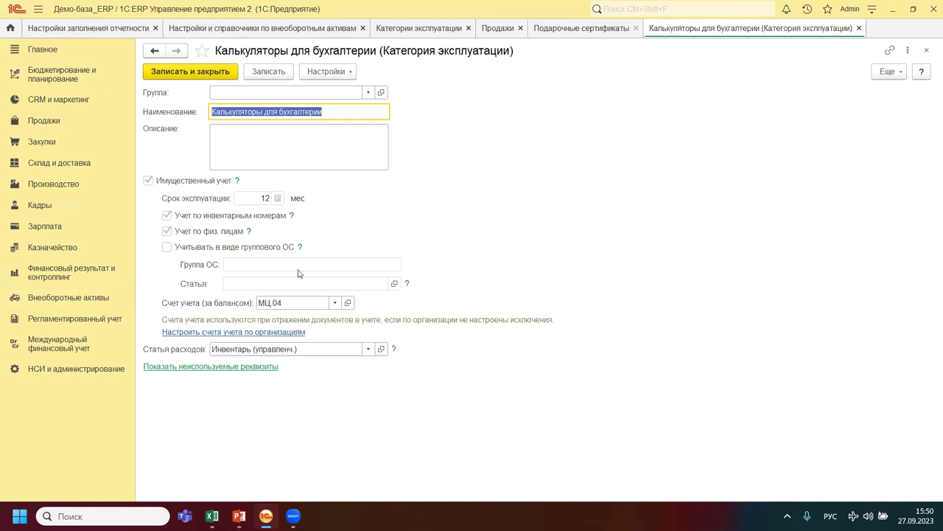
left_click(335, 303)
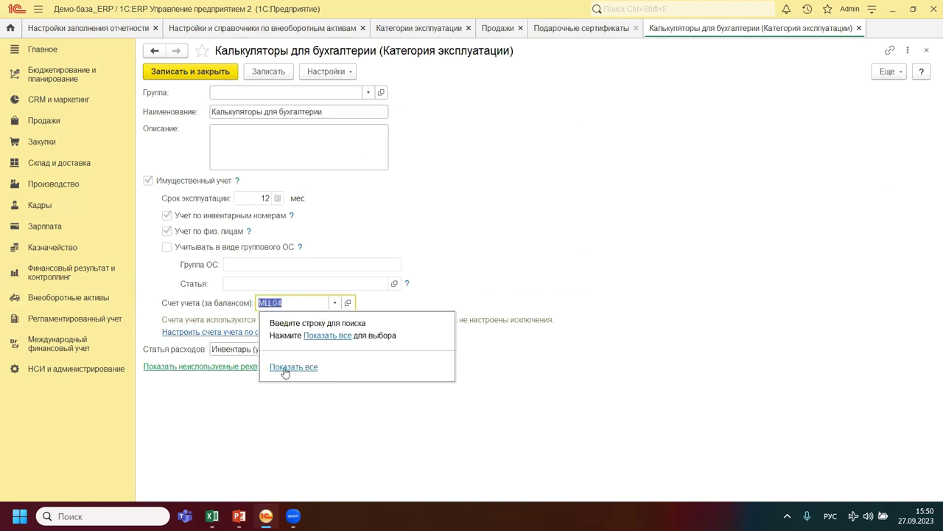
left_click(287, 367)
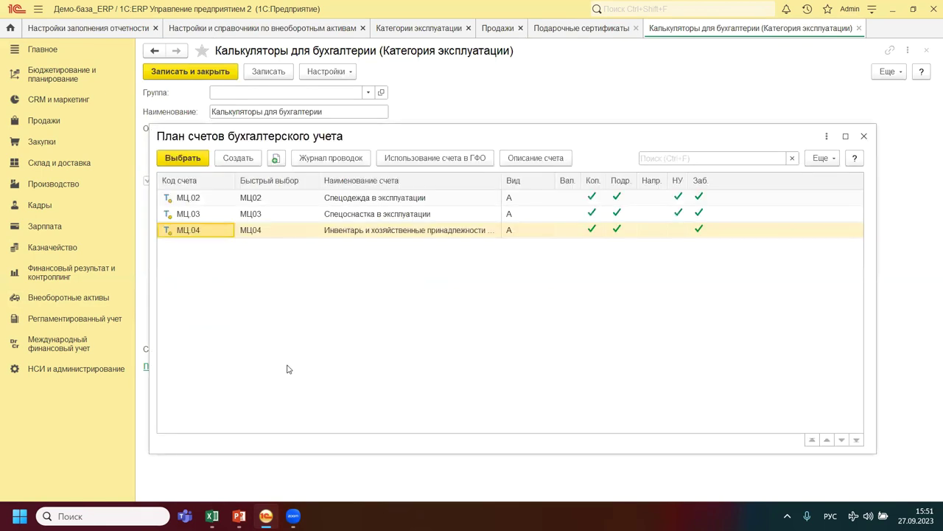
Open the accounting policy (Учетная политика бухгалтерского учета) of the organization Андромеда Плюс.
left_click(78, 370)
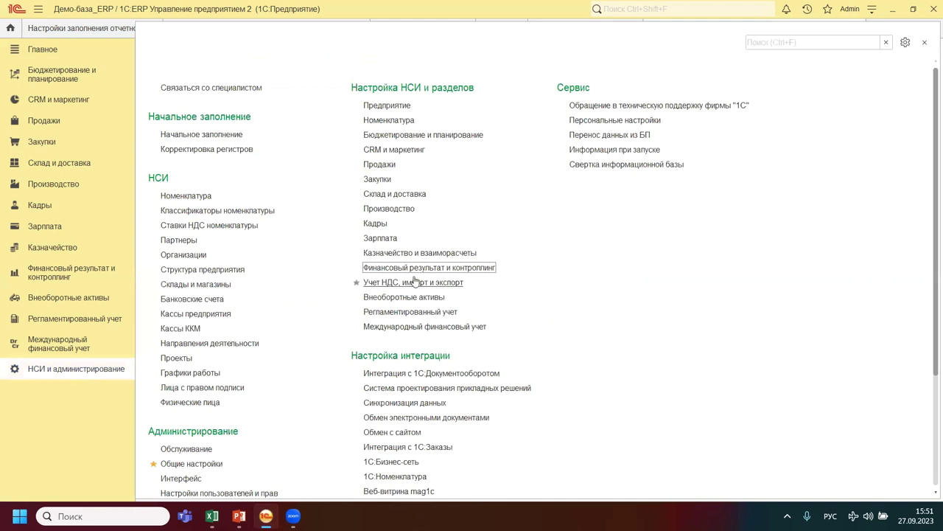
left_click(186, 255)
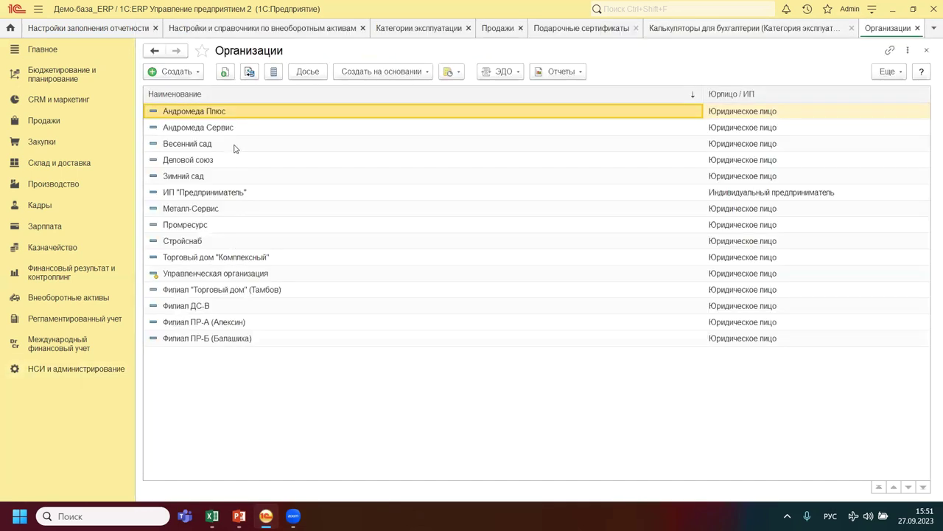
key("Return")
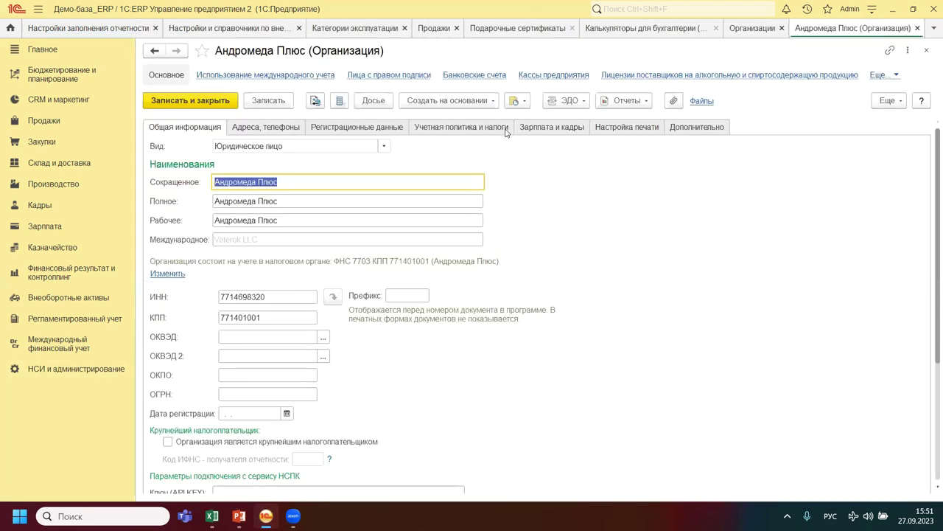
left_click(455, 130)
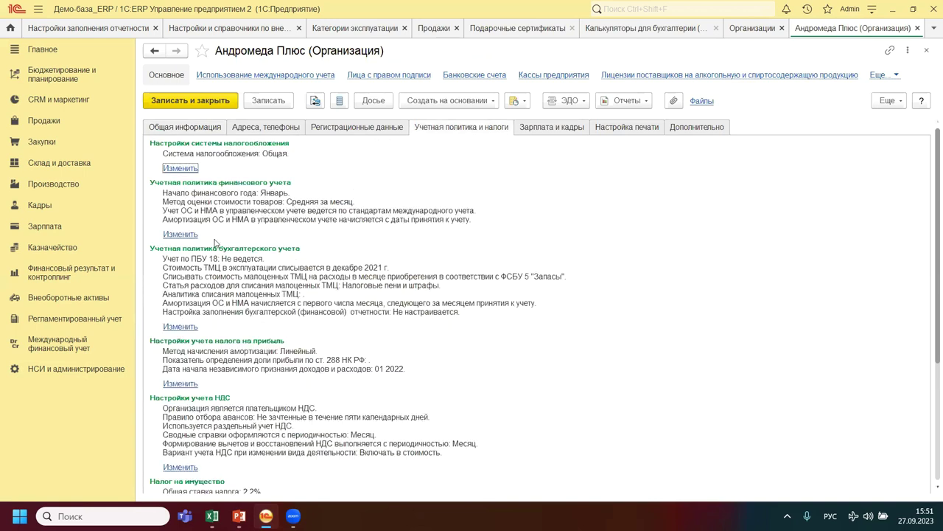
left_click(180, 327)
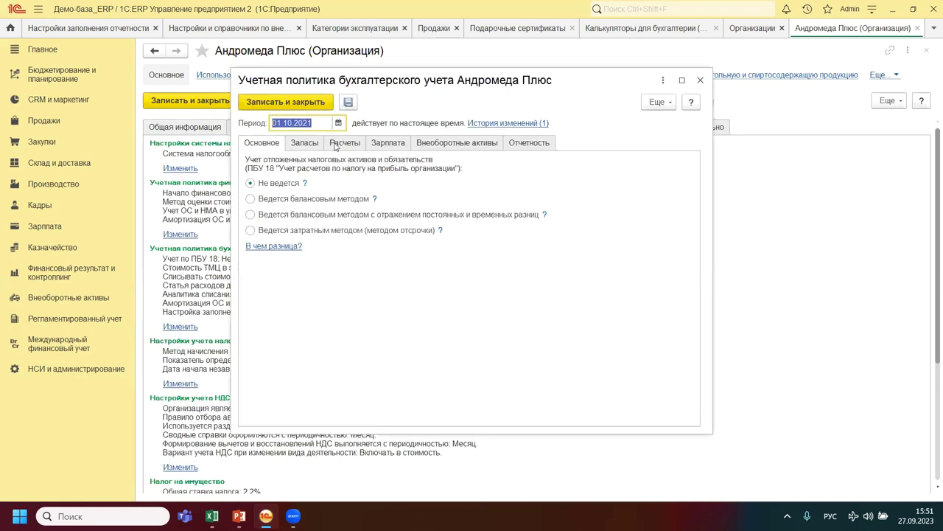
Examine the policy's Запасы settings and the help for Списать стоимость ТМЦ в эксплуатации в конце года, and close the policy.
left_click(305, 143)
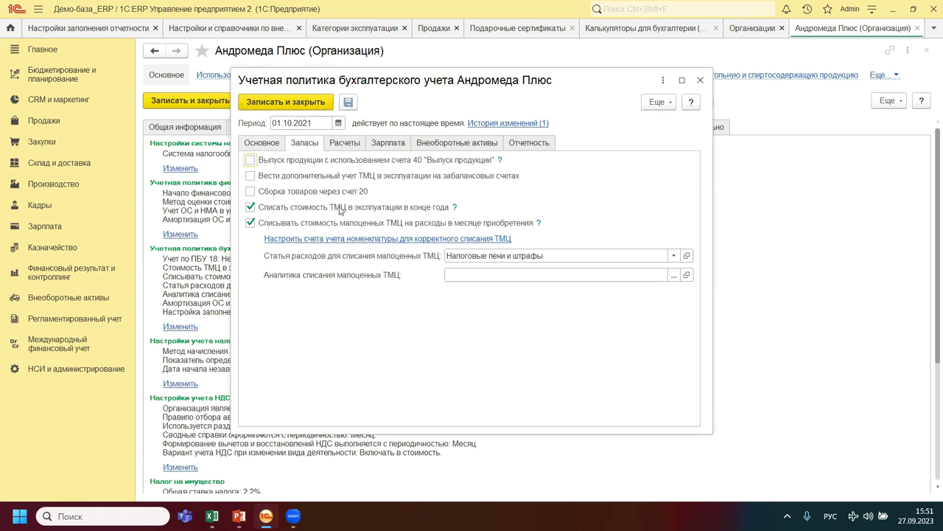
left_click(455, 208)
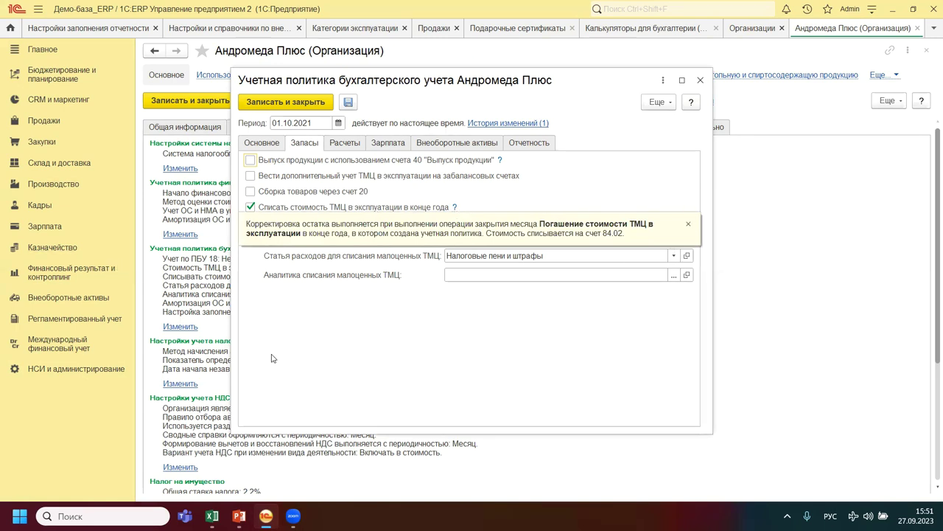
left_click(293, 391)
key("Escape")
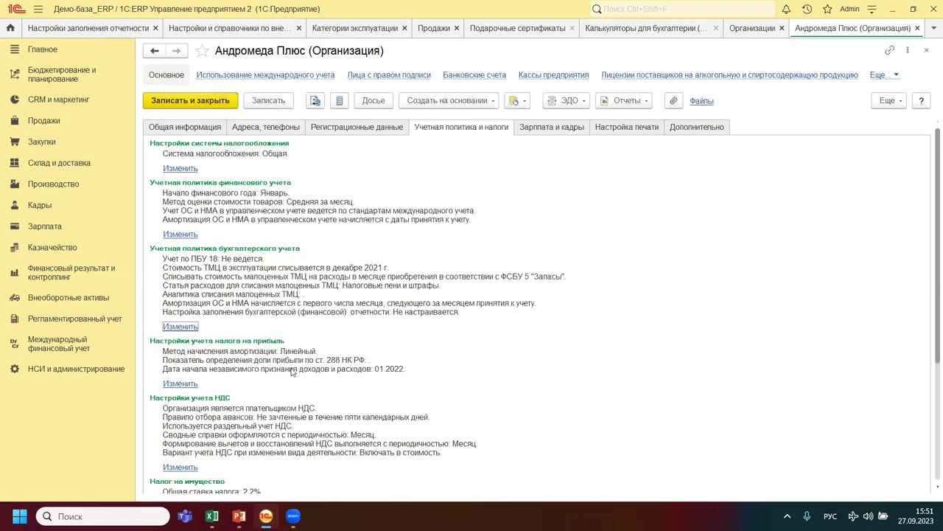
Close the organization card and list, the chart of accounts without choosing an account, and the Калькуляторы для бухгалтерии category.
key("Escape")
key("Escape")
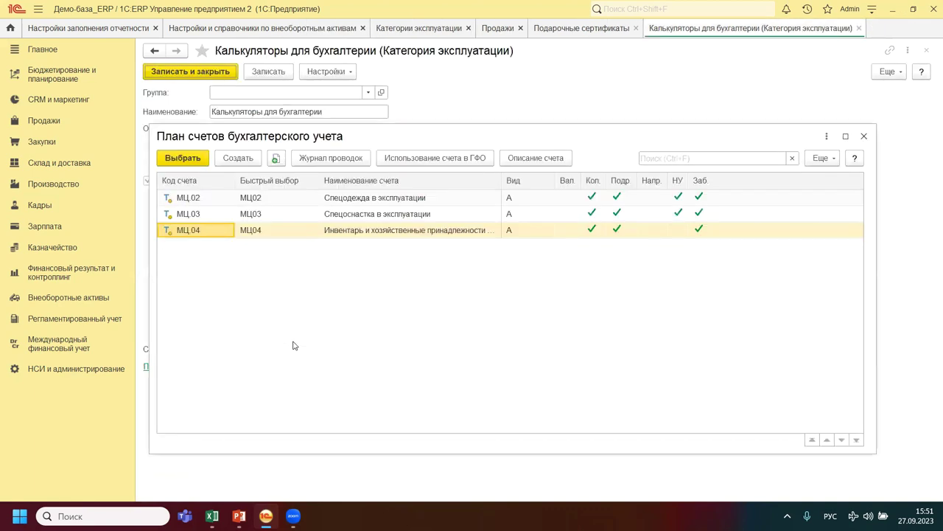
left_click(864, 135)
key("ctrl+Return")
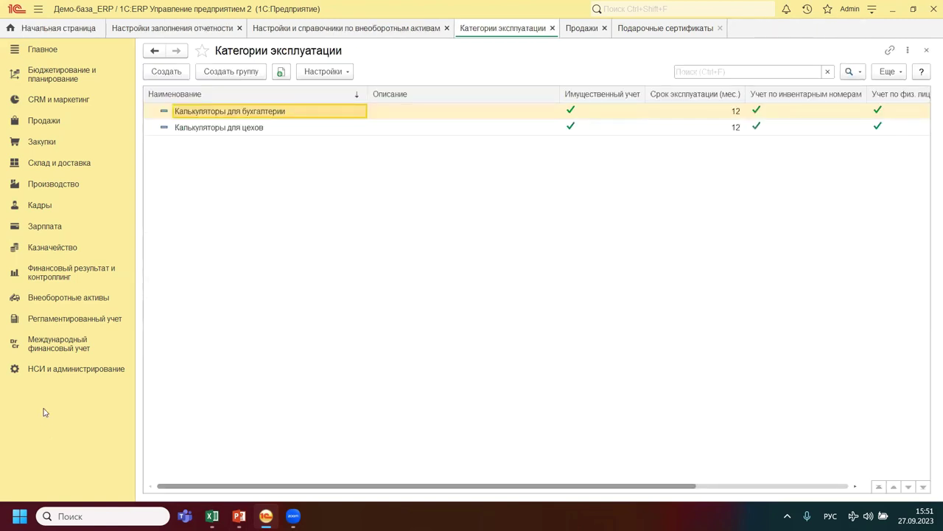
Examine the Подарочные сертификаты option among the Розничные продажи settings in НСИ и администрирование and close the Продажи settings.
left_click(52, 376)
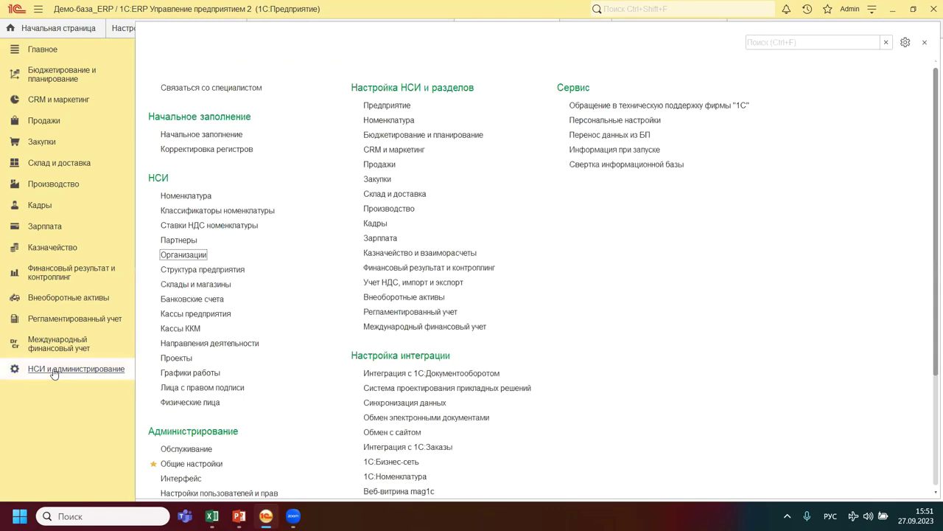
left_click(378, 169)
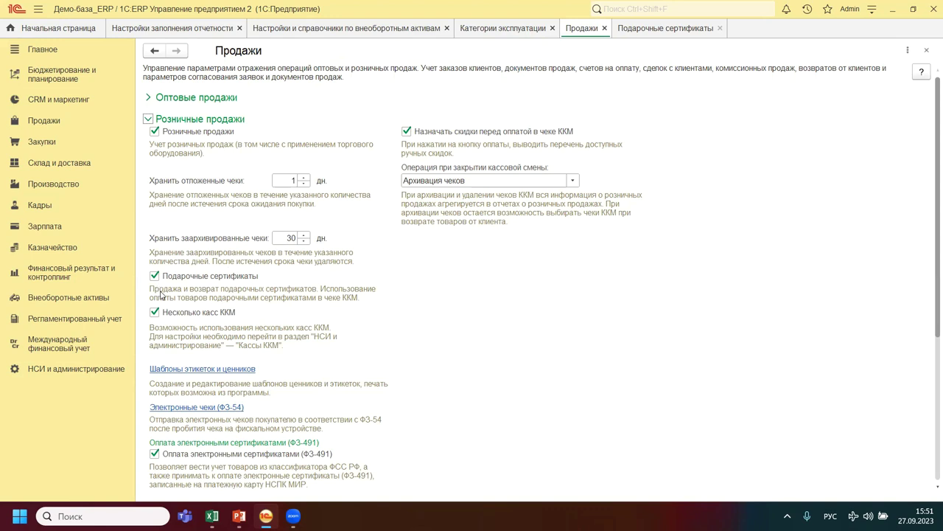
key("ctrl+F4")
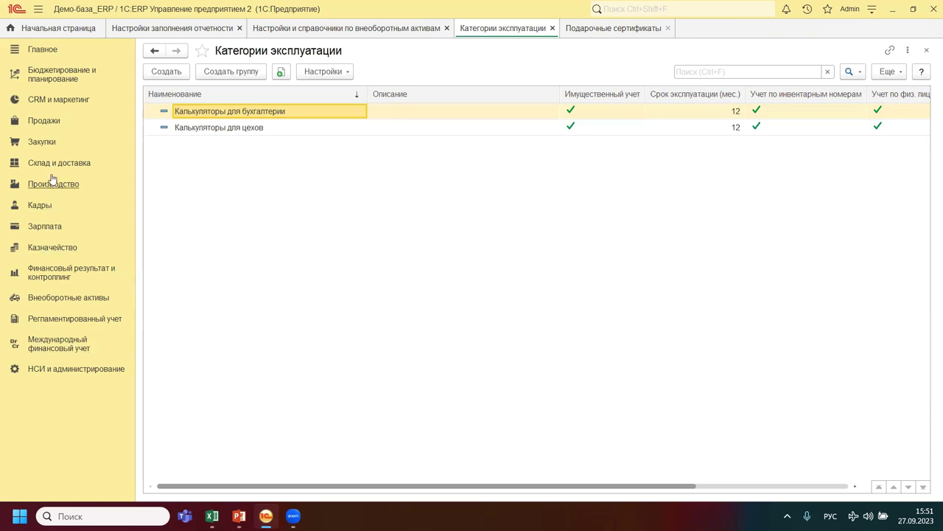
Search the Продажи section functions for "виды подар" and open the Виды подарочных сертификатов list.
left_click(42, 120)
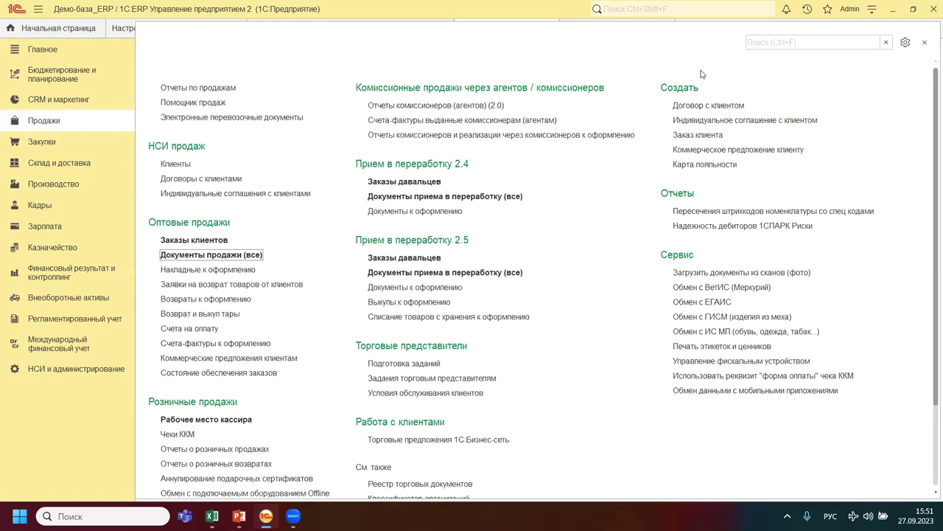
left_click(763, 42)
type("ви")
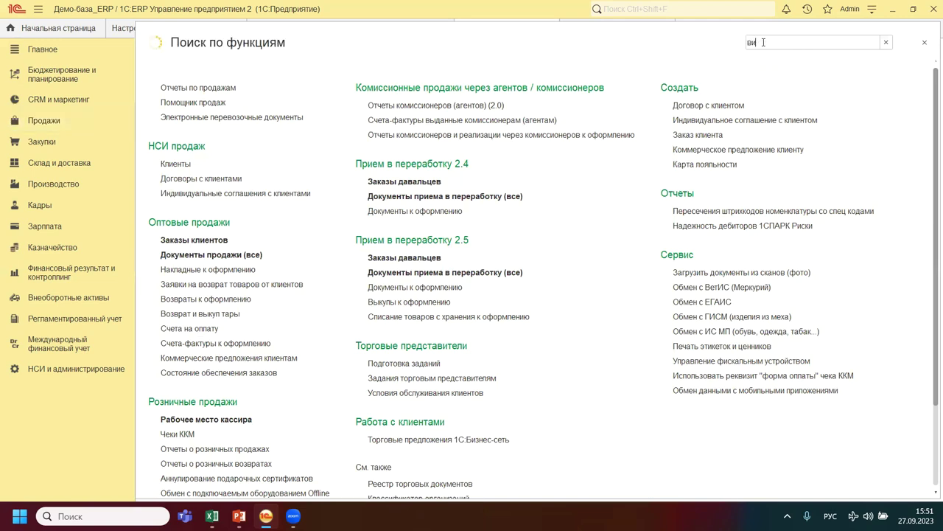
type("ды подар")
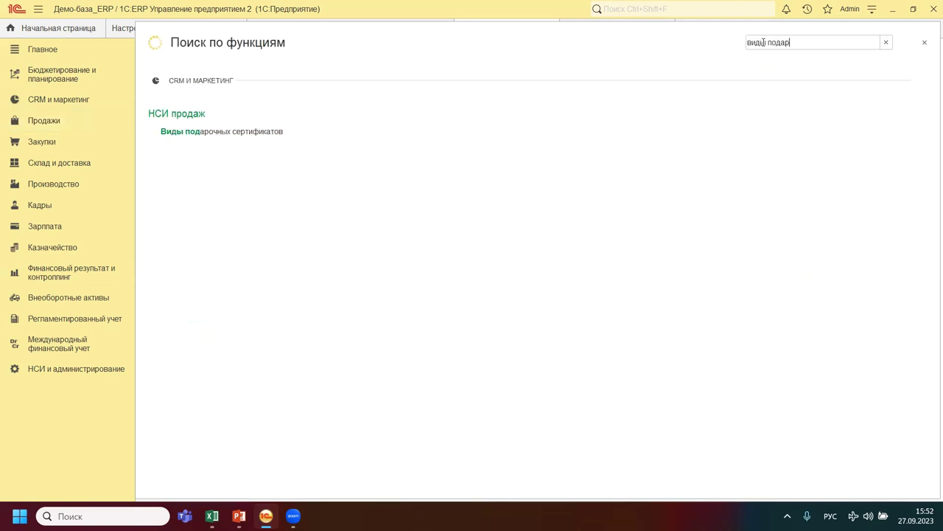
left_click(207, 131)
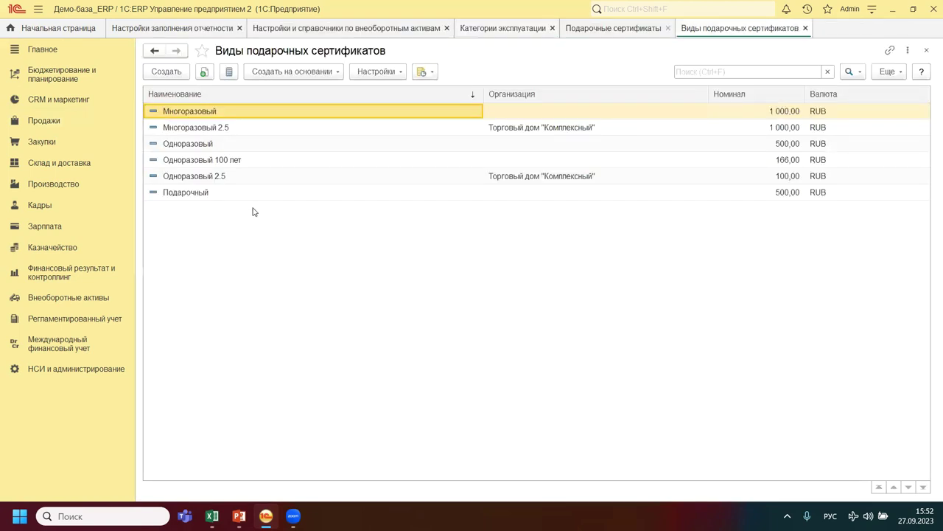
Examine the account and income settings of the Подарочный certificate type, and close its card and the list.
double_click(218, 193)
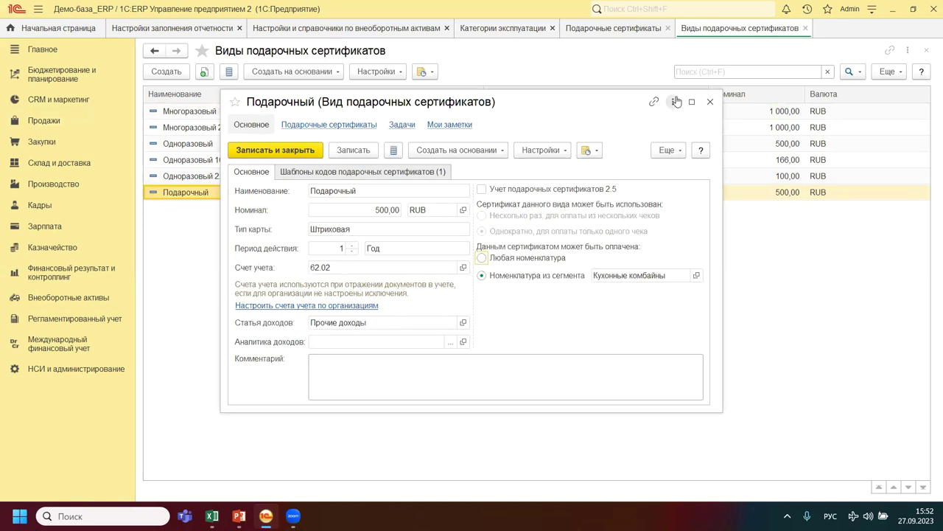
left_click(710, 101)
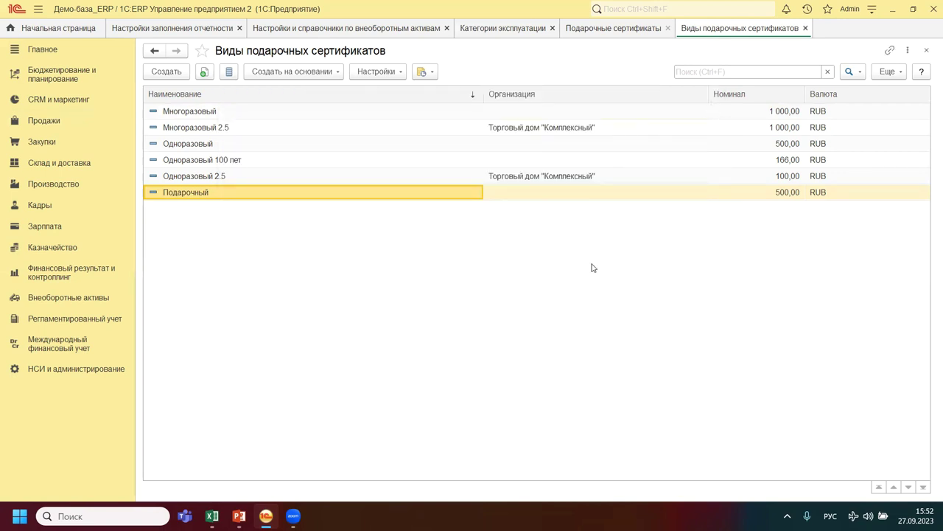
key("Escape")
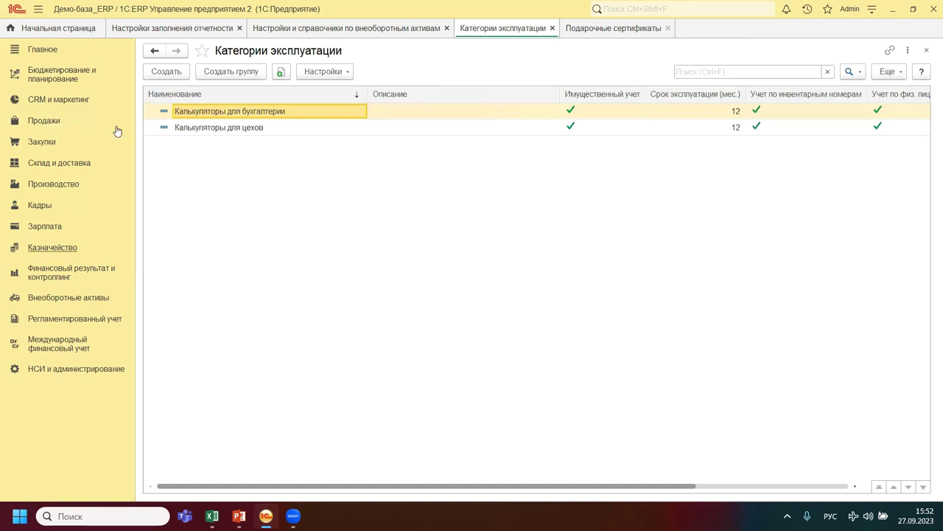
Find the Виды резервов и оценочных обязательств catalog by searching "виды резерво" in the technical specialist functions, and open it.
left_click(872, 9)
left_click(773, 223)
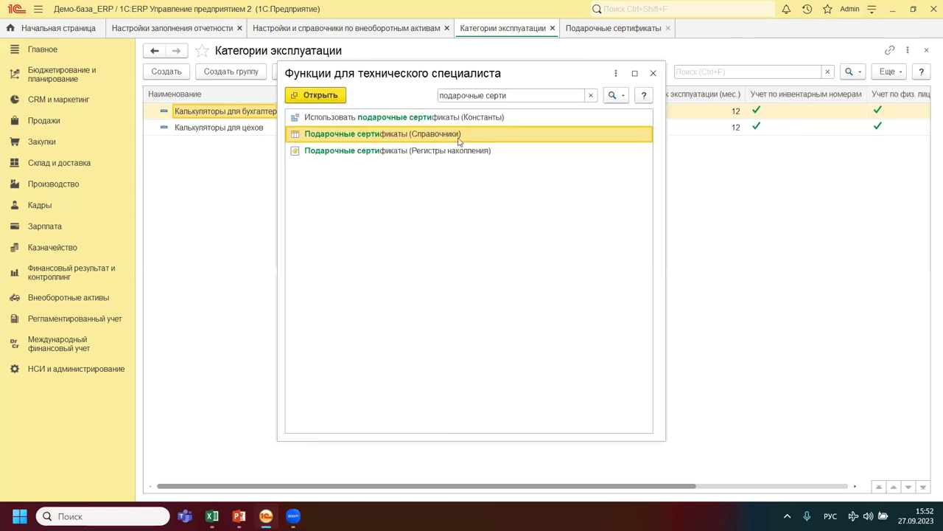
left_click(528, 94)
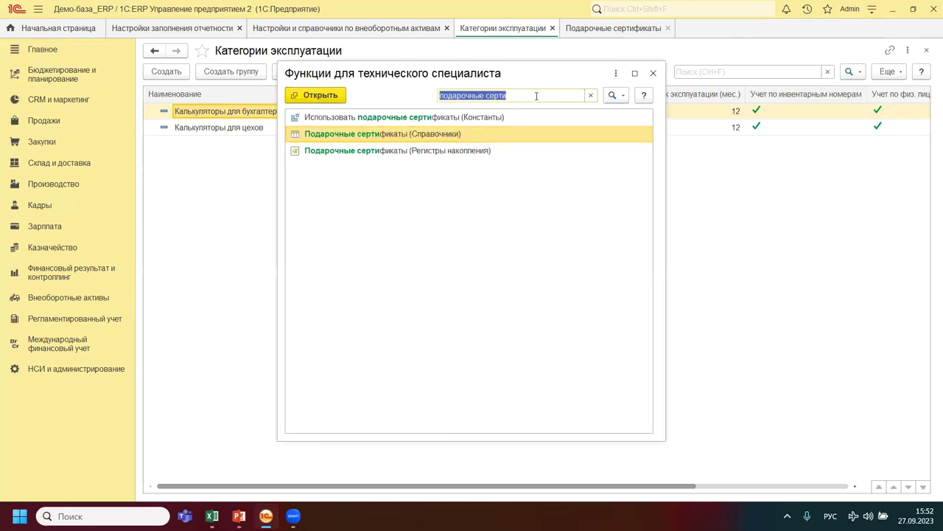
type("виды резерво")
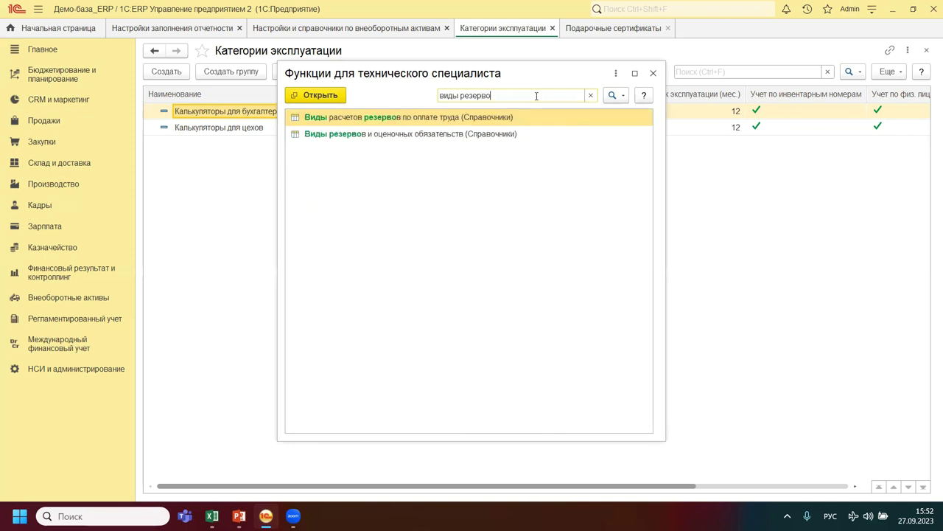
left_click(407, 135)
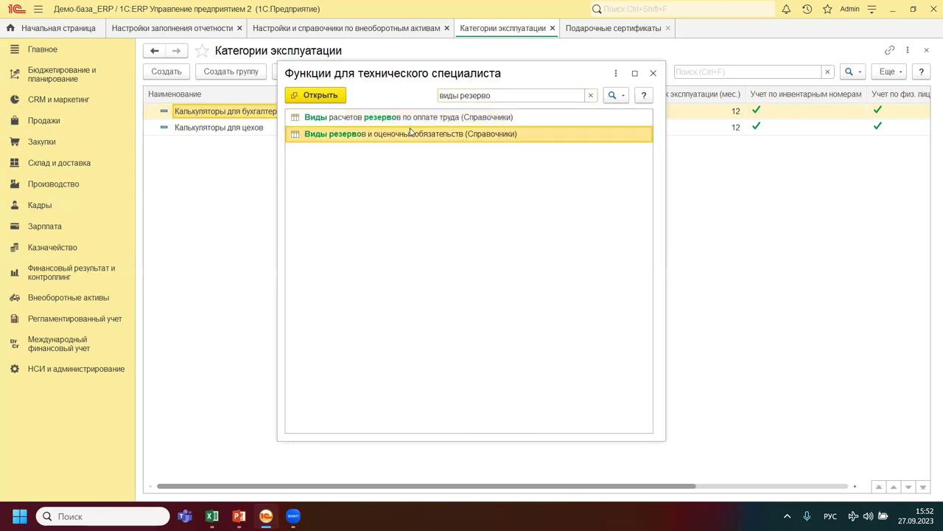
left_click(333, 98)
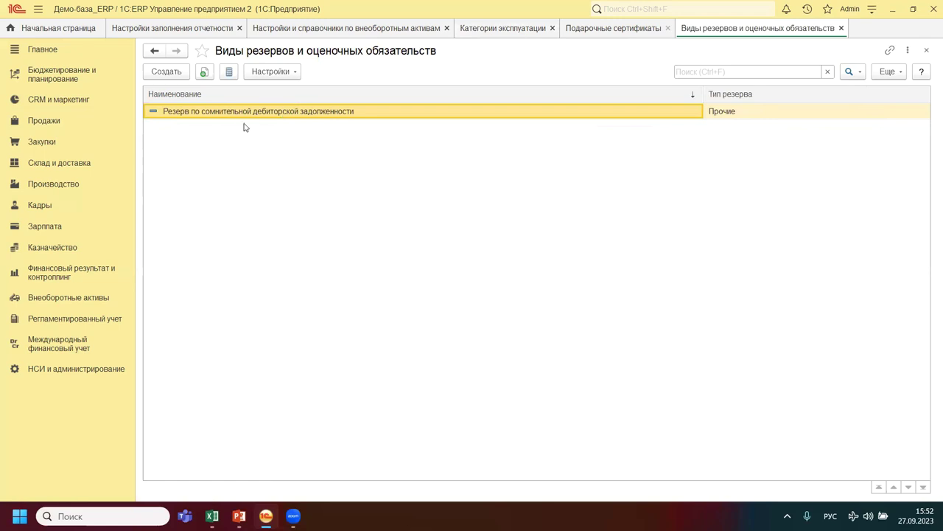
Open the Резерв по сомнительной дебиторской задолженности card and review its Тип резерва options, keeping Прочие.
double_click(238, 111)
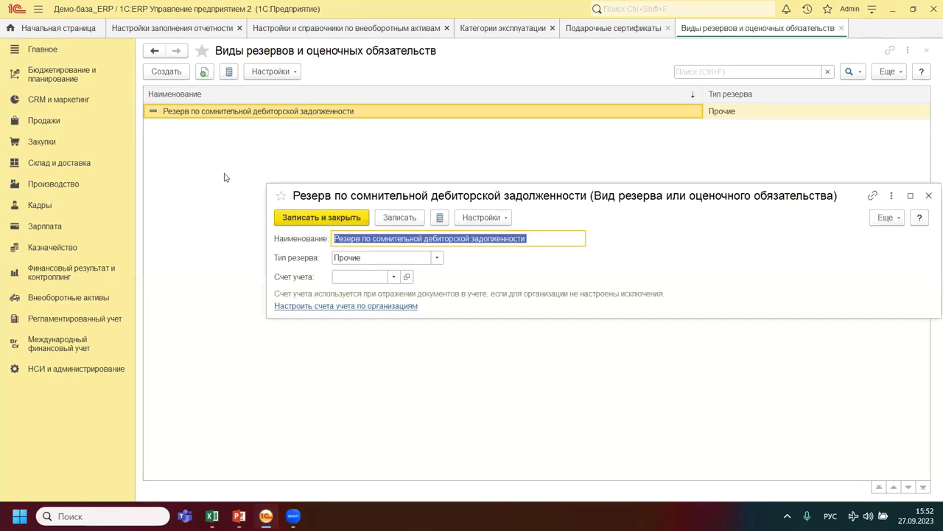
left_click(394, 281)
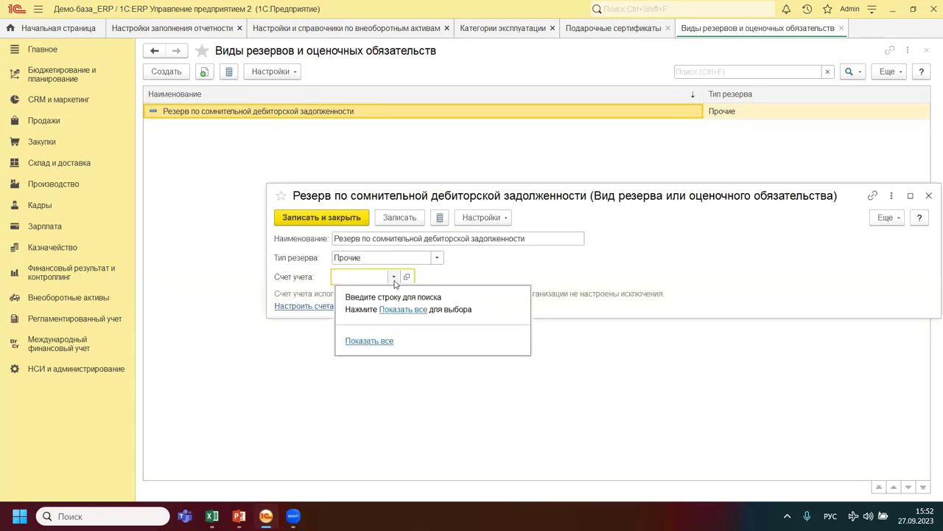
left_click(436, 257)
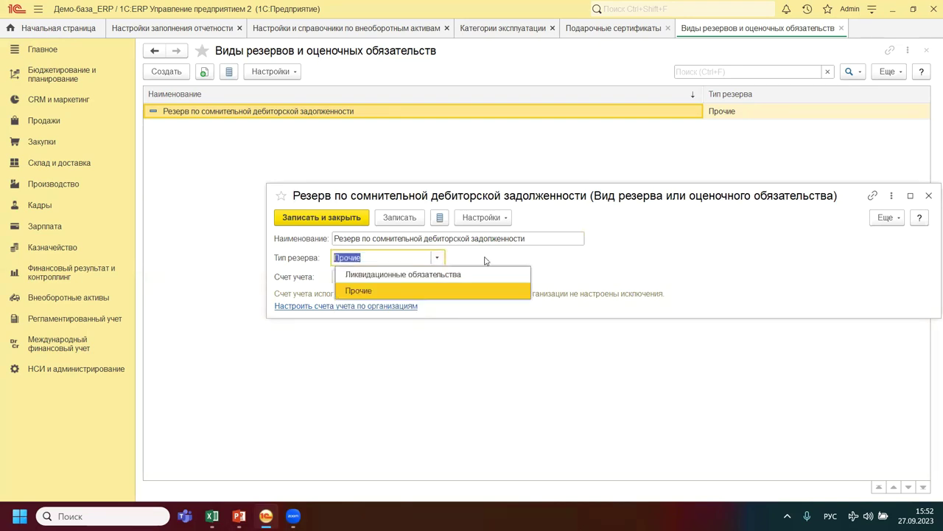
left_click(595, 256)
Review the accounts available for the reserve's Счет учета without choosing one, and close the card and the reserve types list.
left_click(394, 277)
left_click(368, 341)
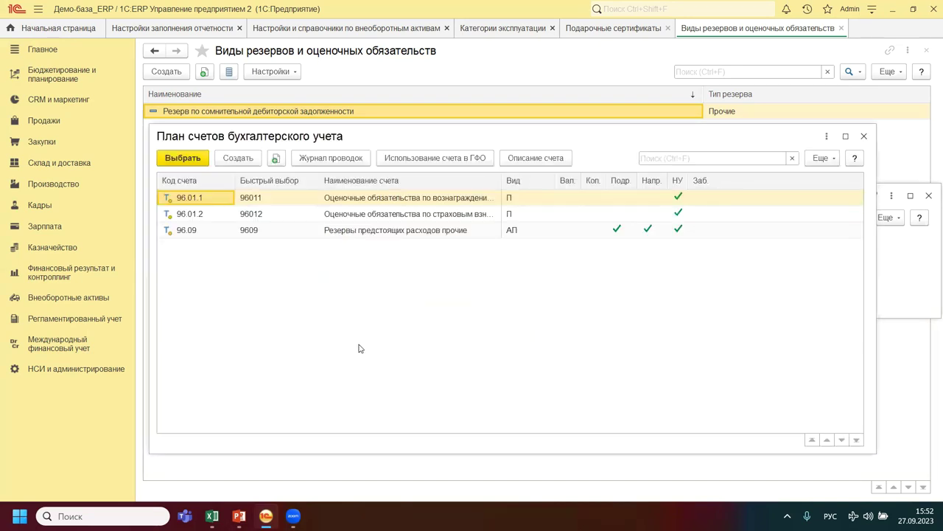
key("Escape")
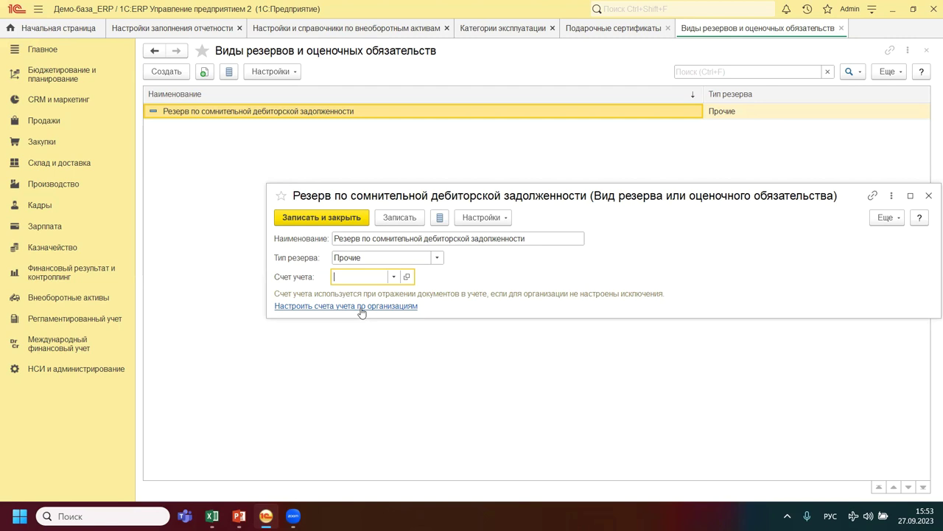
key("Escape")
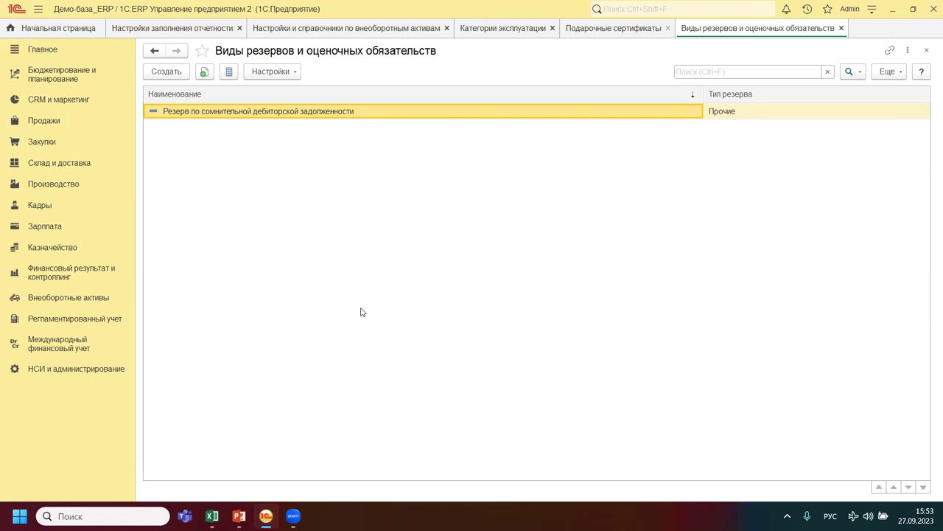
key("Escape")
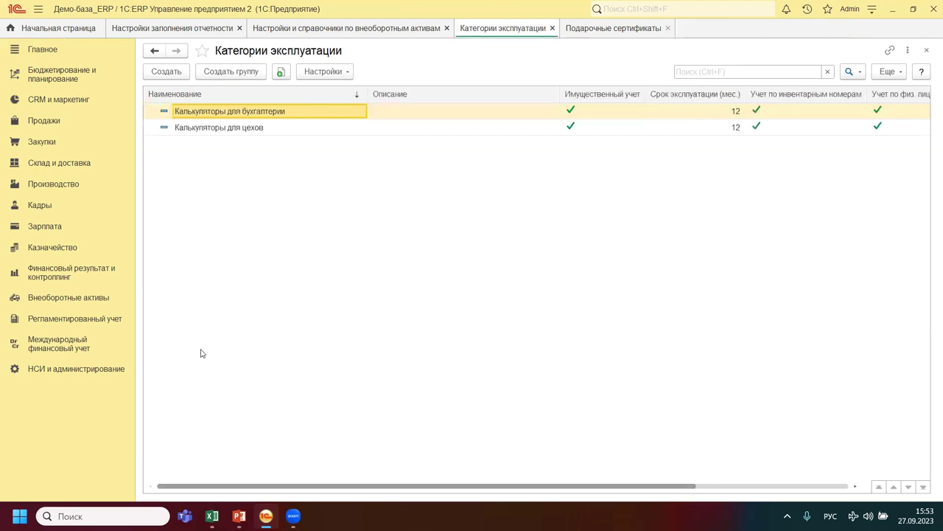
Open Банковские счета from НСИ и администрирование, examine the Учетная информация of Промресурс's first account, and close its card.
left_click(85, 371)
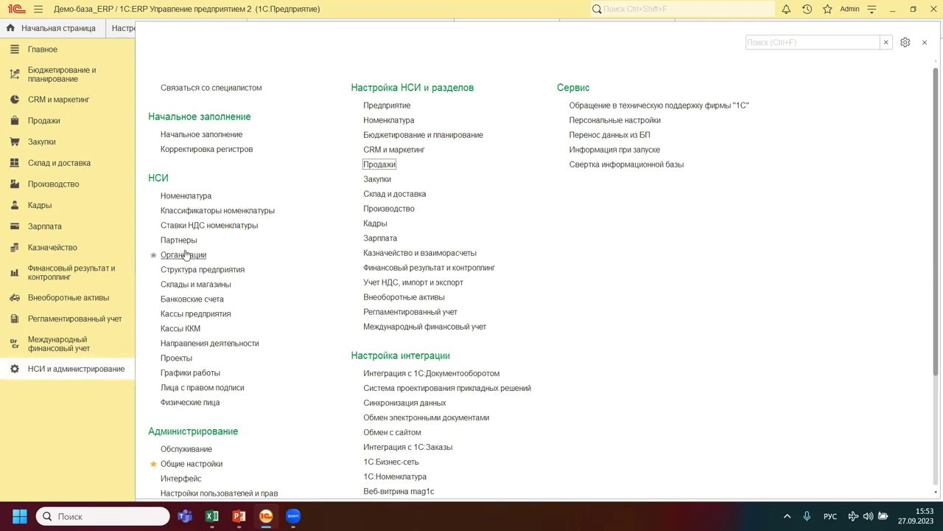
left_click(184, 300)
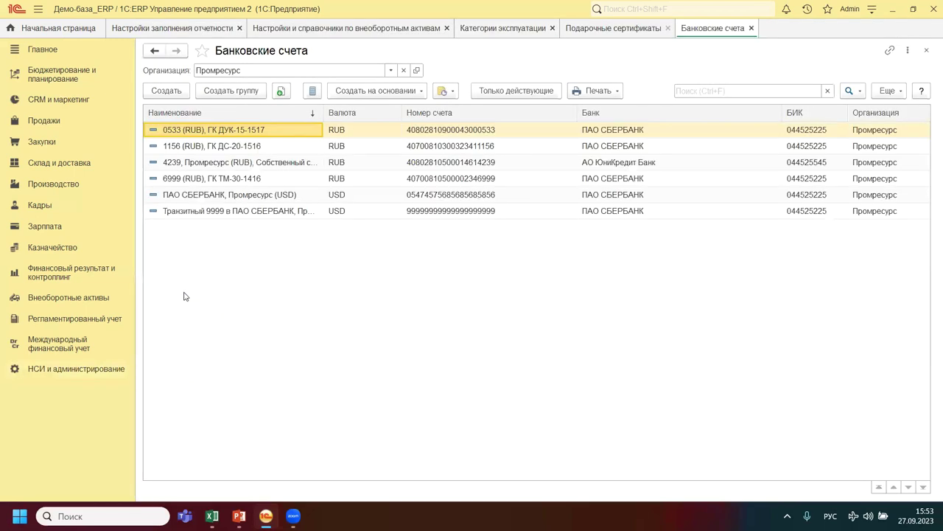
double_click(238, 131)
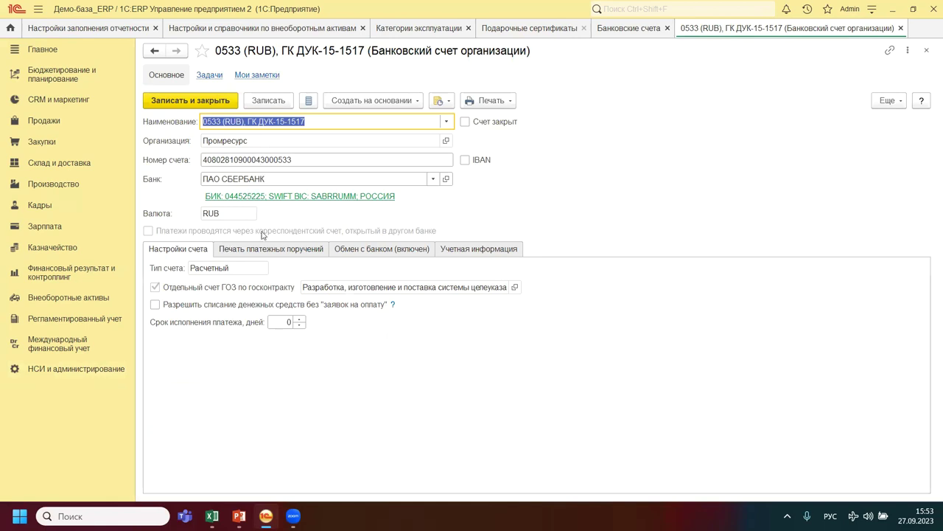
left_click(463, 250)
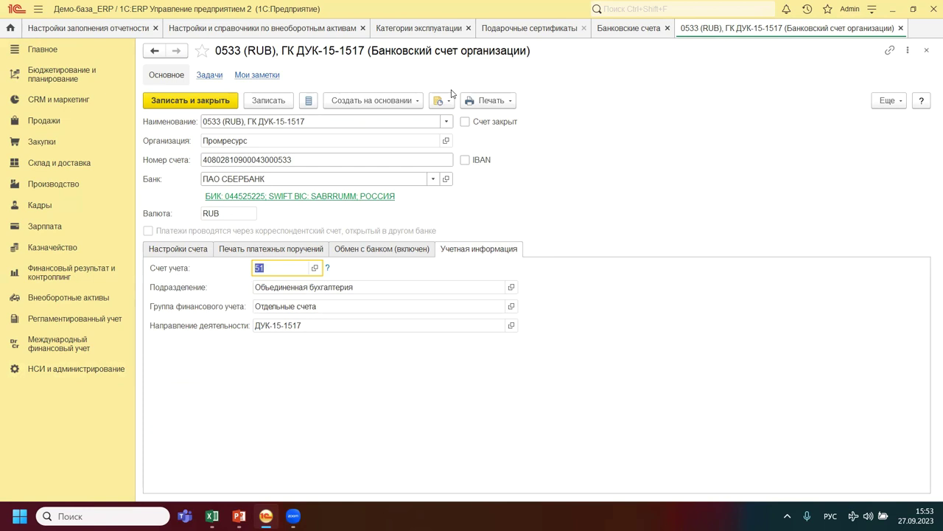
key("Escape")
Start a new bank account for Промресурс and choose 51 Расчетные счета as its Счет учета.
left_click(176, 92)
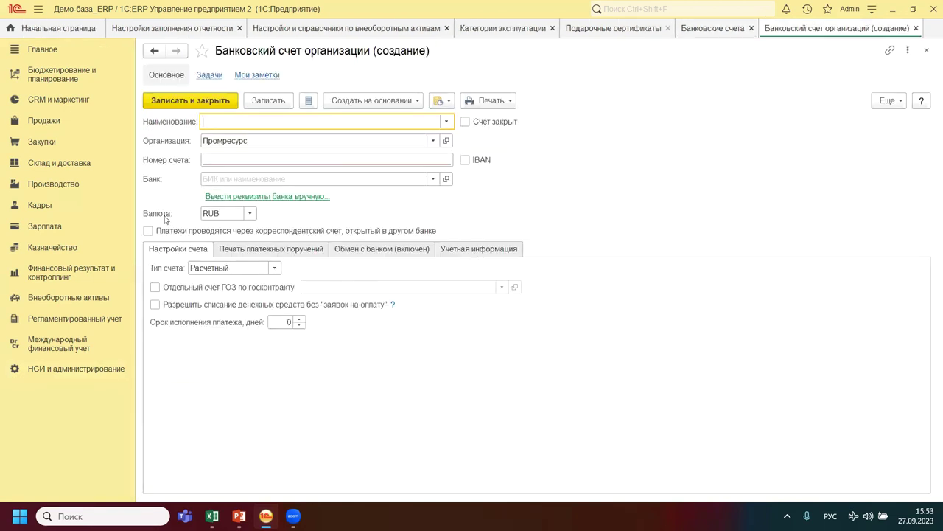
left_click(478, 249)
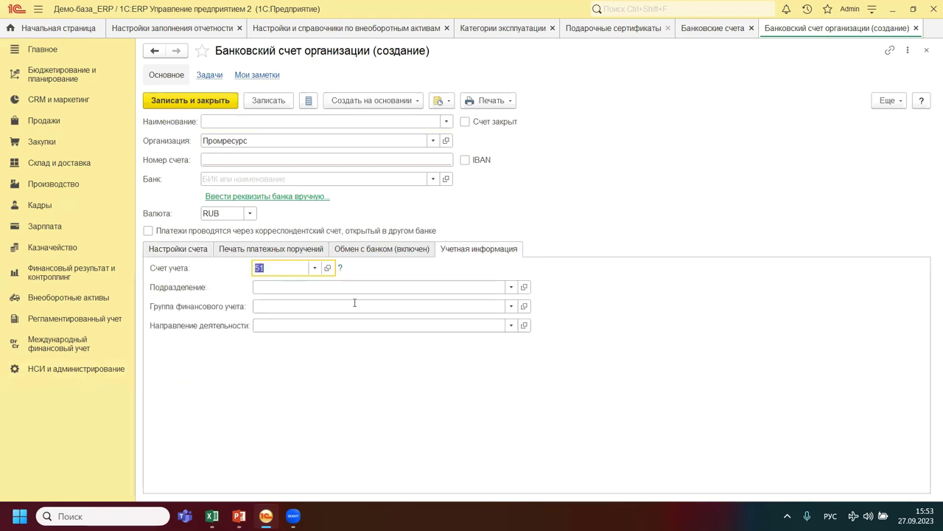
left_click(315, 268)
left_click(278, 332)
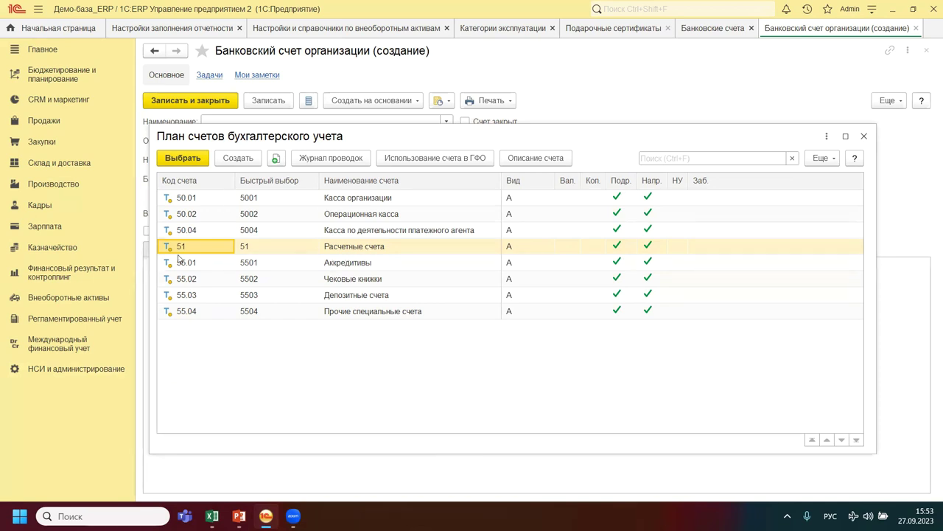
double_click(346, 250)
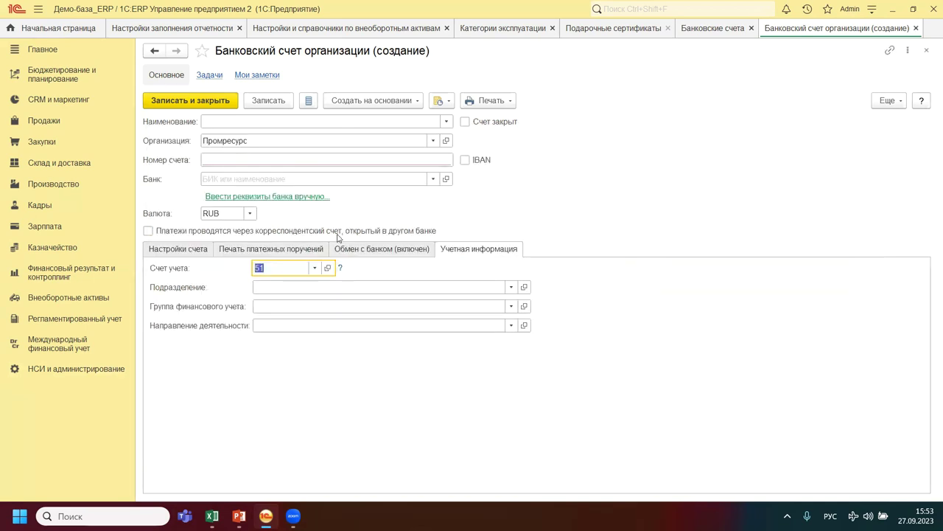
Set the new bank account's currency to EUR and choose 52 Валютные счета as its Счет учета.
left_click(250, 213)
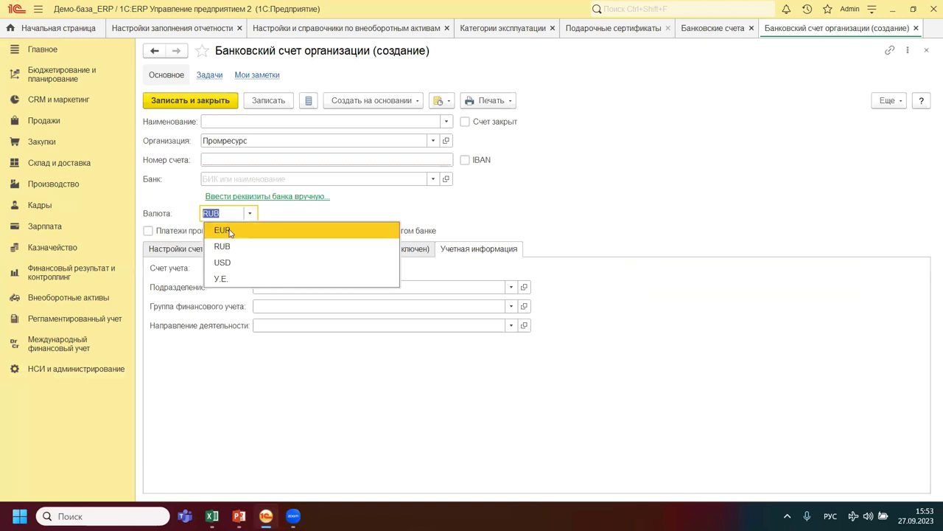
left_click(223, 230)
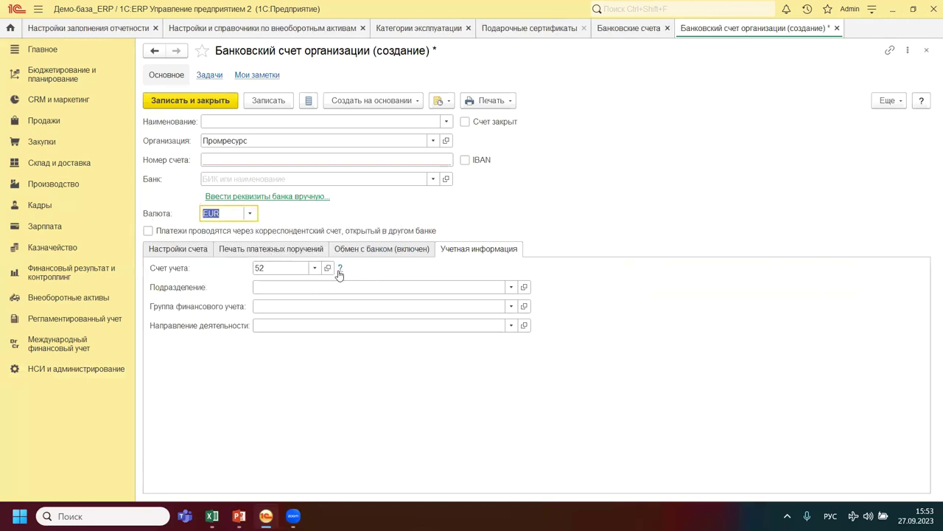
left_click(315, 268)
left_click(272, 334)
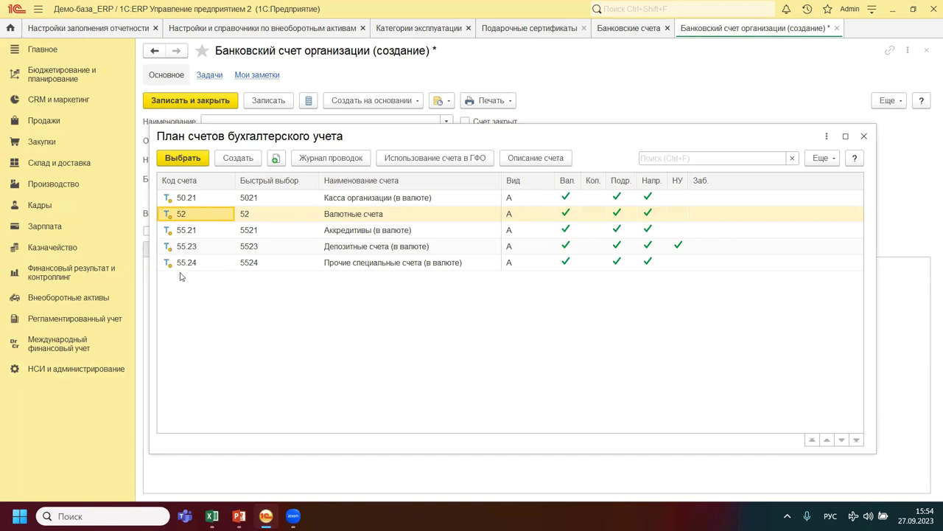
key("Return")
Discard the new bank account without saving and close the Банковские счета list.
key("Escape")
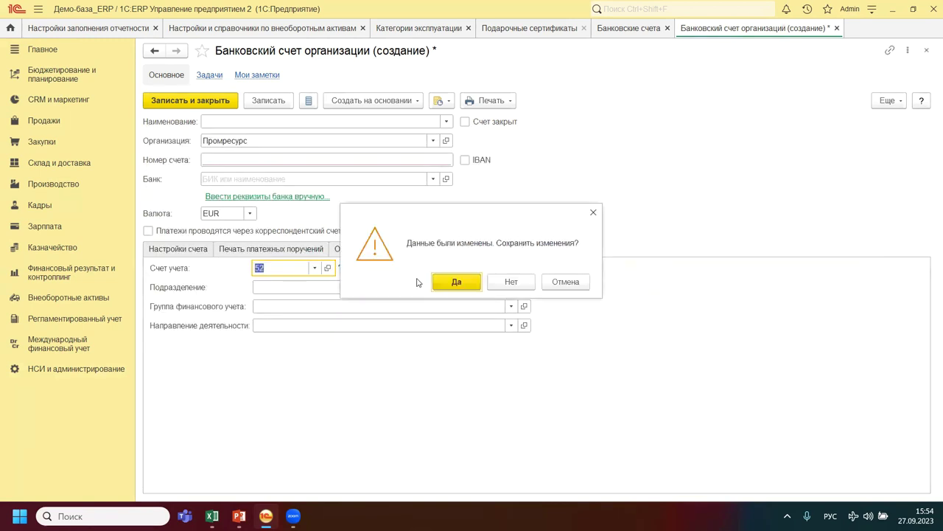
left_click(513, 281)
key("Escape")
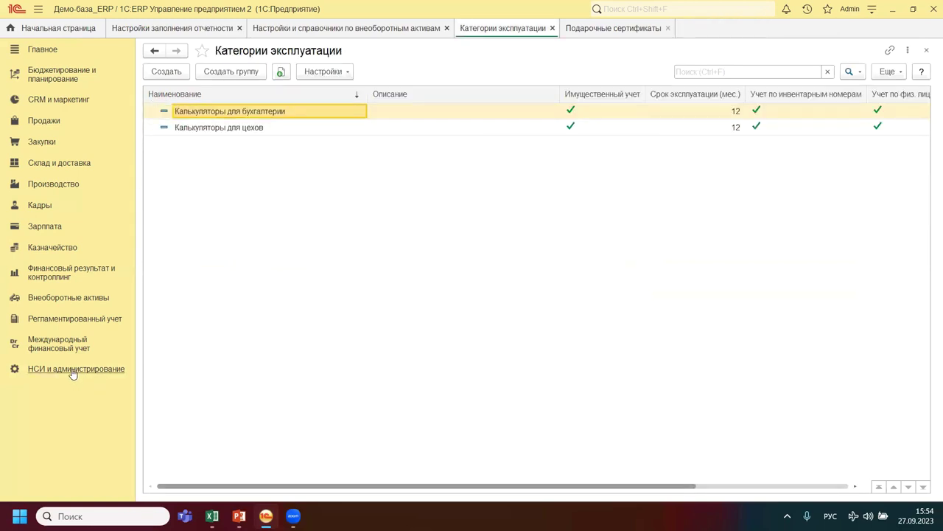
Close the Категории эксплуатации list and open Кассы предприятия from НСИ и администрирование.
key("Escape")
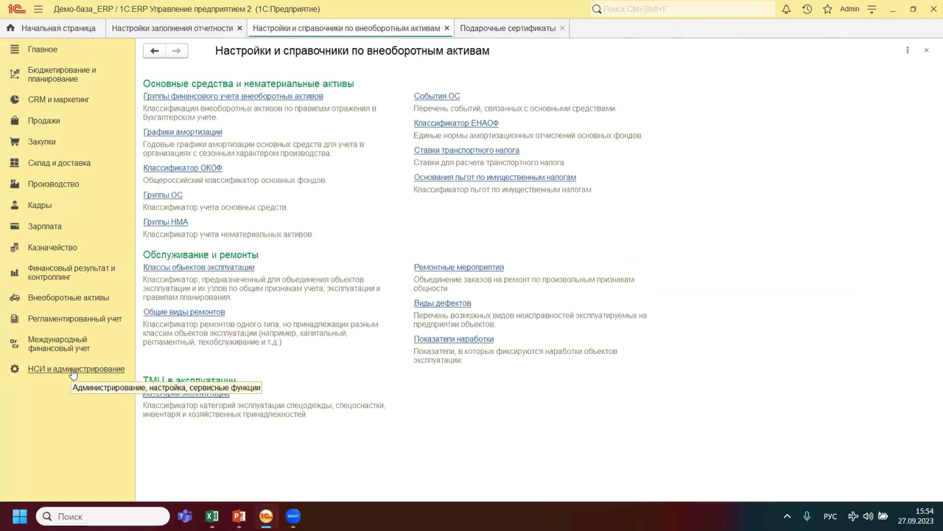
left_click(72, 375)
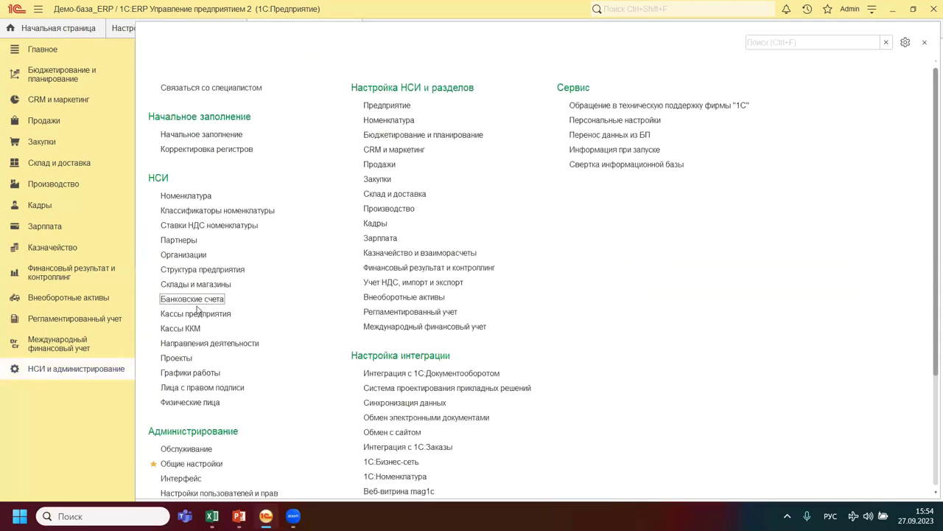
left_click(195, 314)
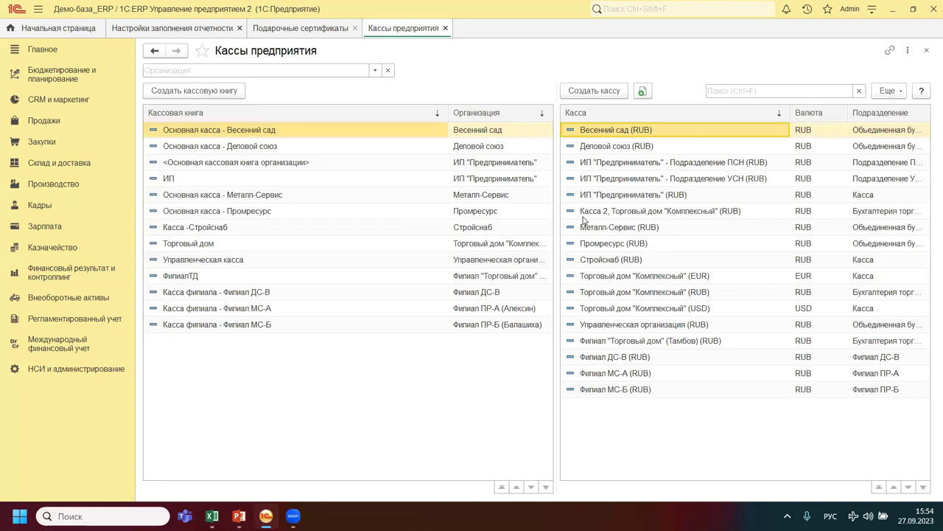
Start a new organization cash desk in RUB and choose 50.01 Касса организации as its Счет учета.
left_click(593, 91)
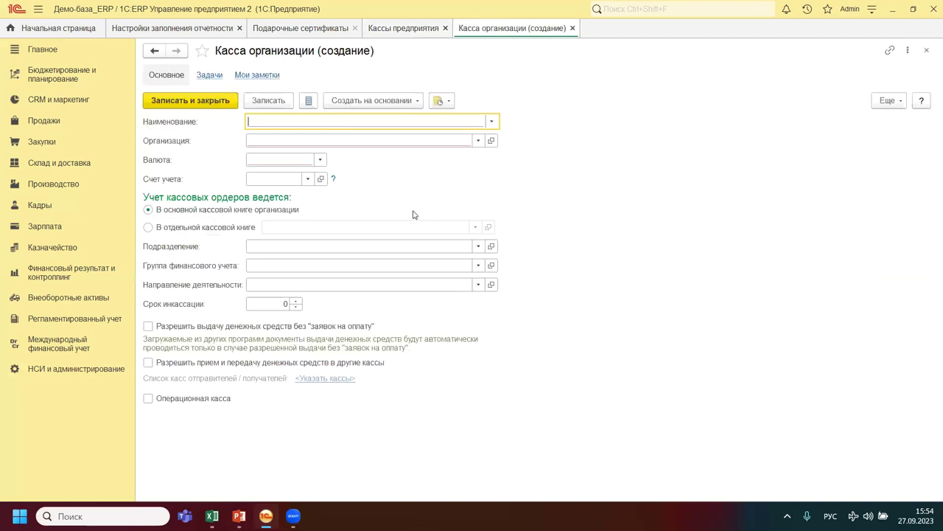
left_click(321, 160)
left_click(291, 191)
left_click(307, 179)
left_click(295, 244)
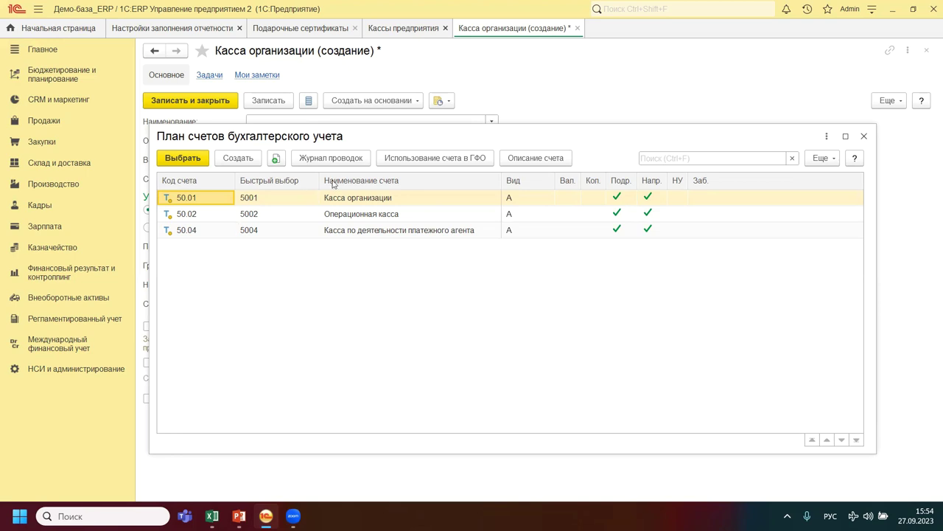
left_click(362, 200)
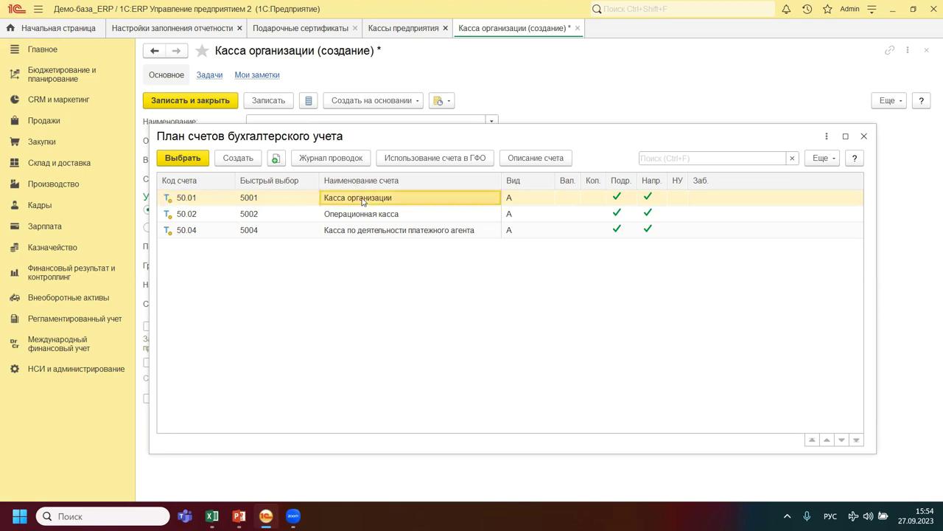
double_click(362, 199)
Set the new cash desk's currency to EUR and choose 50.21 Касса организации (в валюте) as its Счет учета.
left_click(320, 159)
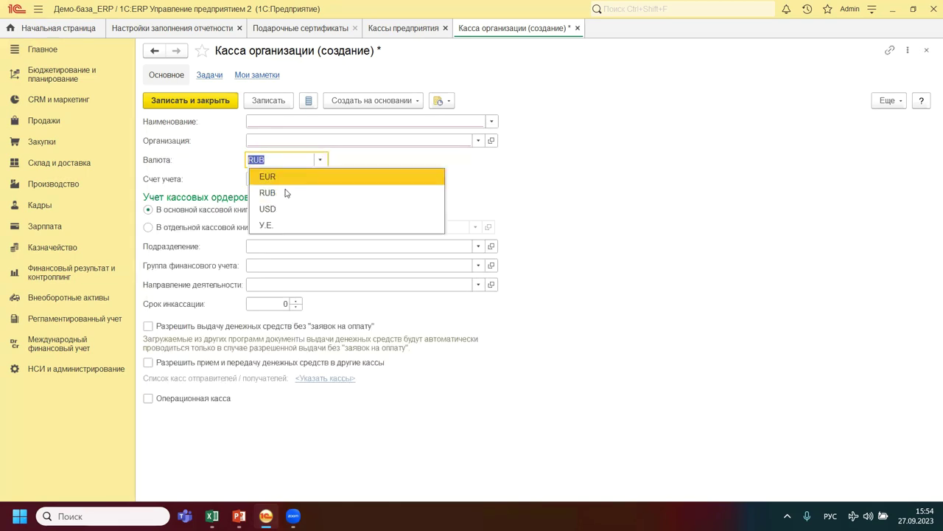
left_click(268, 177)
left_click(309, 179)
left_click(270, 243)
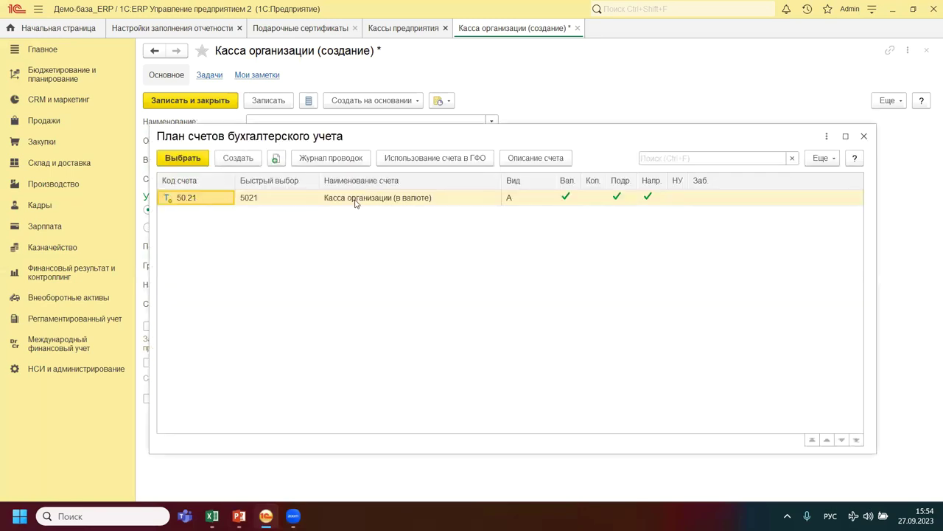
double_click(355, 198)
Discard the new cash desk without saving and close the Кассы предприятия list.
key("Escape")
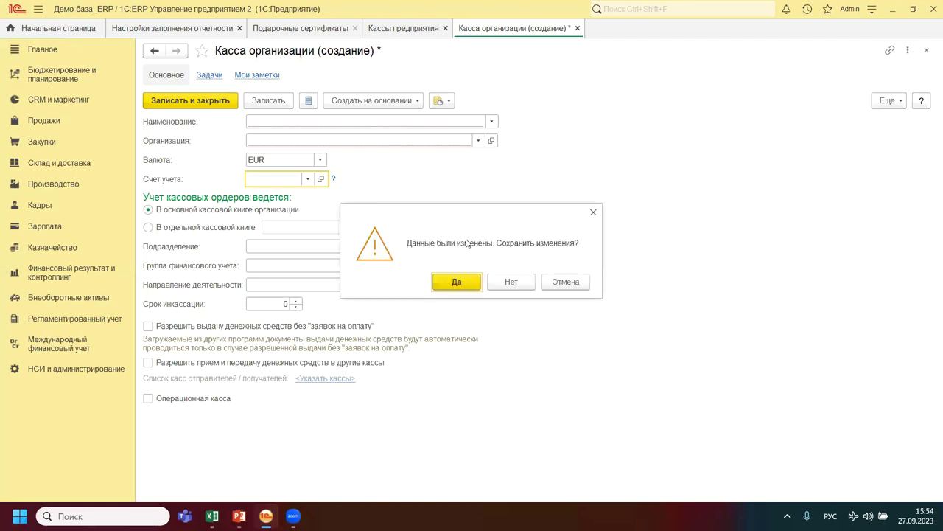
left_click(507, 287)
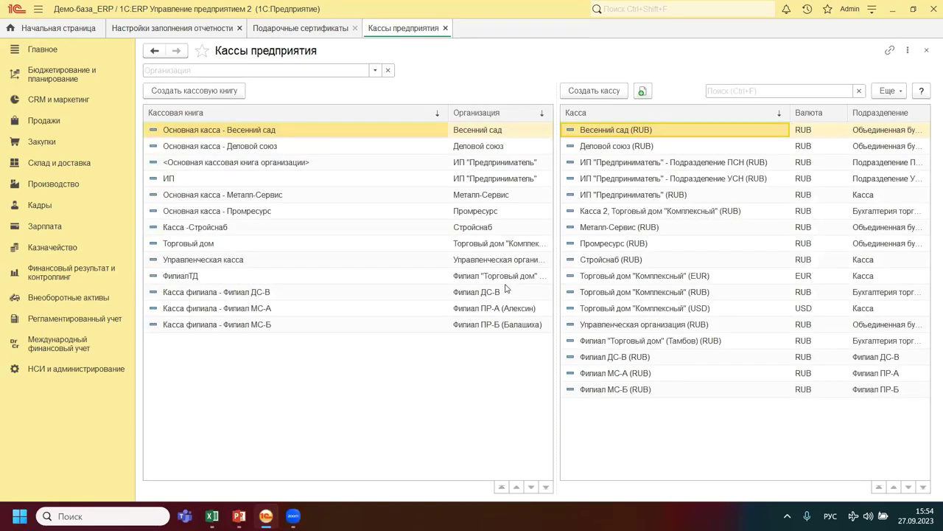
key("Escape")
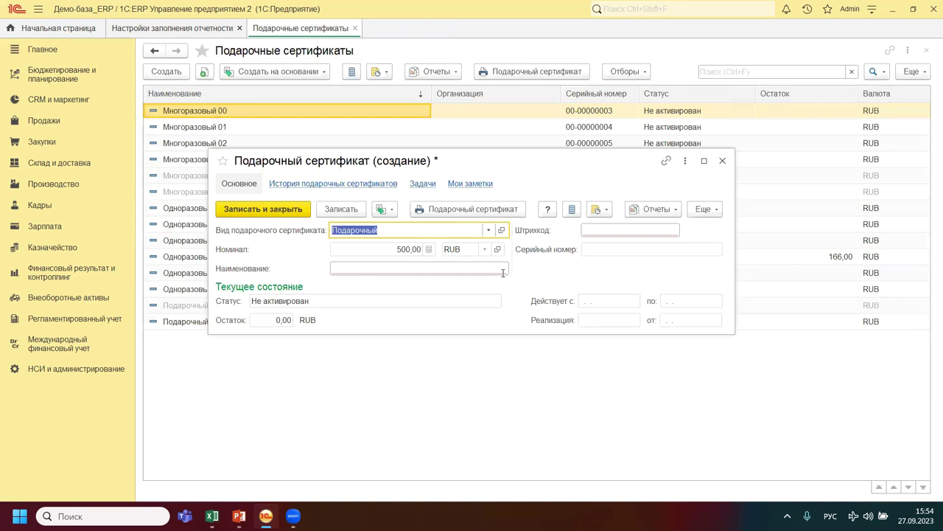
Discard the unsaved gift certificate and close the Подарочные сертификаты list and Настройки заполнения отчетности.
key("Escape")
left_click(509, 273)
key("Escape")
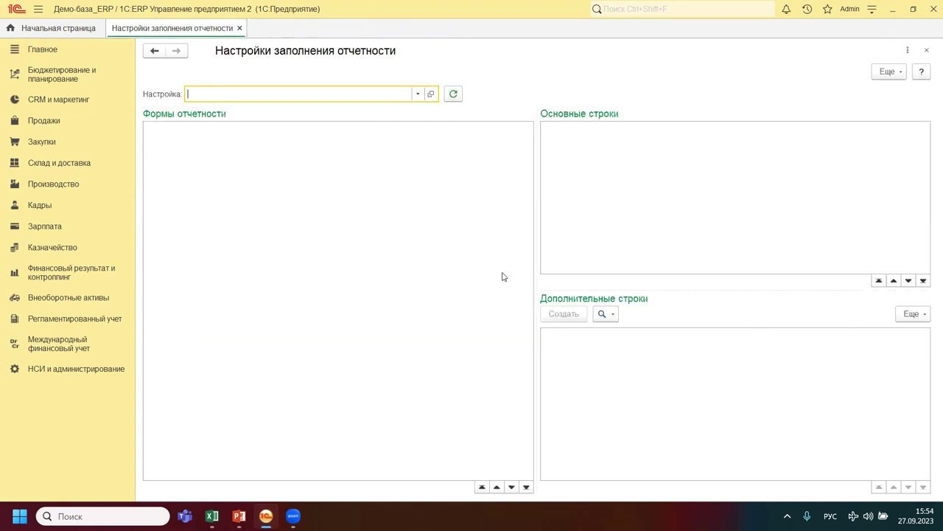
key("Escape")
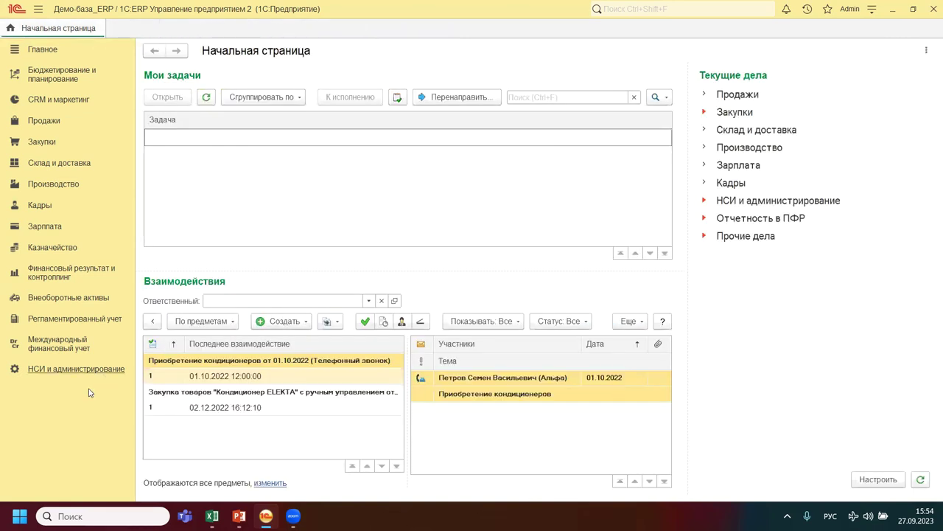
Open Отражение документов в регл. учете from Регламентированный учет and look through the available organizations.
left_click(64, 322)
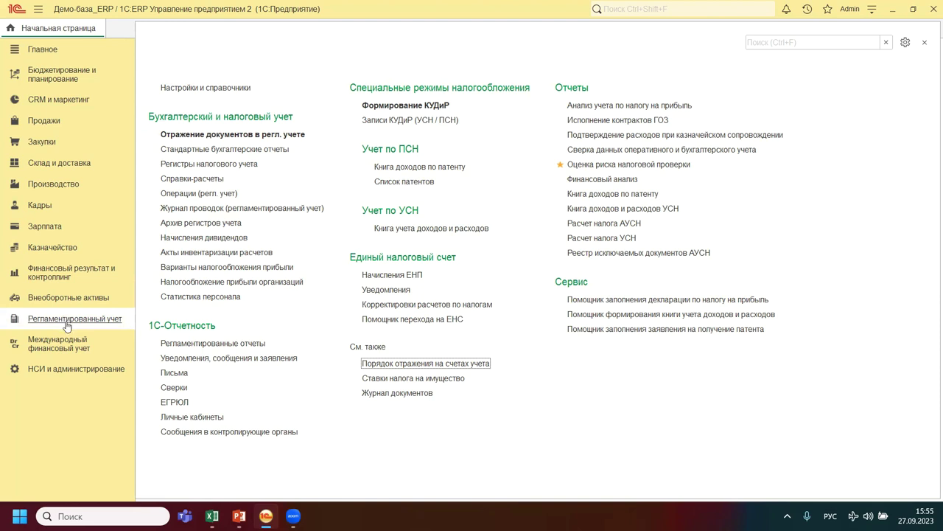
left_click(248, 138)
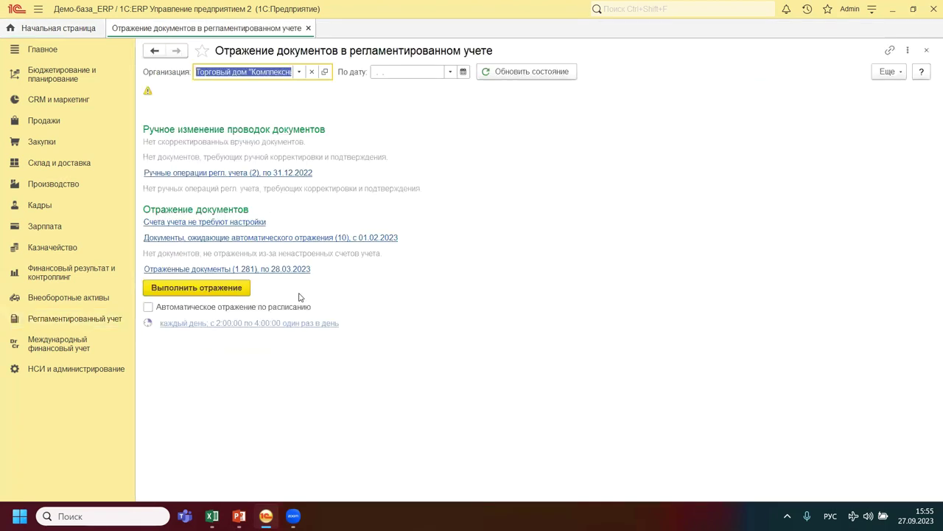
left_click(298, 72)
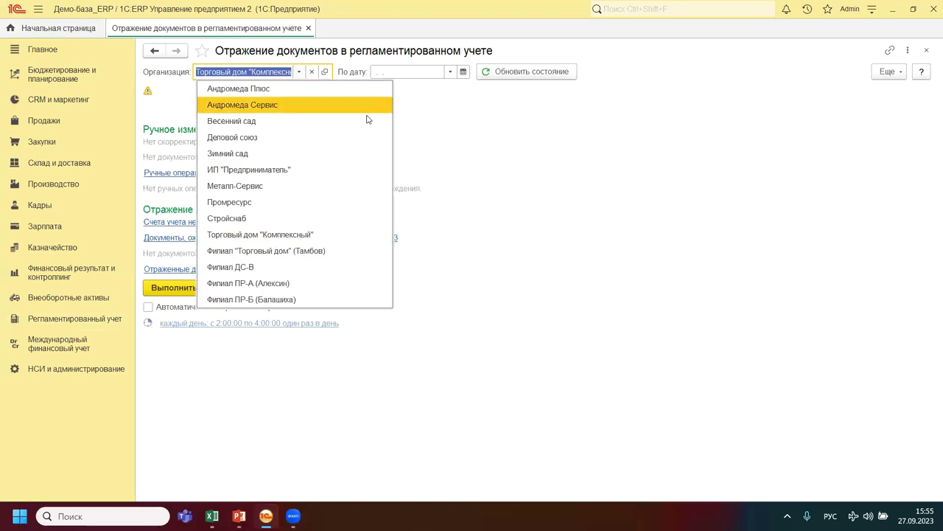
left_click(445, 163)
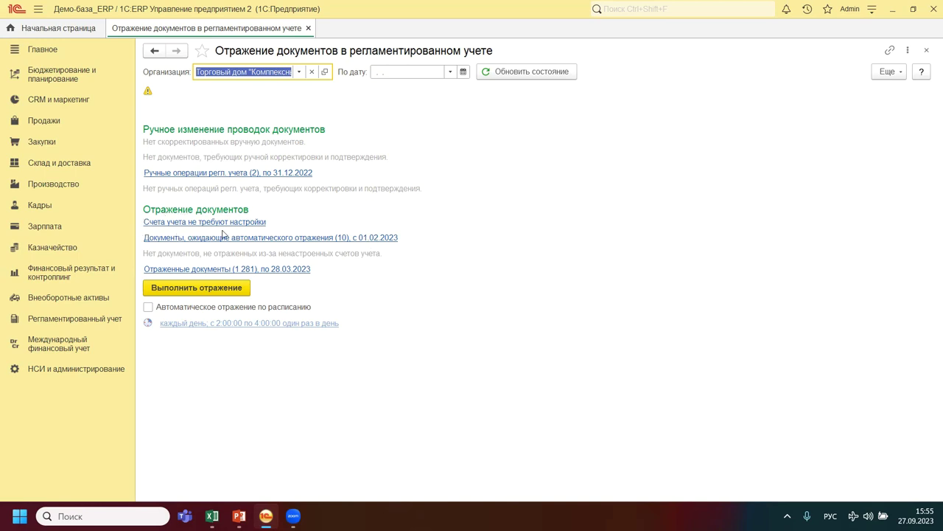
Check the document reflection status for Андромеда Плюс, Андромеда Сервис and Весенний сад in turn.
left_click(298, 71)
left_click(284, 89)
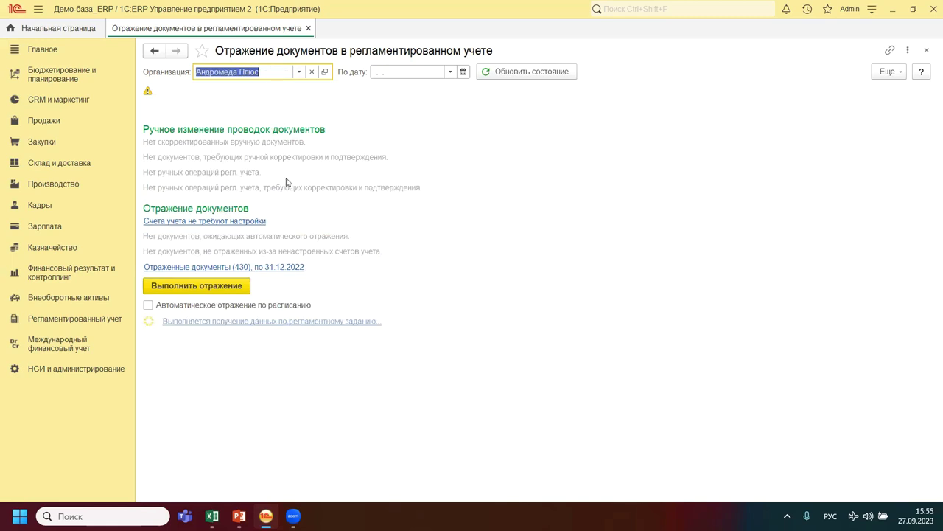
left_click(299, 72)
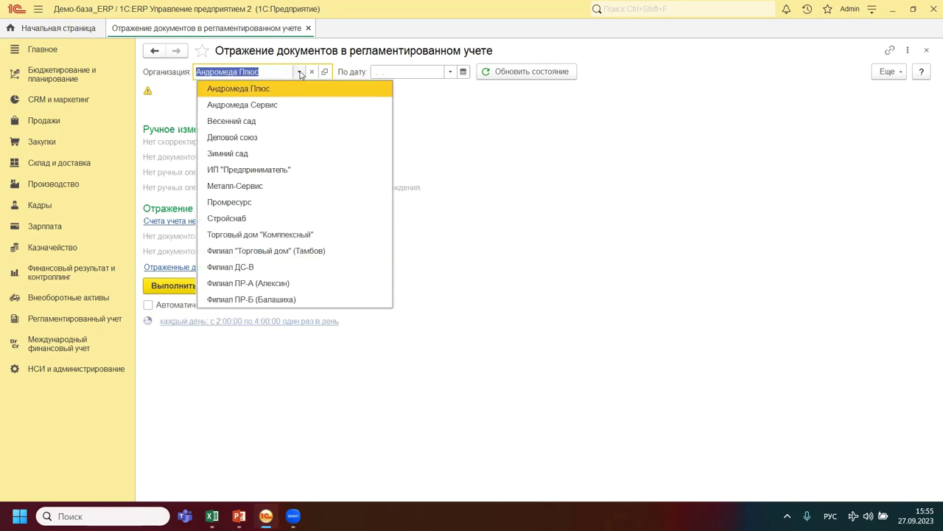
left_click(265, 110)
left_click(298, 72)
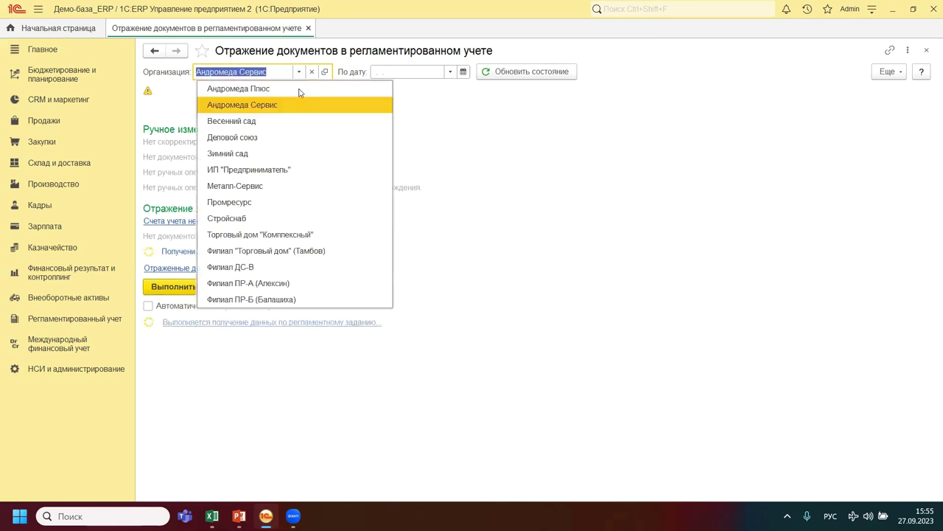
left_click(265, 122)
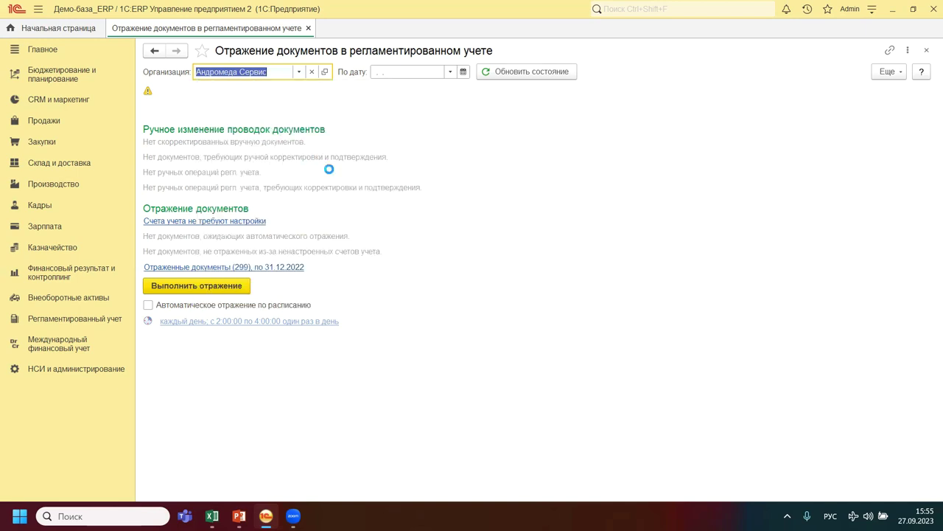
Switch the organization to ИП "Предприниматель", view its accounting account settings for document reflection, and close them.
left_click(300, 72)
left_click(245, 170)
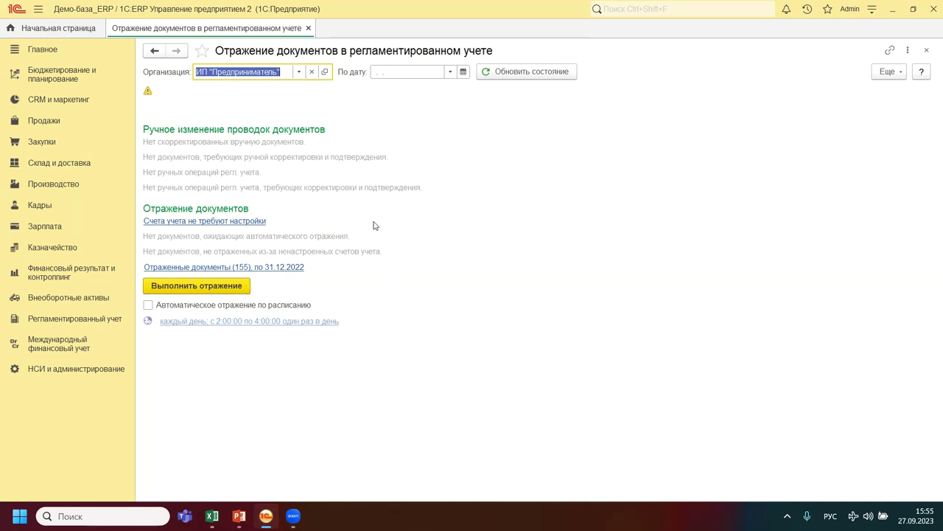
left_click(247, 223)
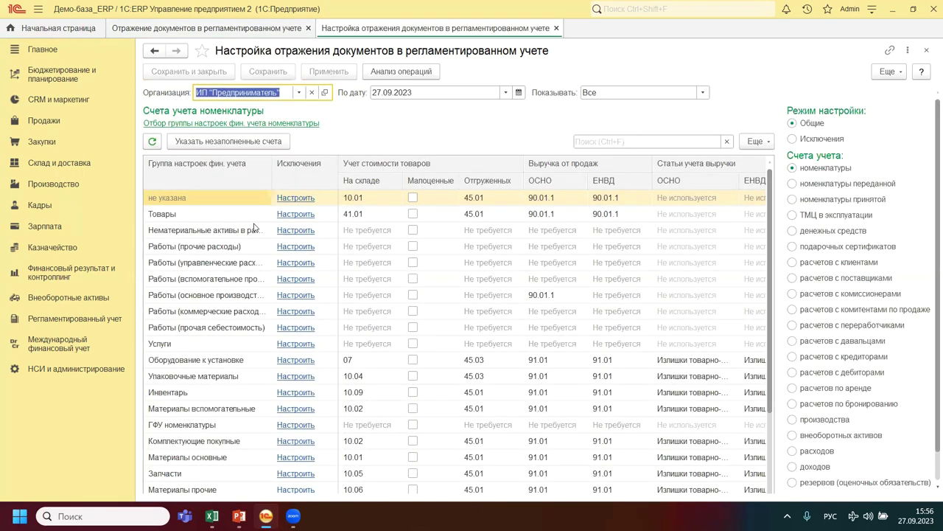
key("Escape")
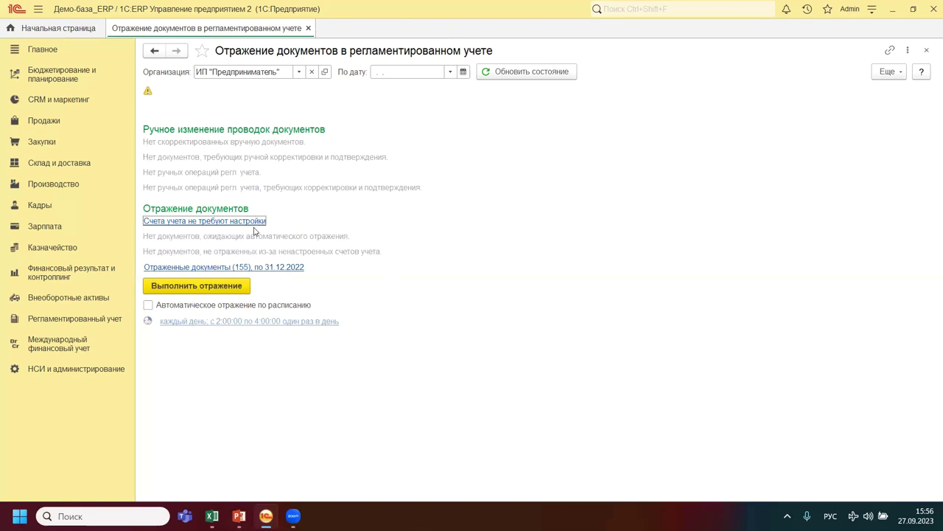